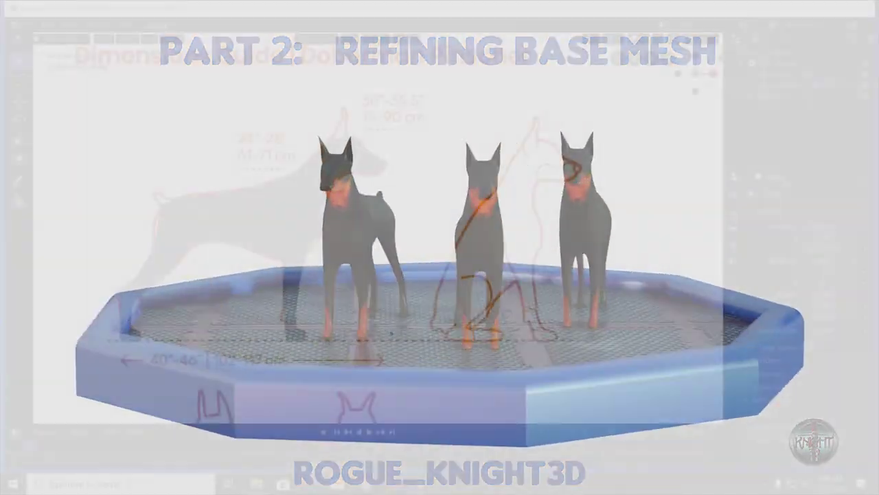
Step: Duplicate the reference image, rotate the copy 90° about Z and slide it along X beside the mesh
{"action": "mouse_move", "coordinate": [412, 252]}
{"action": "middle_mouse_down"}
{"action": "mouse_move", "coordinate": [334, 286]}
{"action": "mouse_move", "coordinate": [402, 259]}
{"action": "middle_mouse_up"}
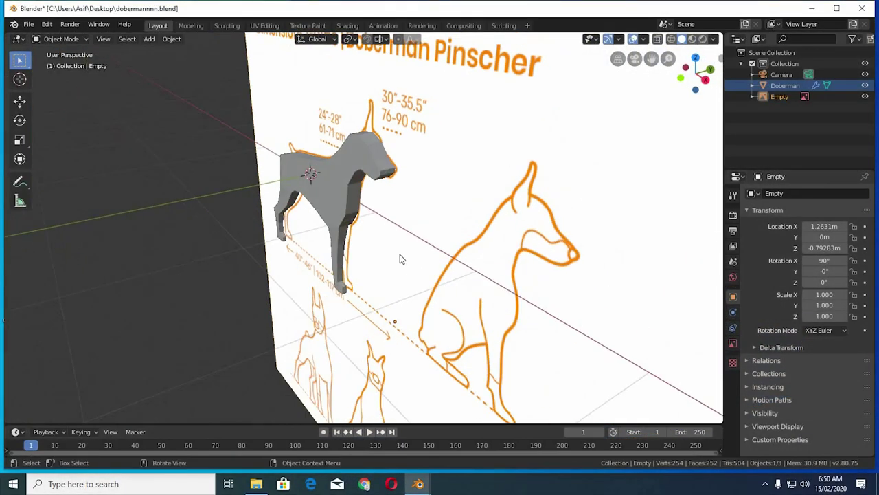
{"action": "key", "text": "shift+d"}
{"action": "right_click", "coordinate": [399, 254]}
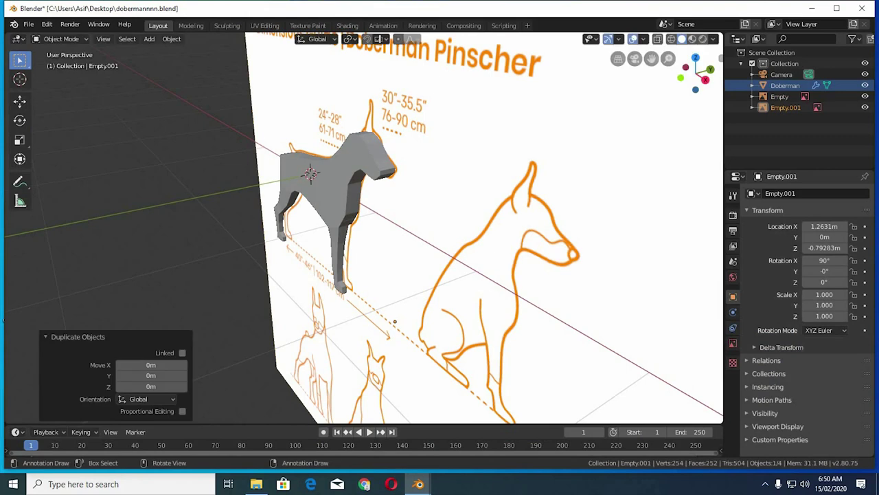
{"action": "type", "text": "rz90"}
{"action": "key", "text": "Return"}
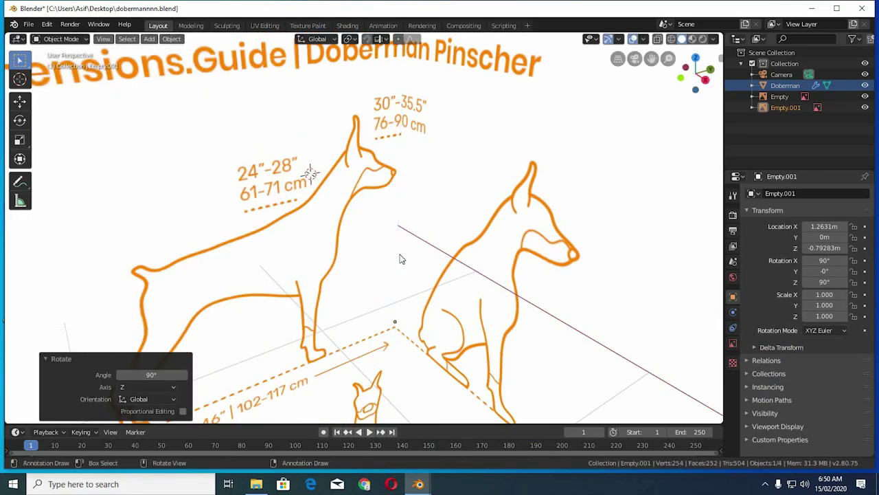
{"action": "key", "text": "g"}
{"action": "key", "text": "x"}
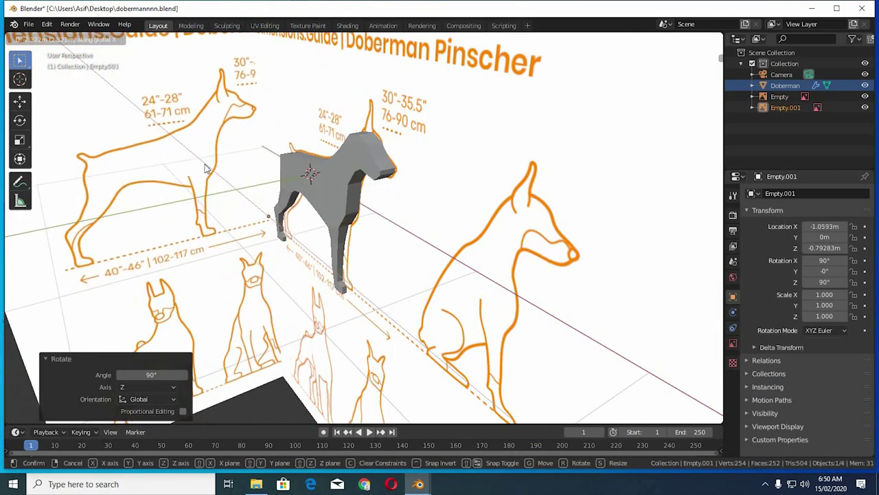
{"action": "left_click", "coordinate": [453, 183]}
Step: Move the original side-view reference 1.41 m back along Y
{"action": "left_click", "coordinate": [485, 179]}
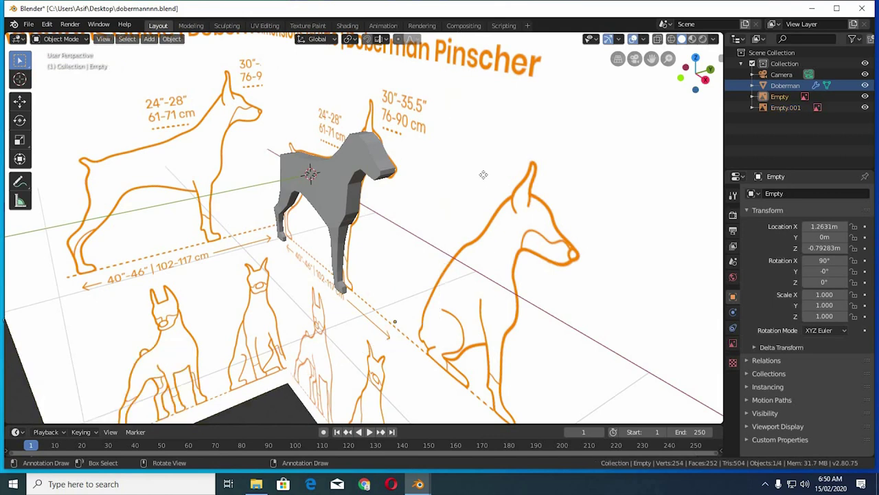
{"action": "key", "text": "g"}
{"action": "key", "text": "y"}
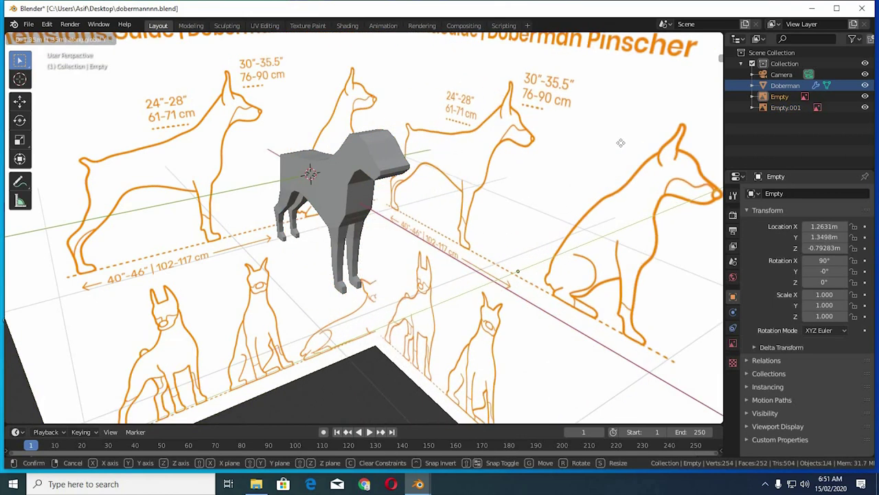
{"action": "left_click", "coordinate": [620, 143]}
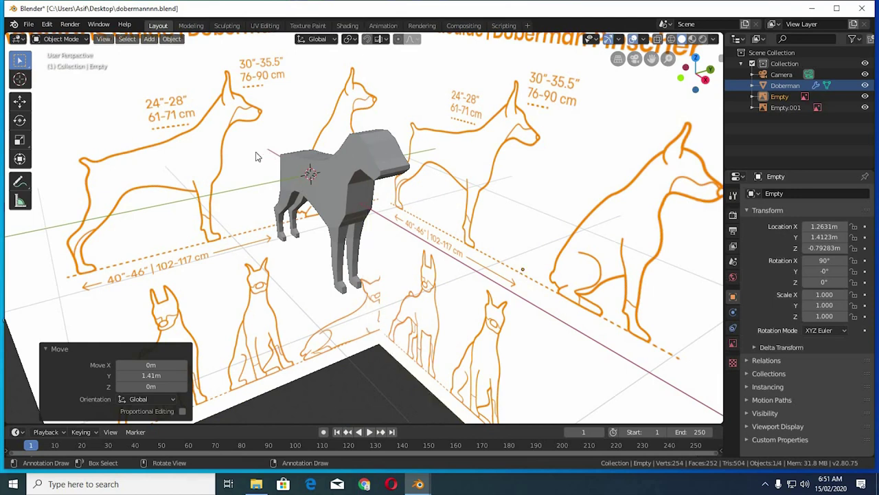
Step: In right orthographic view, raise the rotated copy 1.91 m and shift it along Y behind the mesh
{"action": "key", "text": "KP_3"}
{"action": "left_click", "coordinate": [279, 192]}
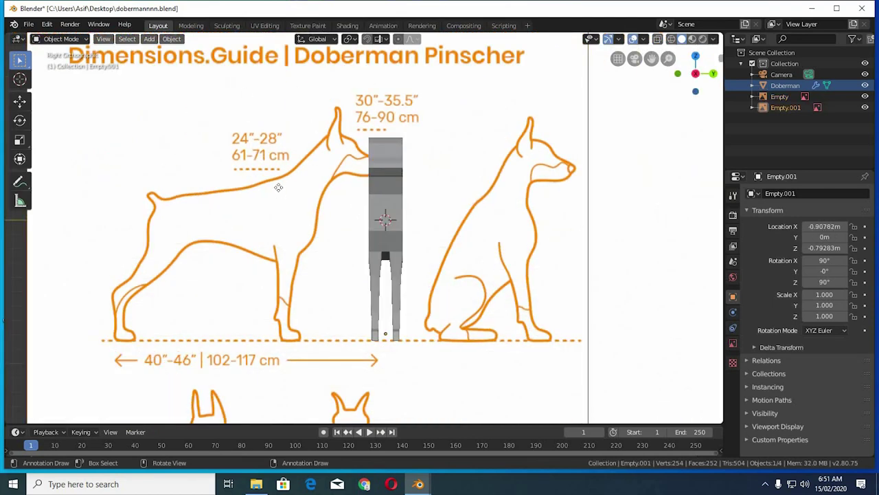
{"action": "key", "text": "g"}
{"action": "key", "text": "z"}
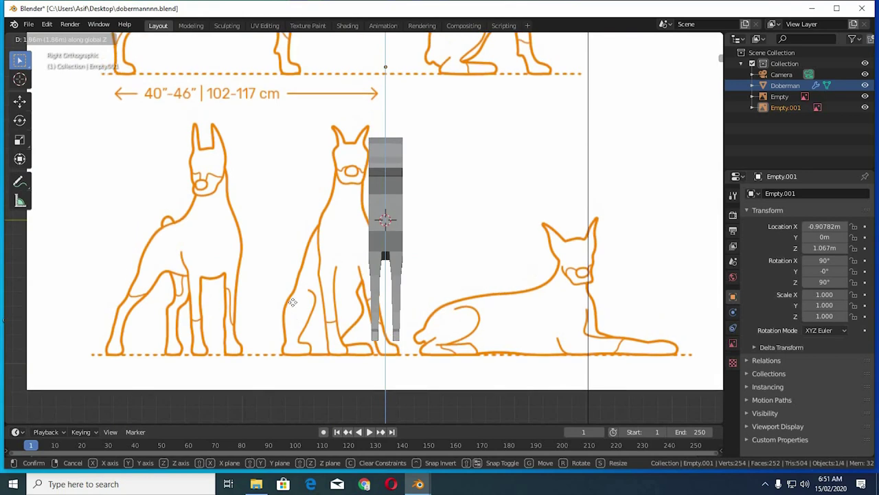
{"action": "left_click", "coordinate": [295, 309]}
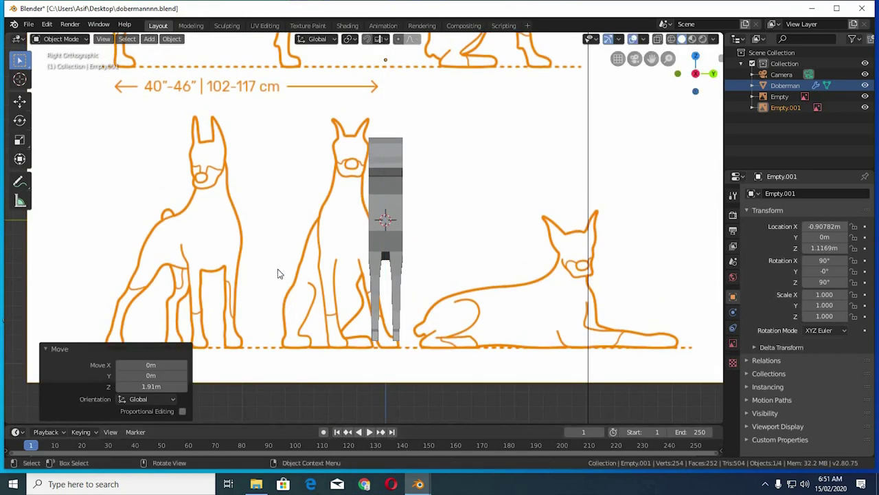
{"action": "key", "text": "g"}
{"action": "key", "text": "y"}
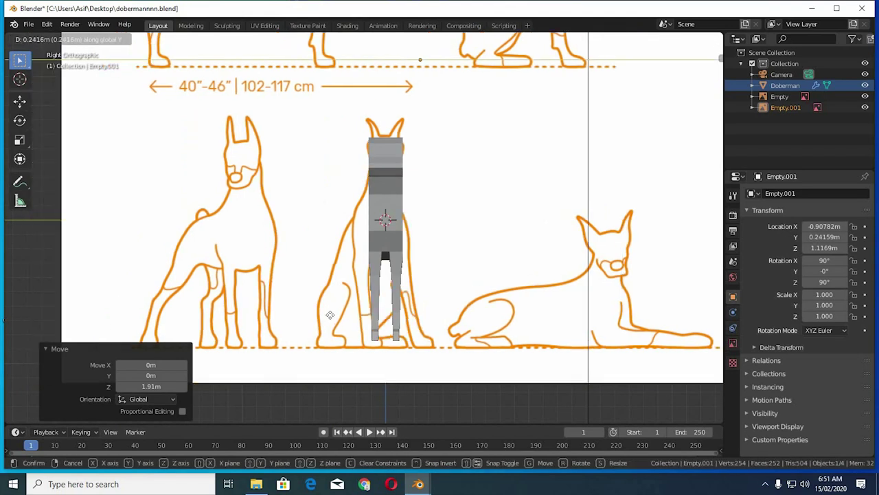
{"action": "left_click", "coordinate": [349, 328]}
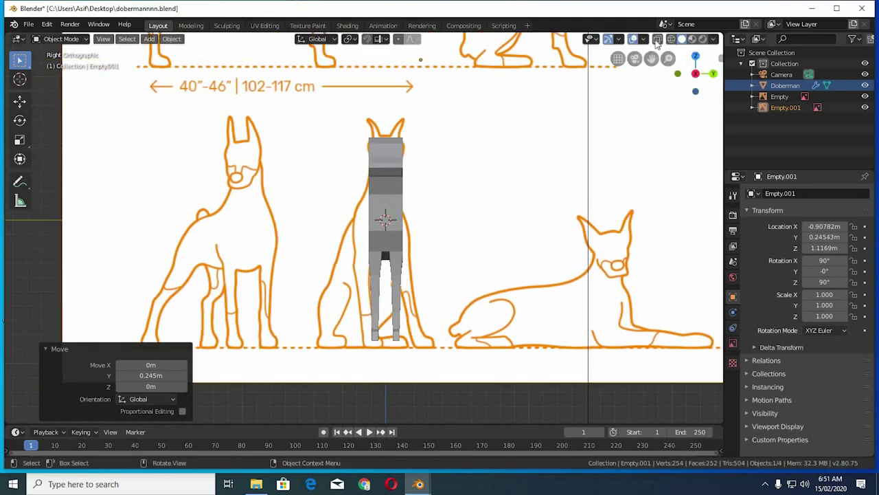
Step: With X-ray and wireframe on, fine-tune the front reference's Y position to 0.24388 m
{"action": "left_click", "coordinate": [656, 39]}
{"action": "scroll", "coordinate": [439, 220], "scroll_direction": "up", "scroll_amount": 3}
{"action": "scroll", "coordinate": [495, 203], "scroll_direction": "up", "scroll_amount": 3}
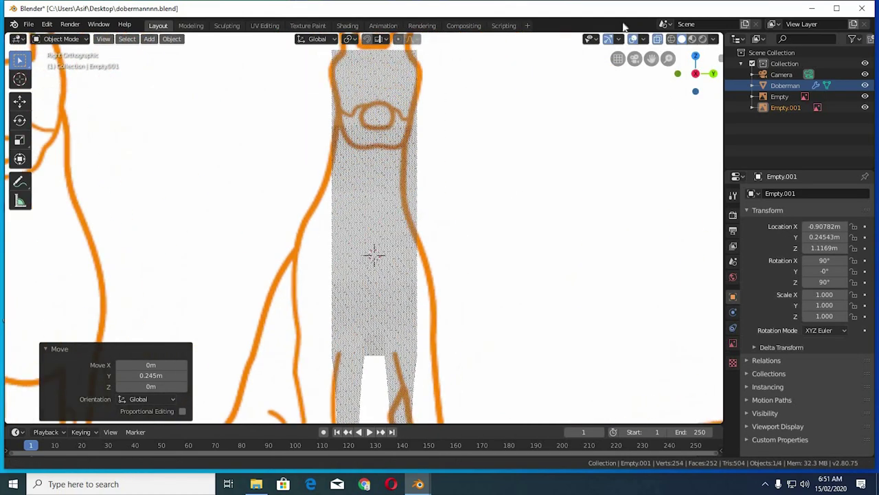
{"action": "left_click", "coordinate": [670, 39]}
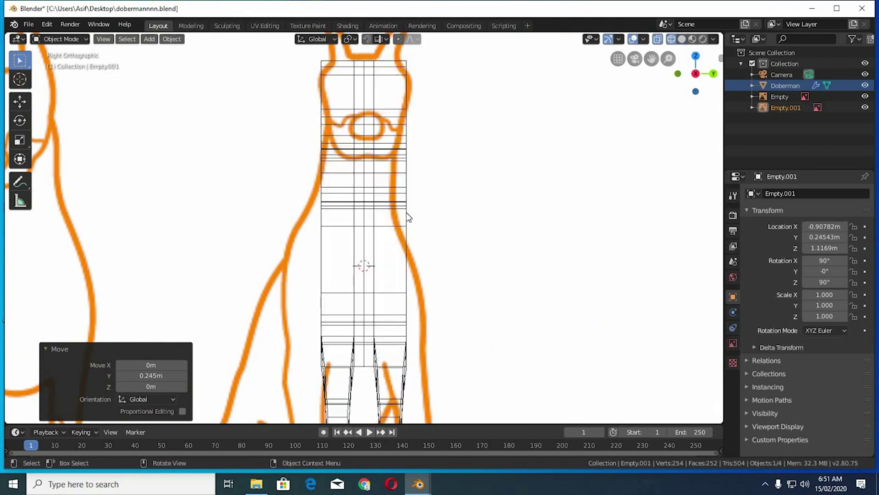
{"action": "middle_click_drag", "start_coordinate": [410, 218], "coordinate": [407, 229], "text": "shift"}
{"action": "key", "text": "g"}
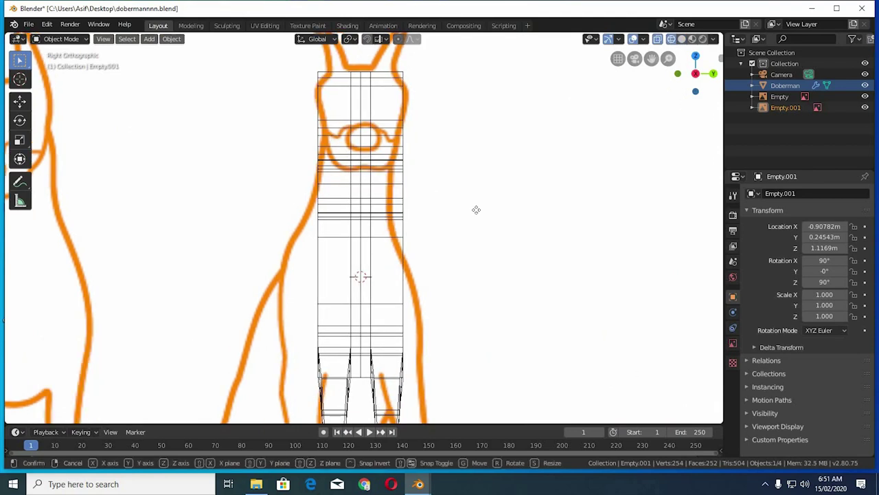
{"action": "key", "text": "y"}
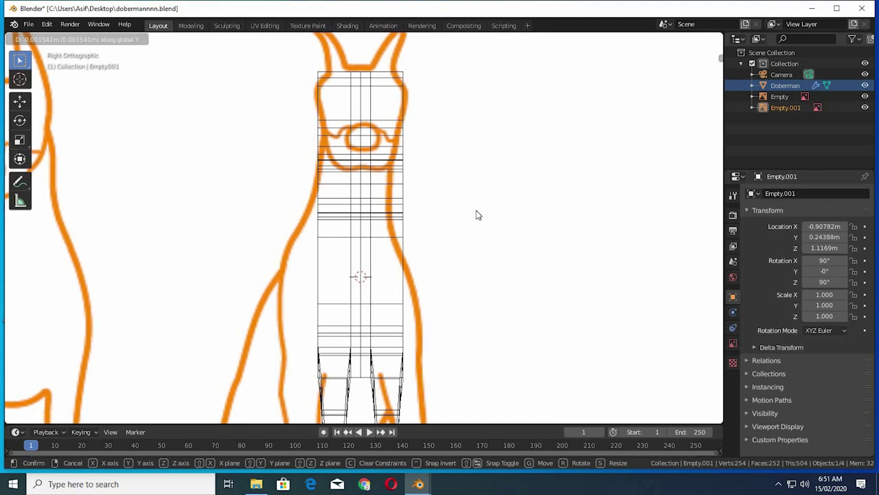
{"action": "left_click", "coordinate": [479, 215]}
{"action": "scroll", "coordinate": [487, 248], "scroll_direction": "down", "scroll_amount": 4}
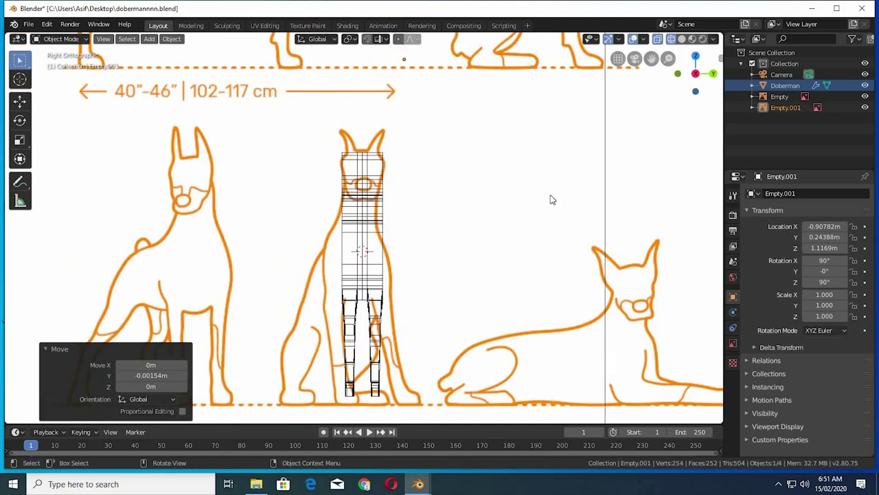
{"action": "middle_click_drag", "start_coordinate": [556, 248], "coordinate": [618, 171]}
Step: Turn X-ray off, select the Doberman mesh and check its Mirror modifier settings
{"action": "left_click", "coordinate": [681, 38]}
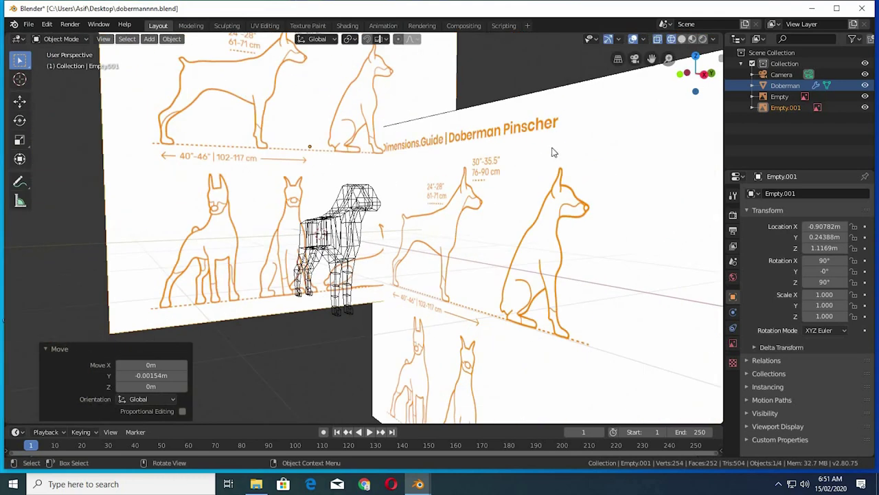
{"action": "scroll", "coordinate": [636, 68], "scroll_direction": "up", "scroll_amount": 2}
{"action": "left_click", "coordinate": [658, 39]}
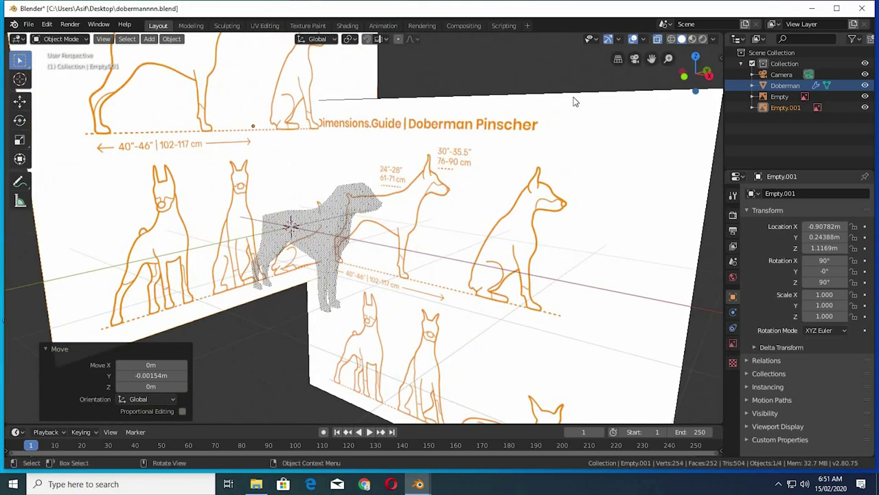
{"action": "left_click", "coordinate": [313, 234]}
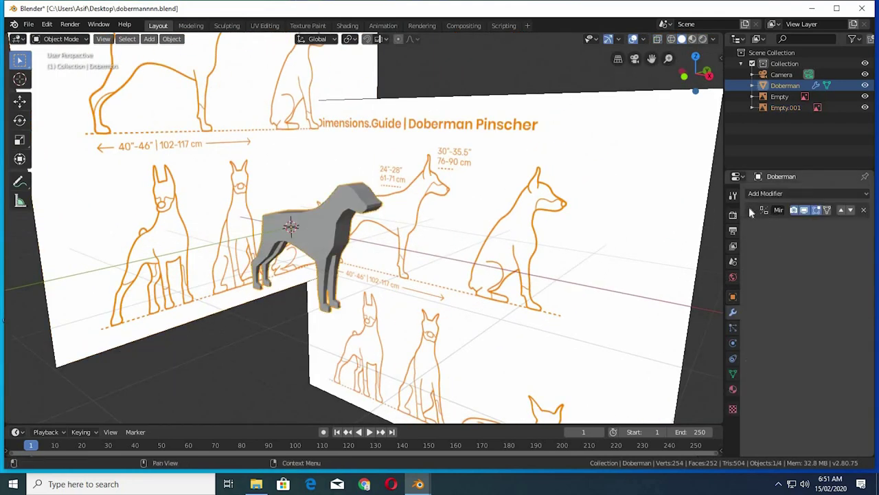
{"action": "left_click", "coordinate": [749, 209]}
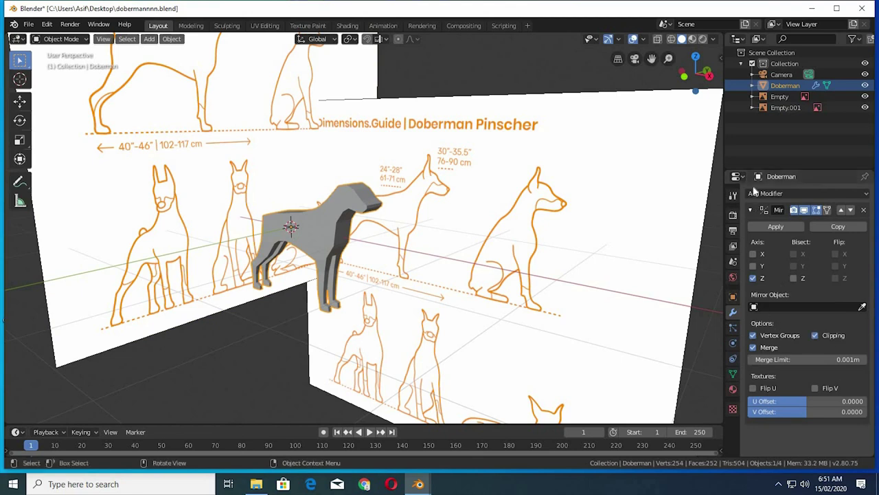
{"action": "left_click", "coordinate": [750, 210]}
Step: Enter Edit Mode on the Doberman in right orthographic view with shaded display
{"action": "middle_click_drag", "start_coordinate": [511, 222], "coordinate": [431, 219]}
{"action": "scroll", "coordinate": [431, 219], "scroll_direction": "up", "scroll_amount": 3}
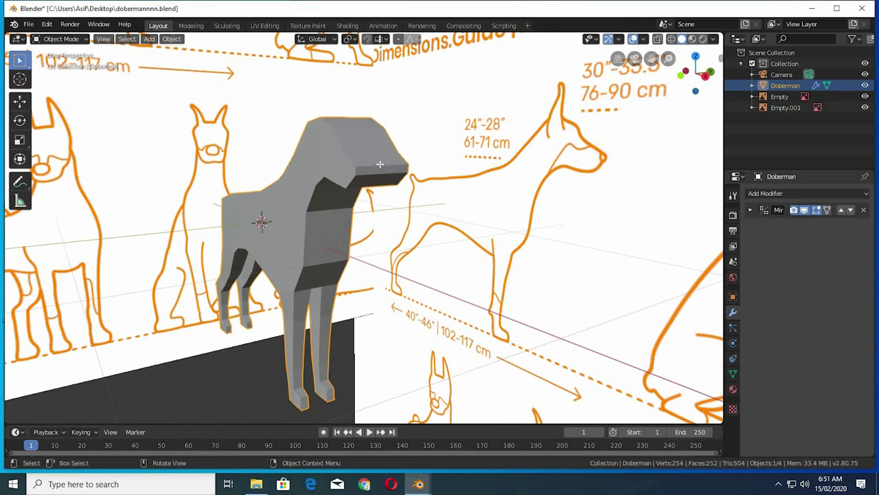
{"action": "key", "text": "Tab"}
{"action": "key", "text": "KP_3"}
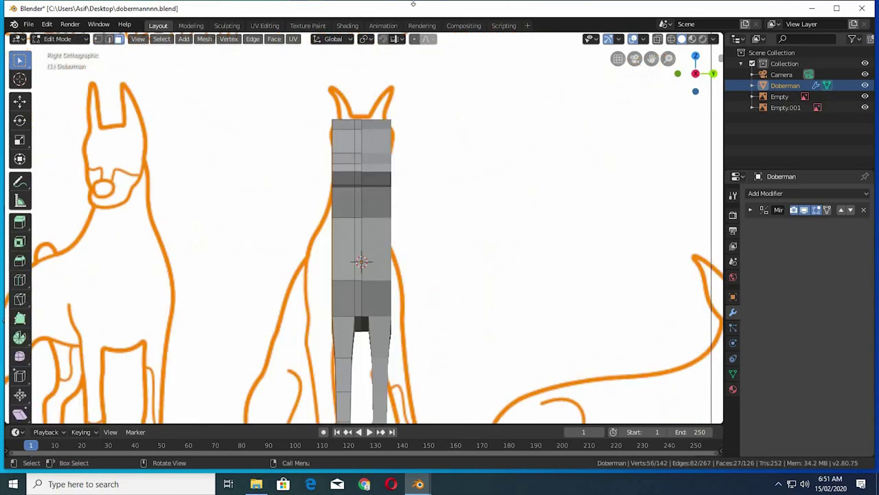
{"action": "left_click", "coordinate": [672, 39]}
{"action": "left_click", "coordinate": [691, 39]}
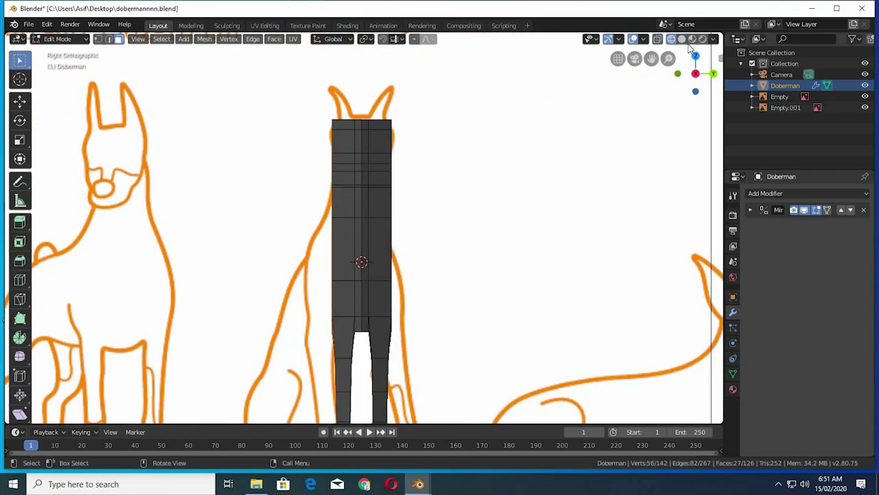
{"action": "middle_click_drag", "start_coordinate": [523, 140], "coordinate": [323, 150]}
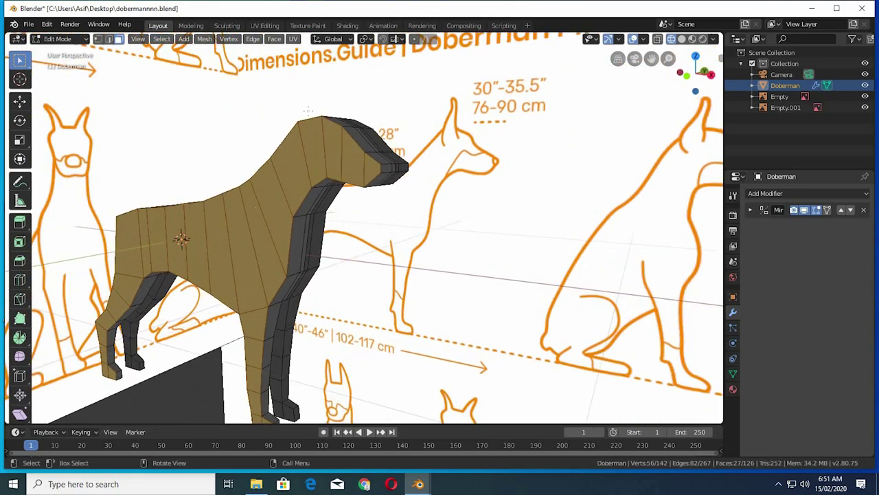
Step: Select the side faces of the Doberman's head and neck
{"action": "left_click", "coordinate": [362, 168]}
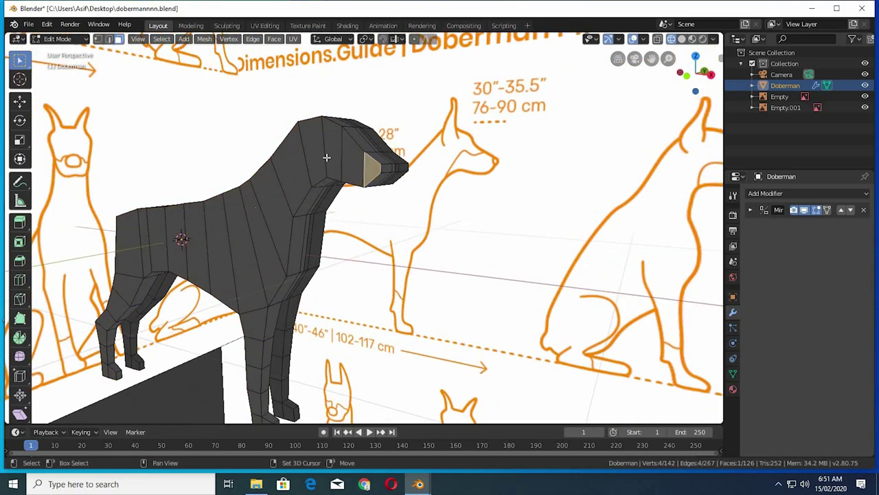
{"action": "left_click", "coordinate": [361, 148], "text": "shift"}
{"action": "left_click", "coordinate": [344, 137], "text": "shift"}
{"action": "left_click", "coordinate": [320, 141], "text": "shift"}
{"action": "left_click", "coordinate": [292, 174], "text": "shift"}
{"action": "mouse_move", "coordinate": [291, 174]}
{"action": "middle_mouse_down"}
{"action": "mouse_move", "coordinate": [445, 229]}
{"action": "mouse_move", "coordinate": [447, 213]}
{"action": "middle_mouse_up"}
Step: Move the selected head and neck faces 0.0609 m outward along Y
{"action": "key", "text": "KP_3"}
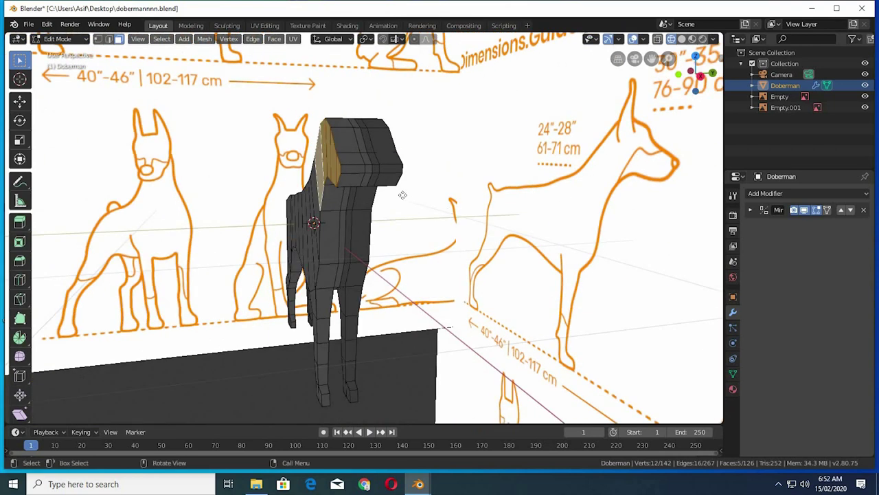
{"action": "key", "text": "g"}
{"action": "key", "text": "y"}
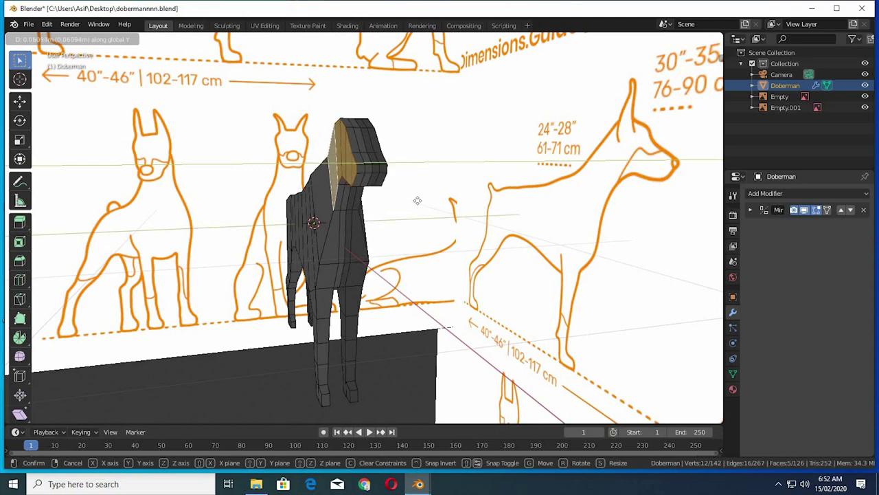
{"action": "left_click", "coordinate": [412, 205]}
{"action": "middle_click_drag", "start_coordinate": [413, 206], "coordinate": [432, 213]}
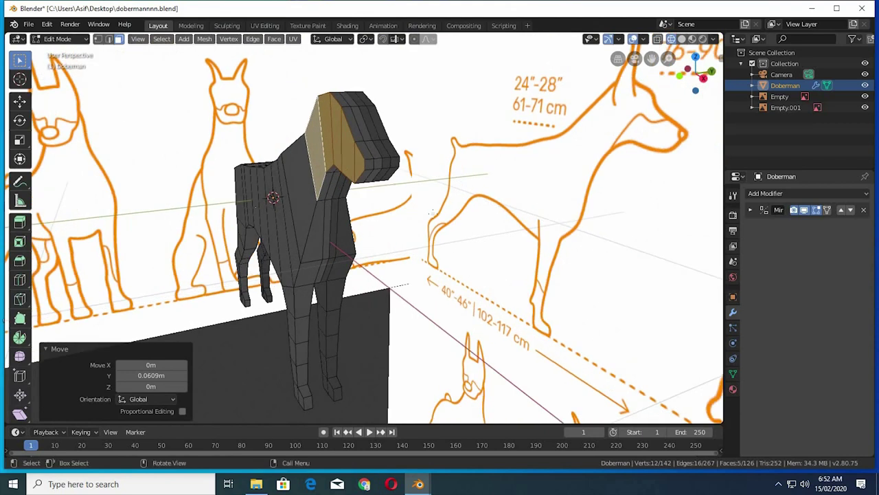
{"action": "scroll", "coordinate": [425, 190], "scroll_direction": "up", "scroll_amount": 2}
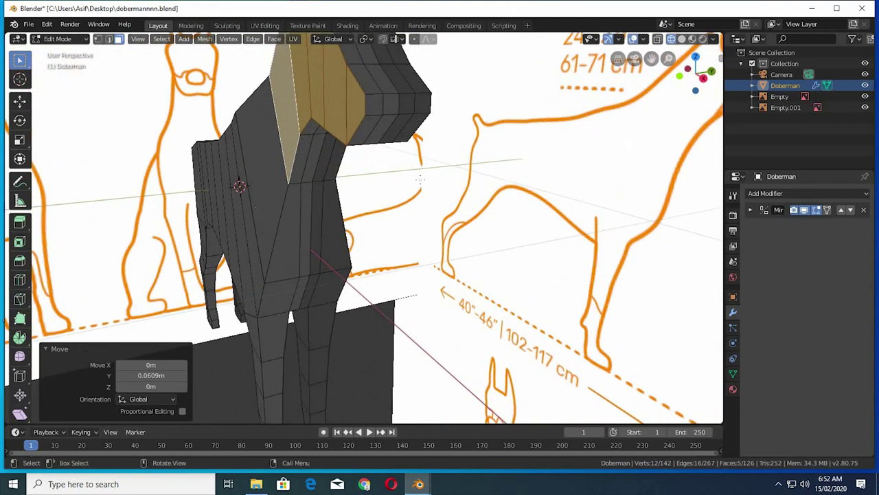
{"action": "key", "text": "KP_3"}
{"action": "middle_click_drag", "start_coordinate": [420, 179], "coordinate": [420, 227], "text": "shift"}
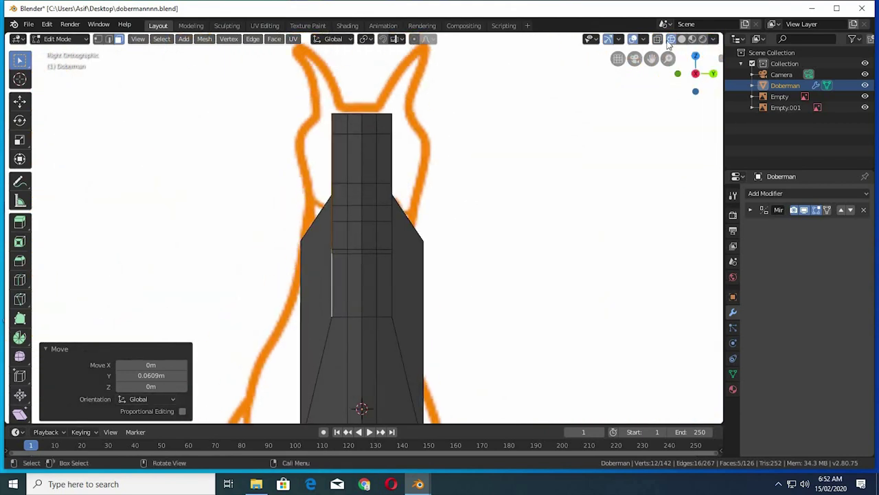
Step: In wireframe, drag the head's top and side vertices onto the reference outline
{"action": "left_click", "coordinate": [671, 39]}
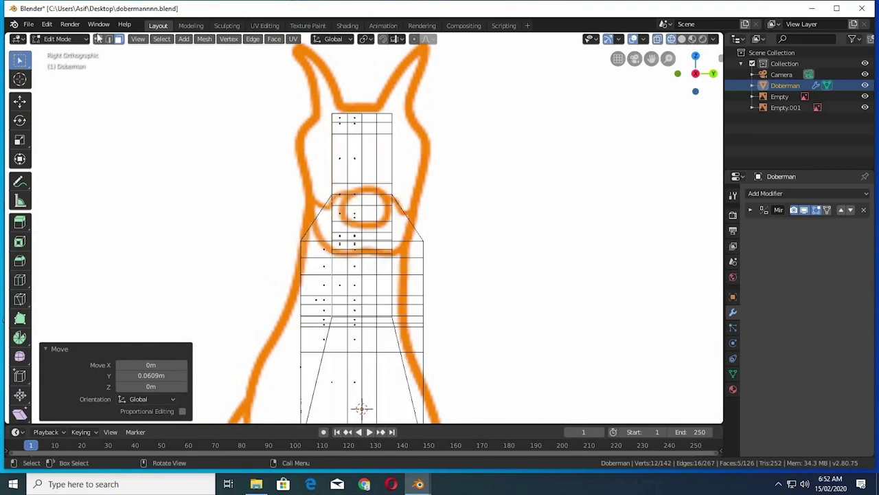
{"action": "left_click", "coordinate": [341, 103]}
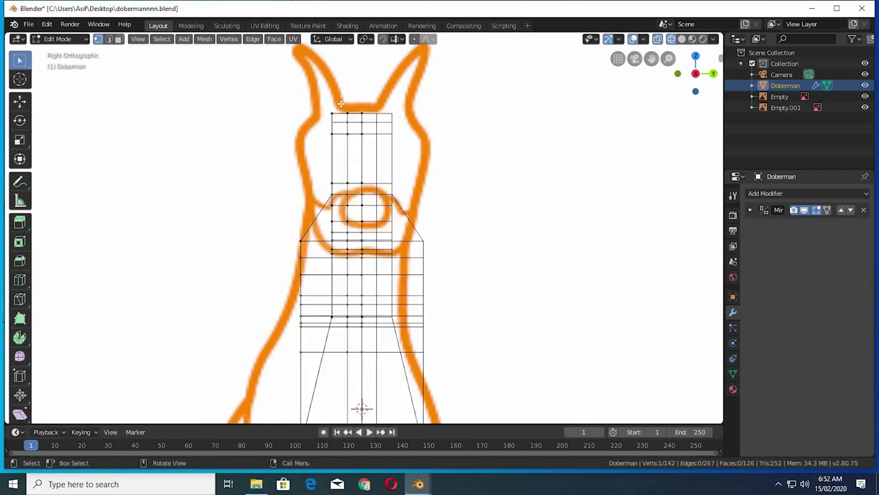
{"action": "left_click_drag", "start_coordinate": [341, 110], "coordinate": [328, 115]}
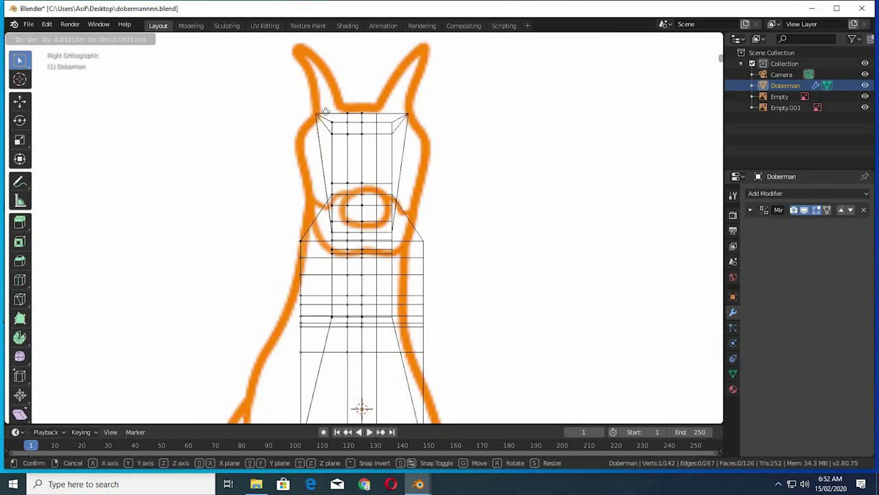
{"action": "left_click_drag", "start_coordinate": [329, 122], "coordinate": [314, 125]}
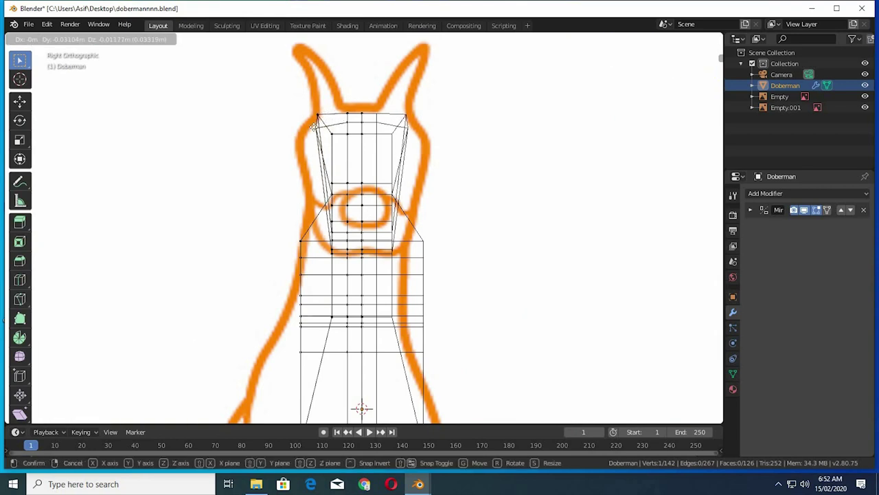
{"action": "mouse_move", "coordinate": [332, 195]}
{"action": "left_mouse_down"}
{"action": "mouse_move", "coordinate": [311, 201]}
{"action": "mouse_move", "coordinate": [329, 227]}
{"action": "mouse_move", "coordinate": [334, 207]}
{"action": "mouse_move", "coordinate": [320, 232]}
{"action": "left_mouse_up"}
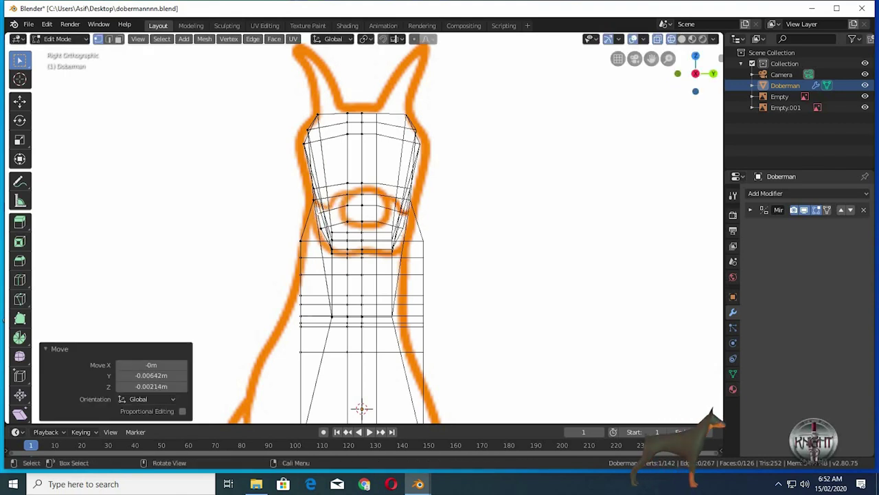
Step: Back in solid shading, adjust the head's top-left corner vertices, the last by -0.0249 m along Y
{"action": "middle_click_drag", "start_coordinate": [467, 217], "coordinate": [491, 220]}
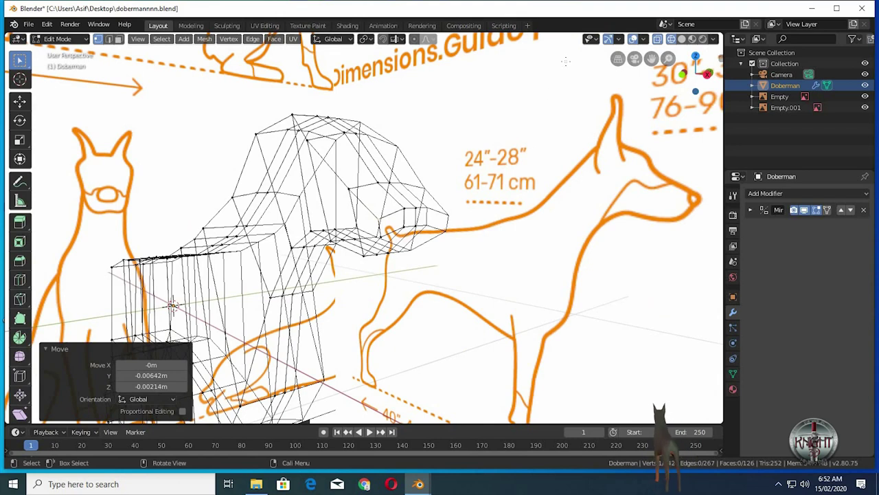
{"action": "middle_click_drag", "start_coordinate": [566, 61], "coordinate": [673, 43]}
{"action": "left_click", "coordinate": [666, 41]}
{"action": "mouse_move", "coordinate": [572, 187]}
{"action": "middle_mouse_down"}
{"action": "mouse_move", "coordinate": [455, 220]}
{"action": "mouse_move", "coordinate": [306, 155]}
{"action": "middle_mouse_up"}
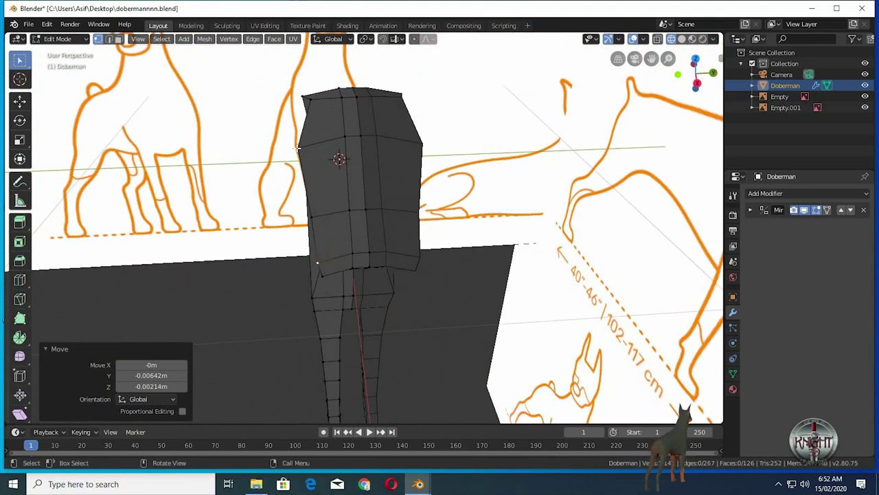
{"action": "key", "text": "g"}
{"action": "left_click", "coordinate": [308, 102]}
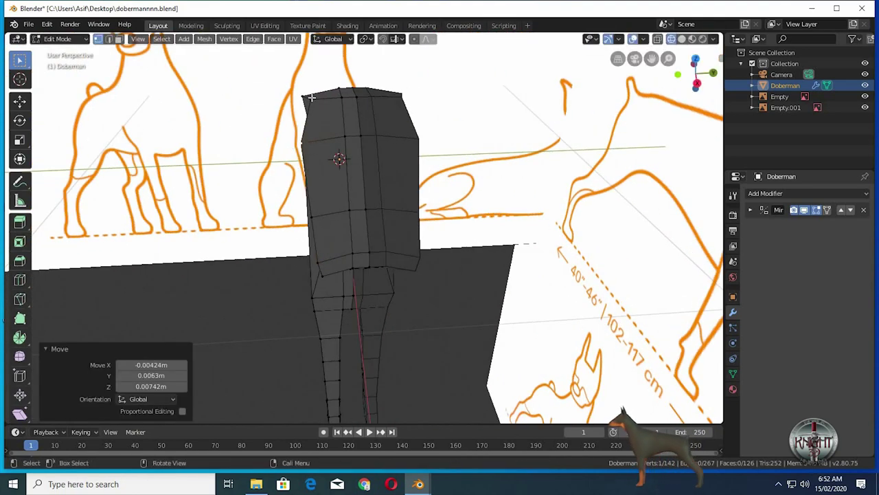
{"action": "key", "text": "g"}
{"action": "left_click", "coordinate": [311, 98]}
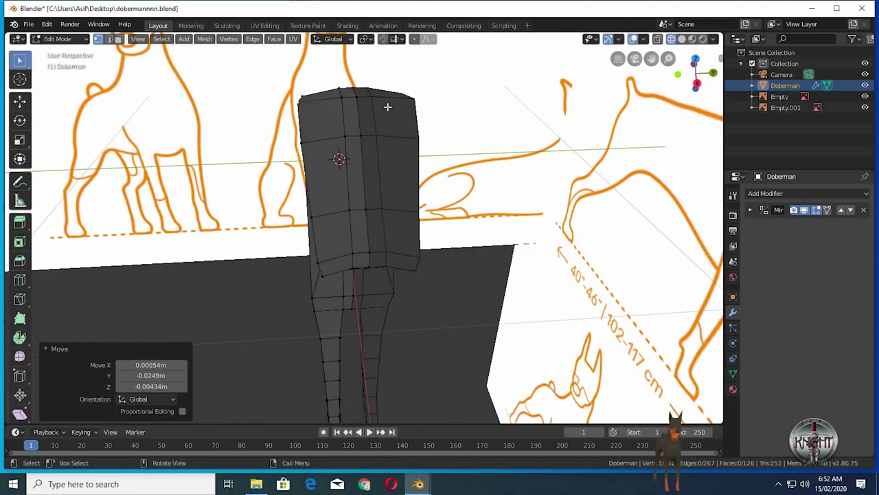
{"action": "mouse_move", "coordinate": [388, 106]}
{"action": "middle_mouse_down"}
{"action": "mouse_move", "coordinate": [373, 152]}
{"action": "mouse_move", "coordinate": [379, 199]}
{"action": "middle_mouse_up"}
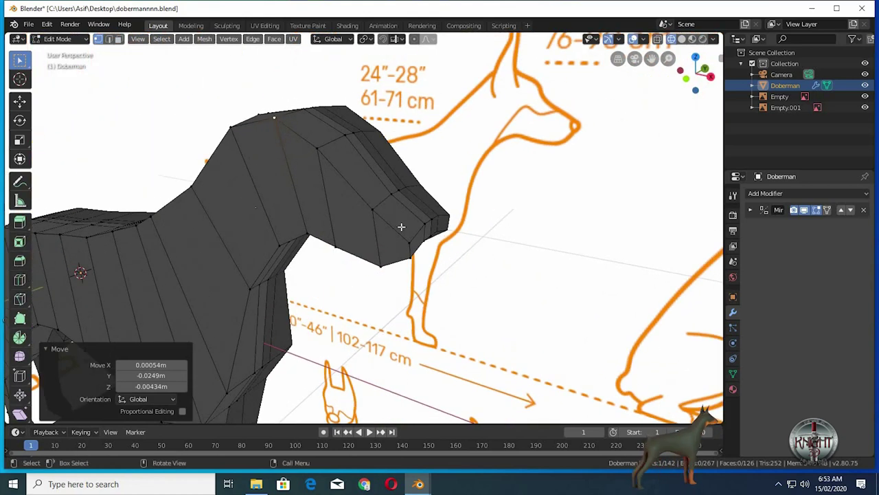
Step: Cut three centred edge loops across the muzzle, neck and head, bringing the mesh to 156 faces
{"action": "key", "text": "ctrl+r"}
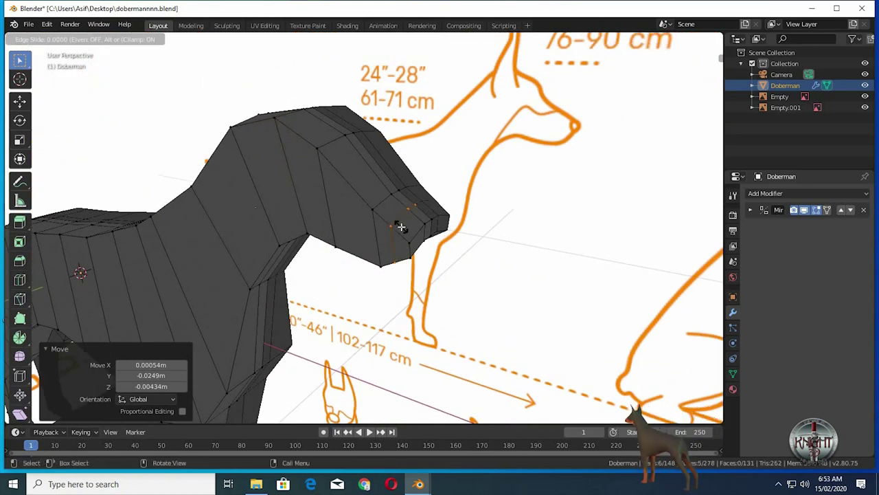
{"action": "left_click", "coordinate": [398, 226]}
{"action": "right_click", "coordinate": [392, 220]}
{"action": "key", "text": "ctrl+t"}
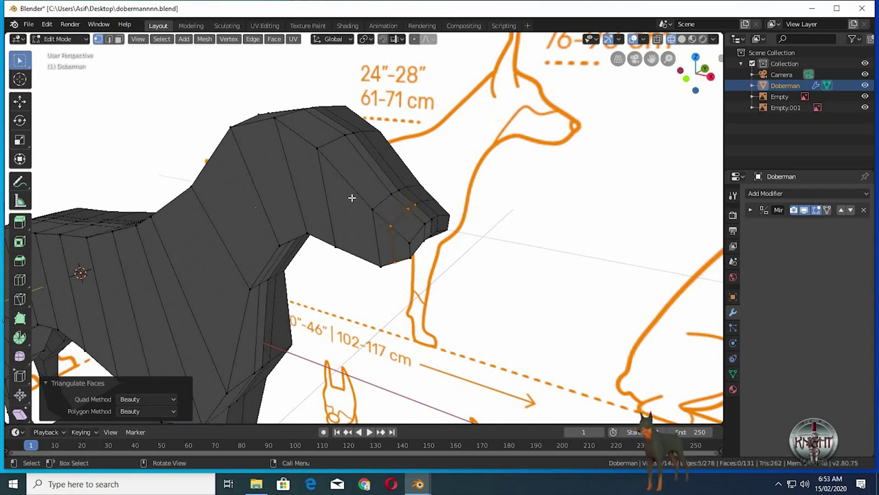
{"action": "key", "text": "ctrl+r"}
{"action": "left_click", "coordinate": [351, 199]}
{"action": "right_click", "coordinate": [283, 219]}
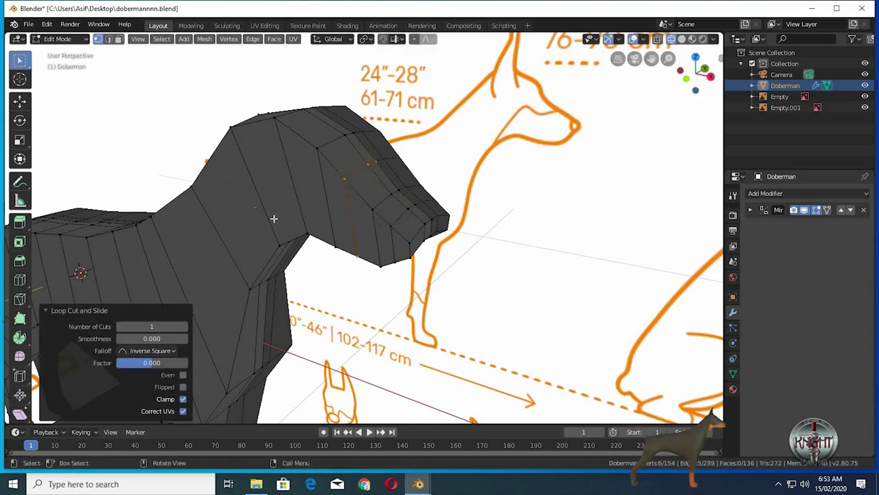
{"action": "key", "text": "ctrl+r"}
{"action": "left_click", "coordinate": [273, 218]}
{"action": "right_click", "coordinate": [273, 218]}
{"action": "mouse_move", "coordinate": [273, 218]}
{"action": "middle_mouse_down"}
{"action": "mouse_move", "coordinate": [383, 218]}
{"action": "mouse_move", "coordinate": [354, 245]}
{"action": "middle_mouse_up"}
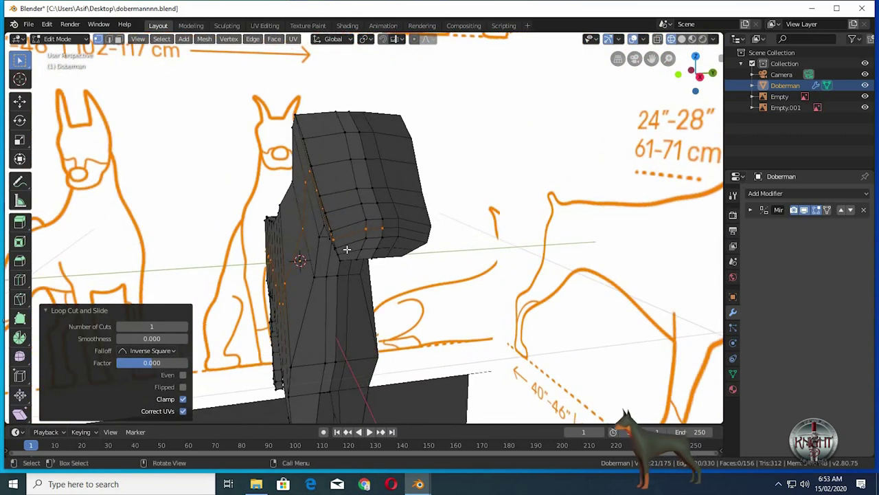
{"action": "key", "text": "KP_3"}
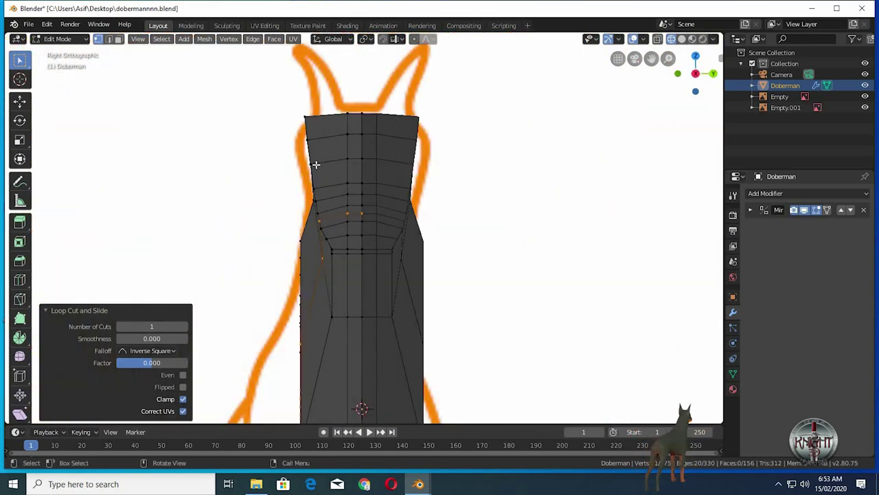
Step: Pull individual head-side vertices in toward the front reference outline
{"action": "key", "text": "alt+a"}
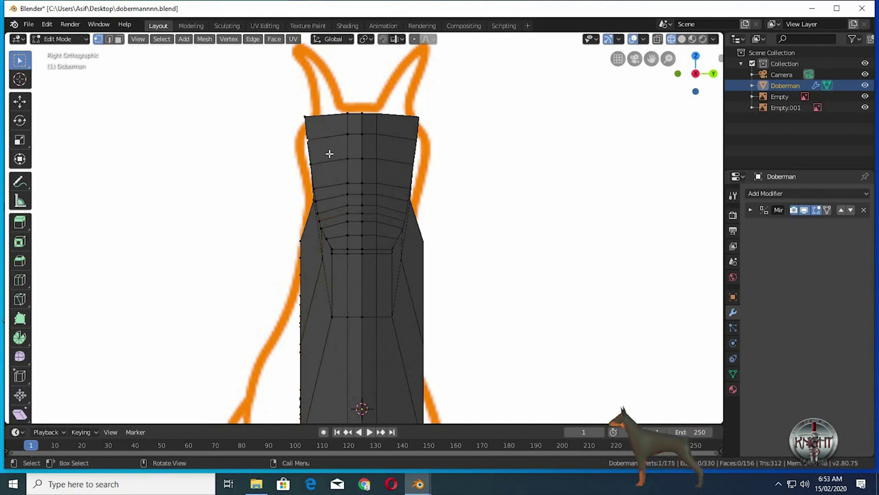
{"action": "left_click", "coordinate": [329, 153]}
{"action": "key", "text": "g"}
{"action": "left_click", "coordinate": [321, 165]}
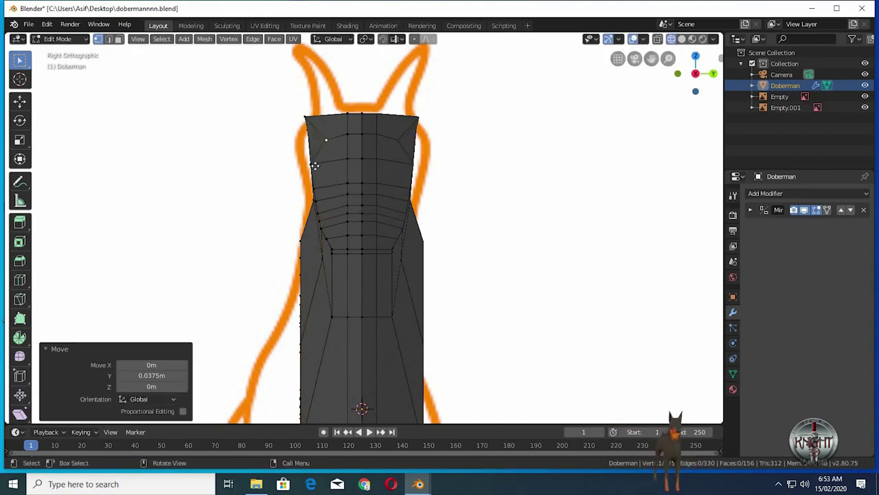
{"action": "key", "text": "g"}
{"action": "right_click", "coordinate": [305, 174]}
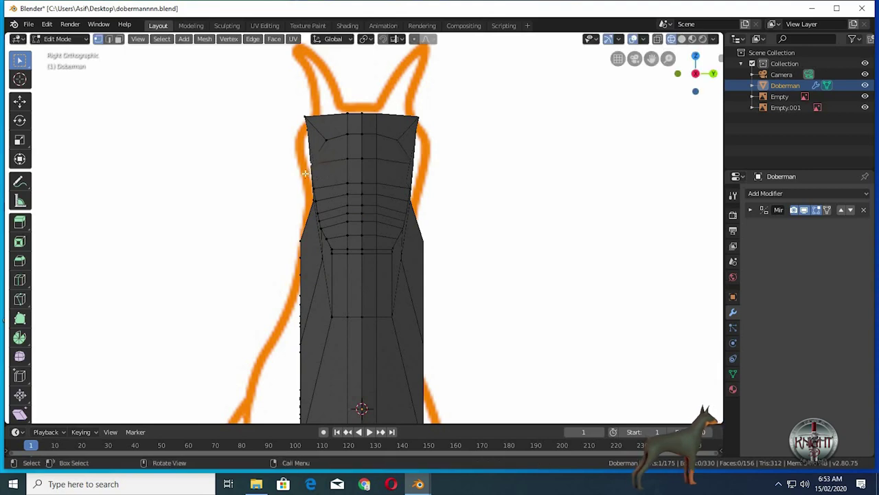
{"action": "left_click", "coordinate": [339, 165]}
{"action": "key", "text": "g"}
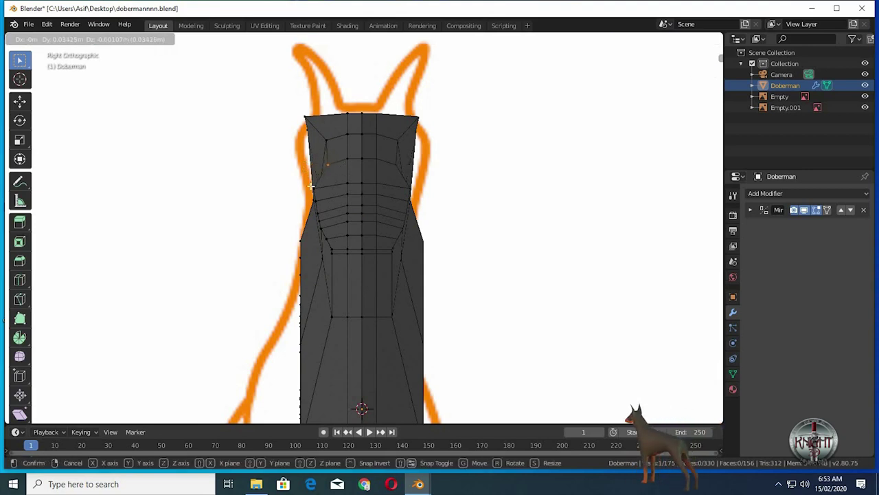
{"action": "left_click", "coordinate": [311, 187]}
{"action": "left_click", "coordinate": [337, 183]}
{"action": "key", "text": "g"}
{"action": "left_click", "coordinate": [307, 202]}
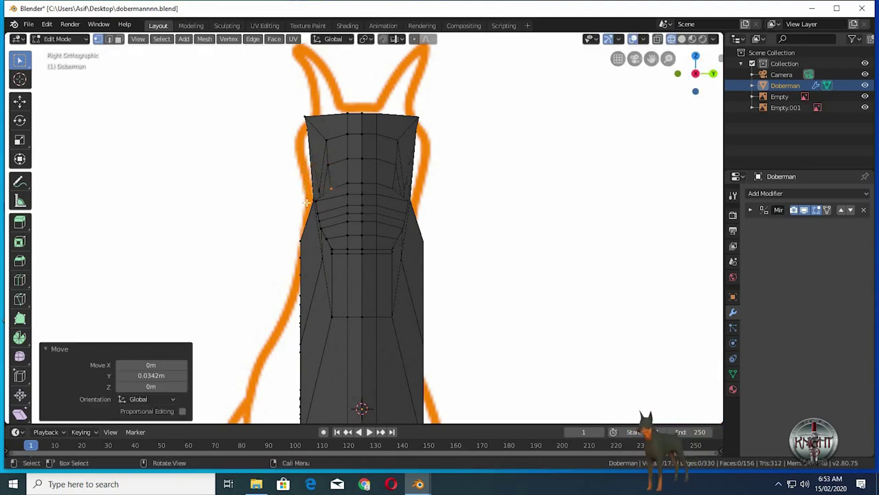
Step: Nudge further jaw and snout vertices to curve along the outline
{"action": "left_click", "coordinate": [321, 198]}
{"action": "key", "text": "g"}
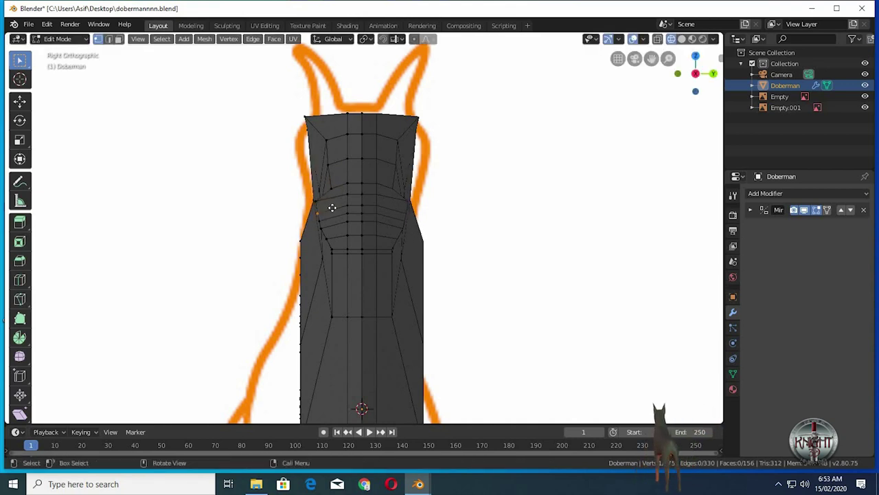
{"action": "key", "text": "g"}
{"action": "left_click", "coordinate": [343, 207]}
{"action": "mouse_move", "coordinate": [347, 206]}
{"action": "middle_mouse_down"}
{"action": "mouse_move", "coordinate": [349, 219]}
{"action": "mouse_move", "coordinate": [337, 204]}
{"action": "middle_mouse_up"}
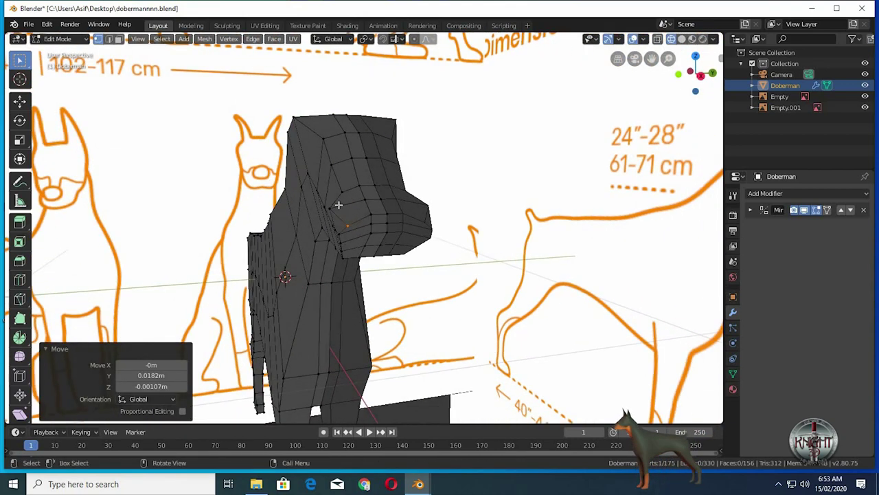
{"action": "key", "text": "g"}
{"action": "left_click", "coordinate": [364, 231]}
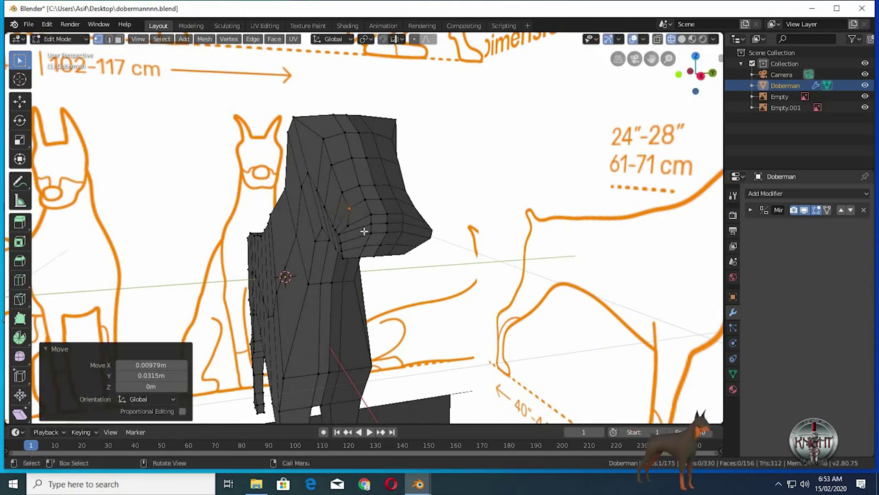
{"action": "key", "text": "KP_3"}
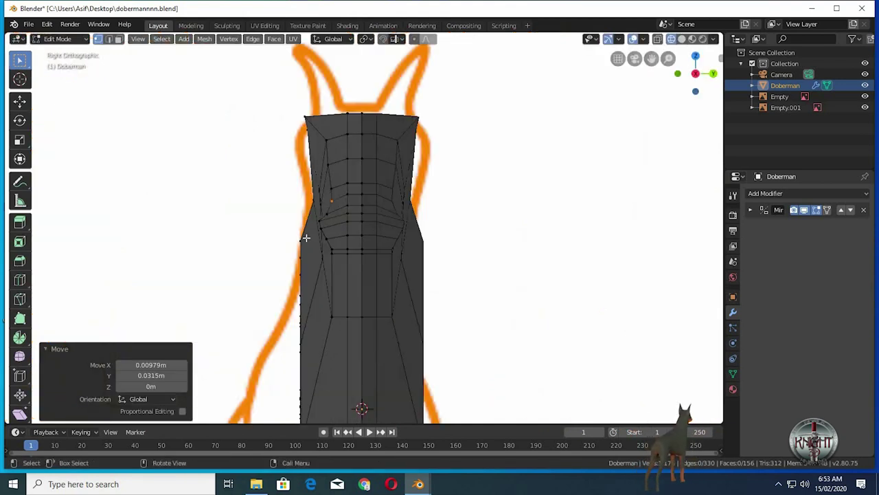
Step: Box-select four cheek vertices and move them inward to shape the cheek
{"action": "key", "text": "b"}
{"action": "left_click_drag", "start_coordinate": [336, 223], "coordinate": [322, 251]}
{"action": "key", "text": "g"}
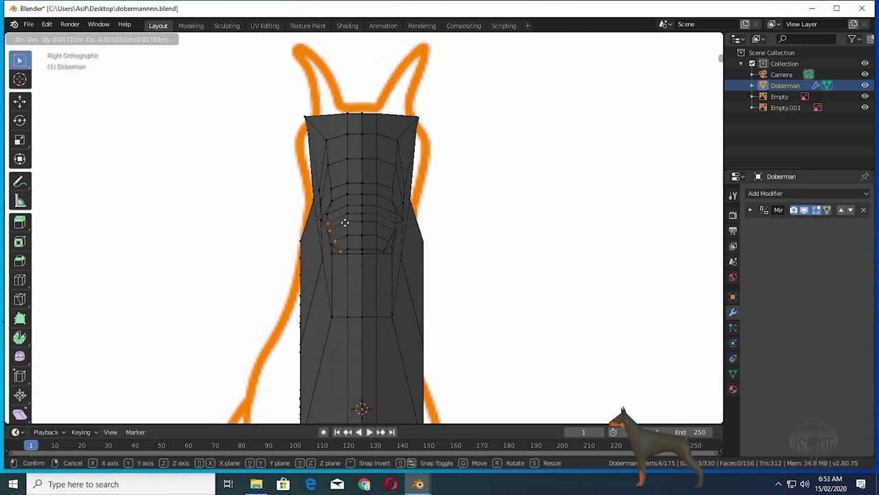
{"action": "left_click", "coordinate": [346, 222]}
{"action": "mouse_move", "coordinate": [346, 222]}
{"action": "middle_mouse_down"}
{"action": "mouse_move", "coordinate": [430, 234]}
{"action": "mouse_move", "coordinate": [334, 243]}
{"action": "mouse_move", "coordinate": [353, 250]}
{"action": "mouse_move", "coordinate": [369, 242]}
{"action": "mouse_move", "coordinate": [346, 217]}
{"action": "middle_mouse_up"}
Step: Reposition a snout vertex twice to smooth the muzzle
{"action": "key", "text": "g"}
{"action": "left_click", "coordinate": [358, 247]}
{"action": "key", "text": "g"}
{"action": "left_click", "coordinate": [373, 239]}
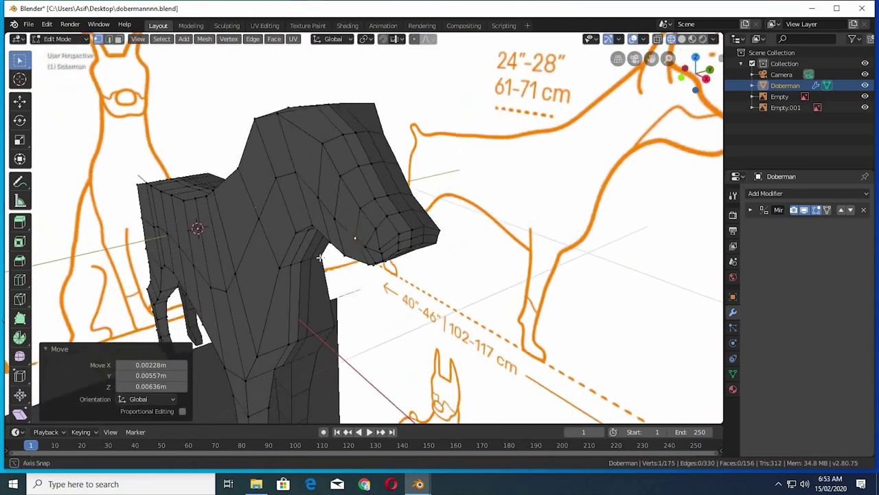
{"action": "middle_click_drag", "start_coordinate": [323, 160], "coordinate": [326, 177]}
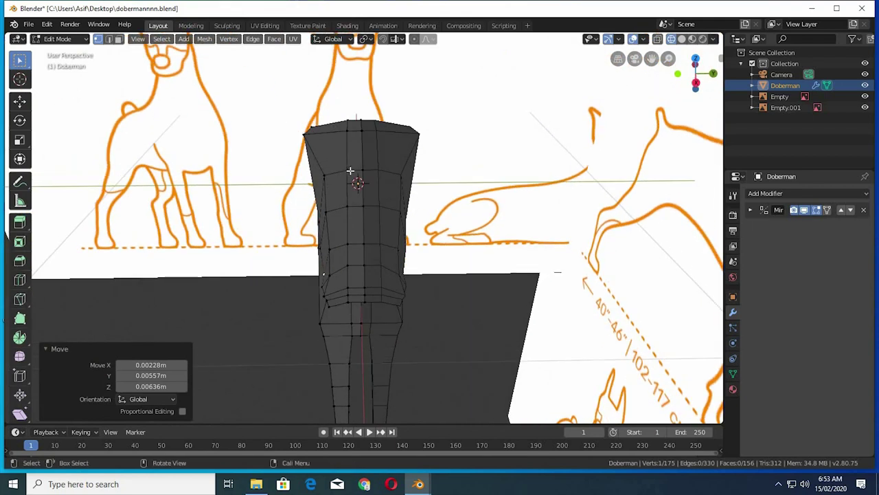
Step: Move face-front vertices down along the snout, then orbit to check the head from the side
{"action": "left_click", "coordinate": [349, 174]}
{"action": "key", "text": "g"}
{"action": "left_click", "coordinate": [348, 206]}
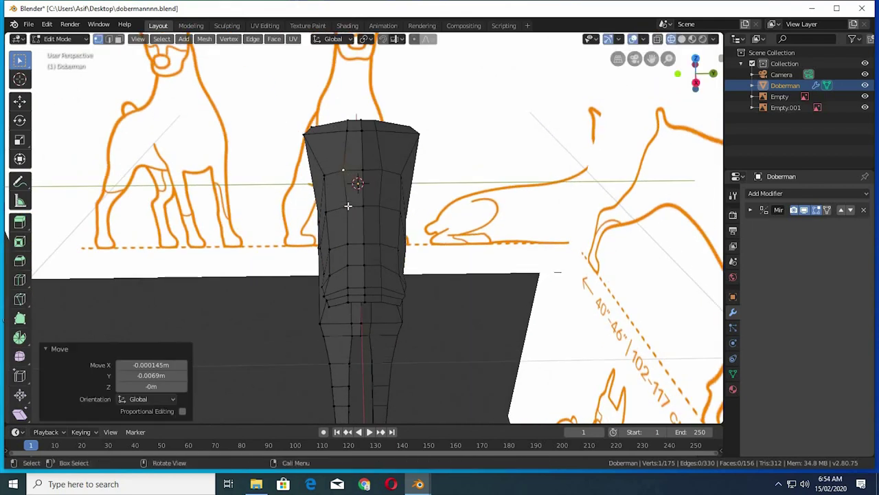
{"action": "left_click", "coordinate": [354, 209]}
{"action": "key", "text": "g"}
{"action": "left_click", "coordinate": [348, 242]}
{"action": "key", "text": "g"}
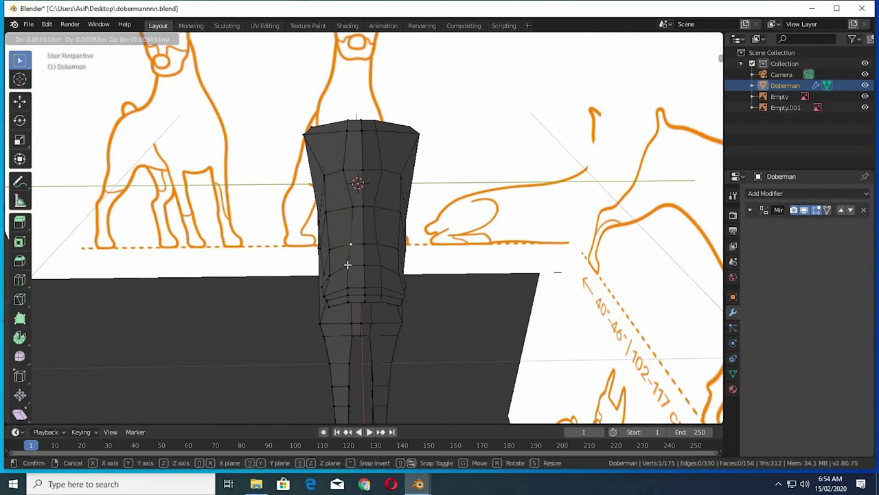
{"action": "left_click", "coordinate": [349, 266]}
{"action": "key", "text": "g"}
{"action": "left_click", "coordinate": [377, 277]}
{"action": "mouse_move", "coordinate": [377, 276]}
{"action": "middle_mouse_down"}
{"action": "mouse_move", "coordinate": [376, 249]}
{"action": "mouse_move", "coordinate": [355, 244]}
{"action": "mouse_move", "coordinate": [339, 202]}
{"action": "middle_mouse_up"}
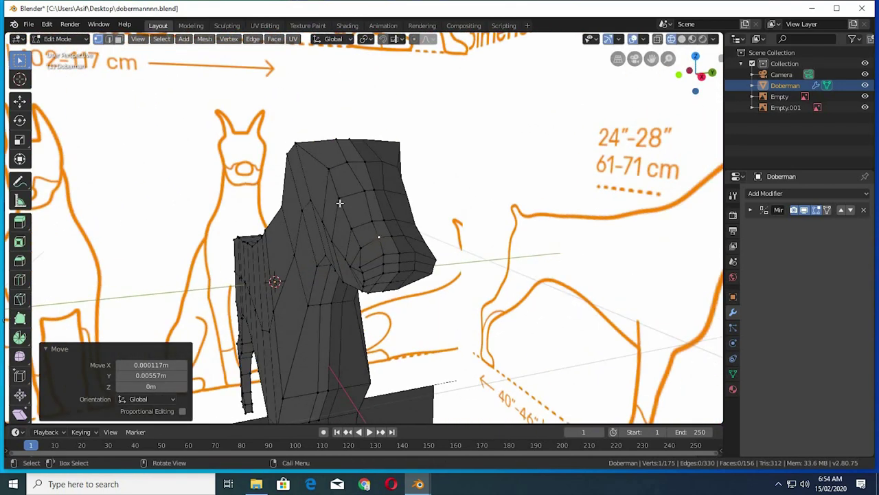
{"action": "mouse_move", "coordinate": [393, 237]}
{"action": "middle_mouse_down"}
{"action": "mouse_move", "coordinate": [329, 231]}
{"action": "mouse_move", "coordinate": [335, 218]}
{"action": "mouse_move", "coordinate": [370, 232]}
{"action": "middle_mouse_up"}
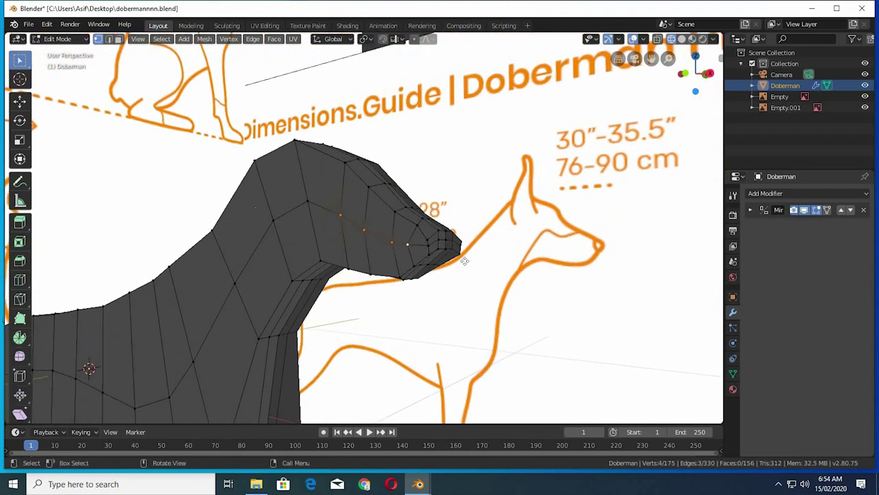
Step: Move the selected head vertices, then another head vertex, vertically to follow the side reference
{"action": "key", "text": "g"}
{"action": "key", "text": "z"}
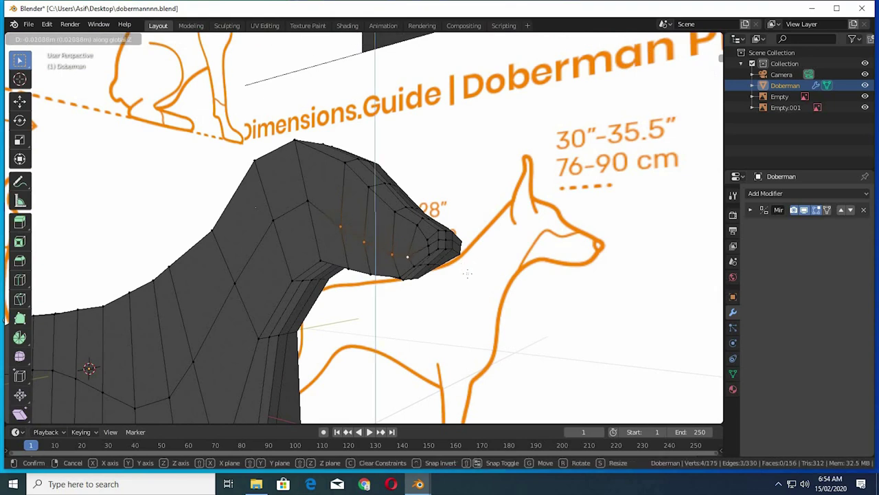
{"action": "left_click", "coordinate": [468, 274]}
{"action": "left_click", "coordinate": [317, 225]}
{"action": "key", "text": "g"}
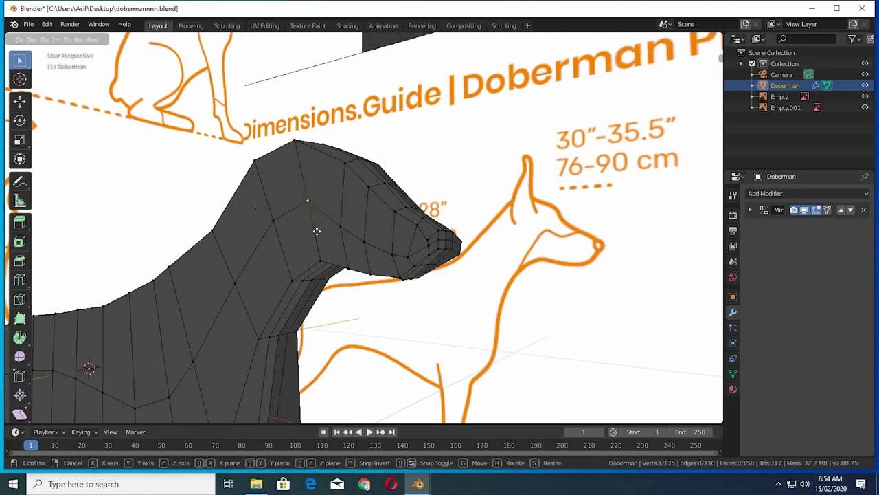
{"action": "key", "text": "z"}
{"action": "left_click", "coordinate": [317, 235]}
Step: Lower a vertex along the top of the head on the Z axis
{"action": "mouse_move", "coordinate": [320, 227]}
{"action": "middle_mouse_down"}
{"action": "mouse_move", "coordinate": [326, 243]}
{"action": "mouse_move", "coordinate": [337, 178]}
{"action": "mouse_move", "coordinate": [375, 209]}
{"action": "middle_mouse_up"}
{"action": "left_click", "coordinate": [375, 208]}
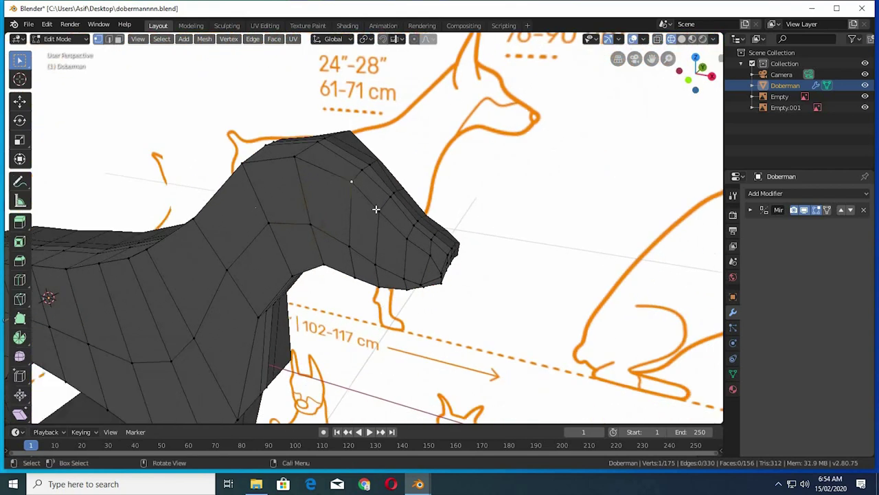
{"action": "mouse_move", "coordinate": [446, 243]}
{"action": "middle_mouse_down"}
{"action": "mouse_move", "coordinate": [378, 236]}
{"action": "mouse_move", "coordinate": [350, 257]}
{"action": "mouse_move", "coordinate": [350, 174]}
{"action": "middle_mouse_up"}
{"action": "key", "text": "g"}
{"action": "key", "text": "z"}
{"action": "left_click", "coordinate": [445, 252]}
Step: Reposition two head vertices freely while viewing the head from the front
{"action": "middle_click_drag", "start_coordinate": [403, 171], "coordinate": [347, 175]}
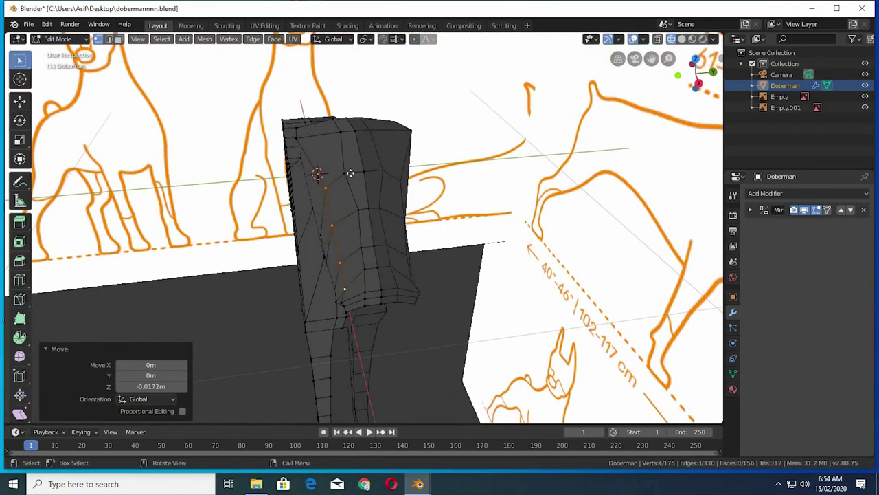
{"action": "left_click", "coordinate": [323, 180]}
{"action": "key", "text": "g"}
{"action": "left_click", "coordinate": [324, 186]}
{"action": "left_click", "coordinate": [326, 179]}
{"action": "key", "text": "g"}
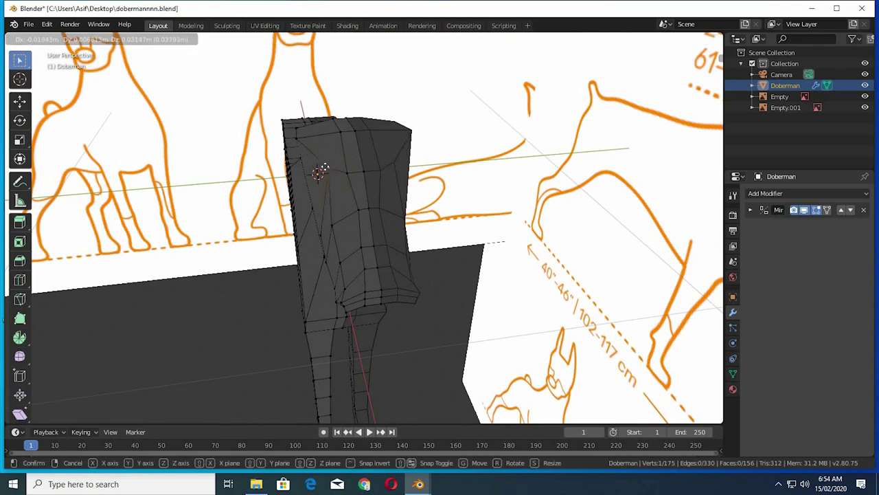
{"action": "left_click", "coordinate": [322, 168]}
Step: Move two muzzle vertices into place along the snout outline
{"action": "mouse_move", "coordinate": [320, 174]}
{"action": "middle_mouse_down"}
{"action": "mouse_move", "coordinate": [343, 206]}
{"action": "mouse_move", "coordinate": [369, 212]}
{"action": "mouse_move", "coordinate": [366, 234]}
{"action": "middle_mouse_up"}
{"action": "left_click", "coordinate": [349, 222]}
{"action": "key", "text": "g"}
{"action": "left_click", "coordinate": [384, 241]}
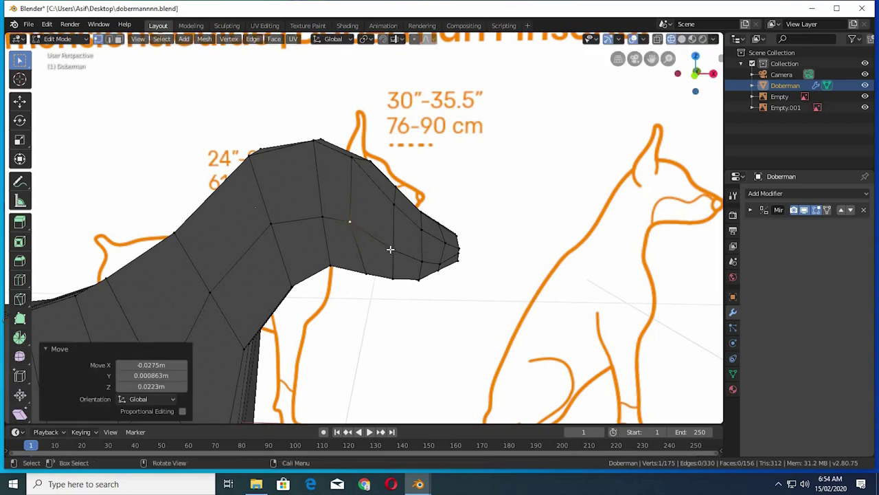
{"action": "left_click", "coordinate": [391, 249]}
{"action": "key", "text": "g"}
{"action": "left_click", "coordinate": [374, 241]}
Step: Nudge the snout vertices in several small moves, the last by -0.00568/-0.00468/0 m, rounding the underside
{"action": "mouse_move", "coordinate": [290, 264]}
{"action": "middle_mouse_down"}
{"action": "mouse_move", "coordinate": [261, 268]}
{"action": "mouse_move", "coordinate": [355, 222]}
{"action": "mouse_move", "coordinate": [408, 217]}
{"action": "mouse_move", "coordinate": [336, 230]}
{"action": "mouse_move", "coordinate": [341, 262]}
{"action": "middle_mouse_up"}
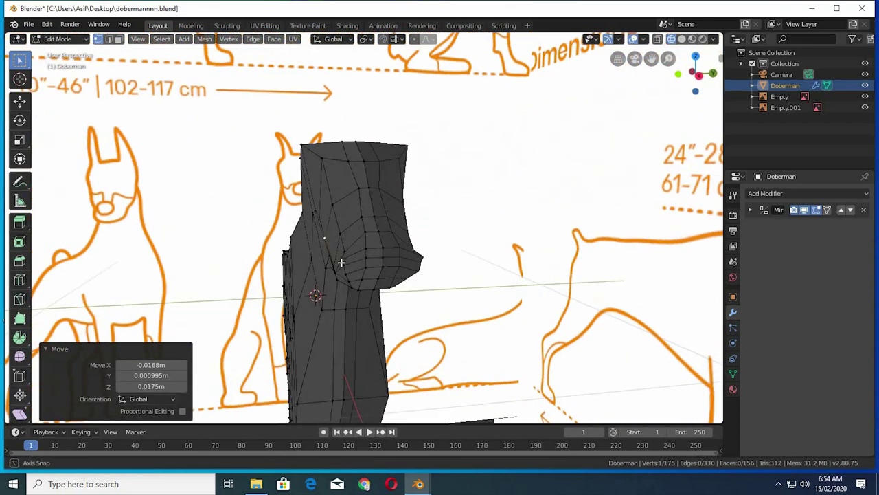
{"action": "key", "text": "g"}
{"action": "left_click", "coordinate": [350, 265]}
{"action": "key", "text": "g"}
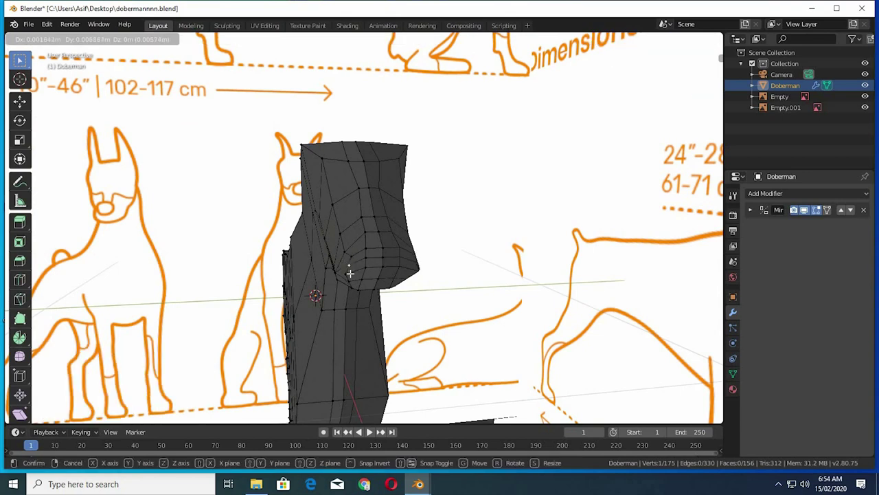
{"action": "left_click", "coordinate": [351, 273]}
{"action": "key", "text": "g"}
{"action": "left_click", "coordinate": [349, 280]}
{"action": "key", "text": "g"}
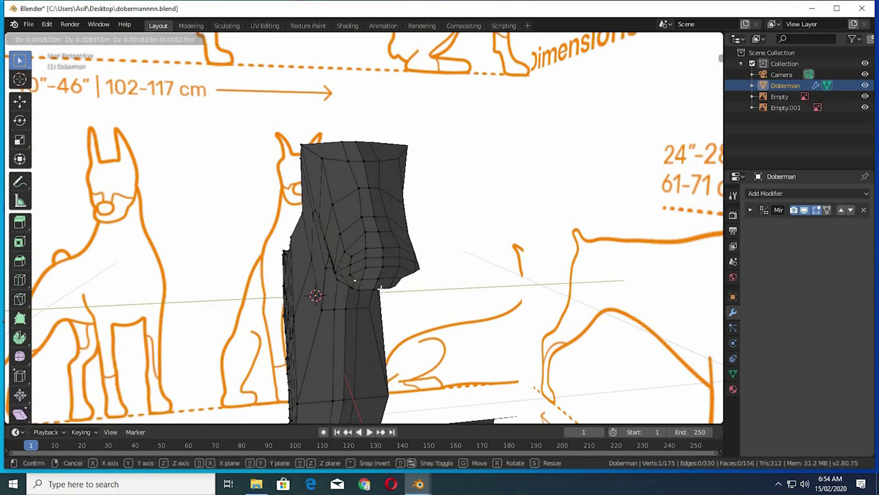
{"action": "left_click", "coordinate": [351, 281]}
{"action": "mouse_move", "coordinate": [350, 281]}
{"action": "middle_mouse_down"}
{"action": "mouse_move", "coordinate": [403, 257]}
{"action": "mouse_move", "coordinate": [387, 243]}
{"action": "mouse_move", "coordinate": [426, 260]}
{"action": "mouse_move", "coordinate": [392, 245]}
{"action": "mouse_move", "coordinate": [416, 242]}
{"action": "mouse_move", "coordinate": [411, 261]}
{"action": "middle_mouse_up"}
{"action": "key", "text": "g"}
{"action": "left_click", "coordinate": [425, 260]}
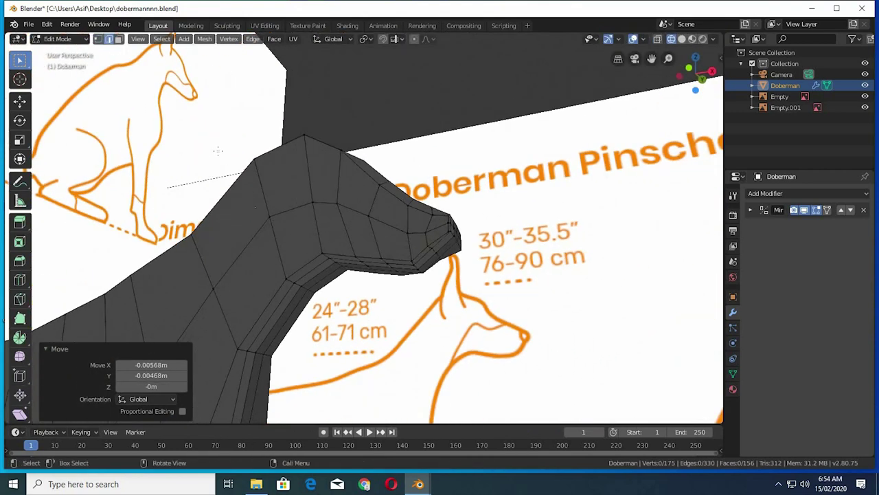
Step: Nudge a jaw vertex up and to the right in three successive moves
{"action": "middle_click_drag", "start_coordinate": [218, 150], "coordinate": [384, 221]}
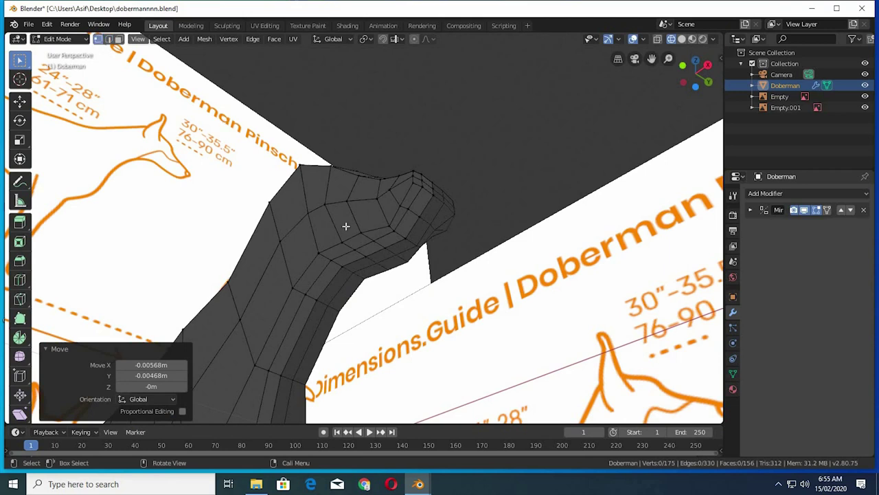
{"action": "key", "text": "g"}
{"action": "left_click", "coordinate": [394, 227]}
{"action": "key", "text": "g"}
{"action": "left_click", "coordinate": [385, 193]}
{"action": "key", "text": "g"}
{"action": "left_click", "coordinate": [414, 190]}
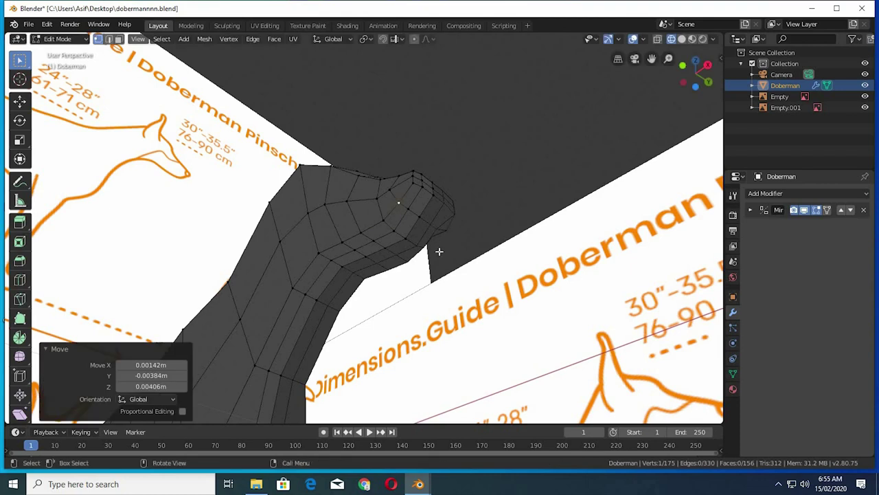
Step: Raise the edge under the muzzle straight up along Z
{"action": "left_click", "coordinate": [370, 236], "text": "shift"}
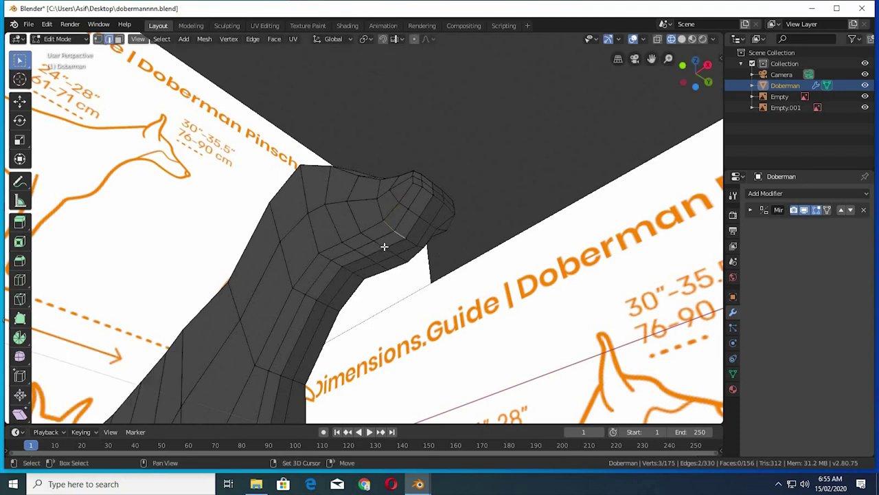
{"action": "middle_click_drag", "start_coordinate": [372, 257], "coordinate": [425, 302]}
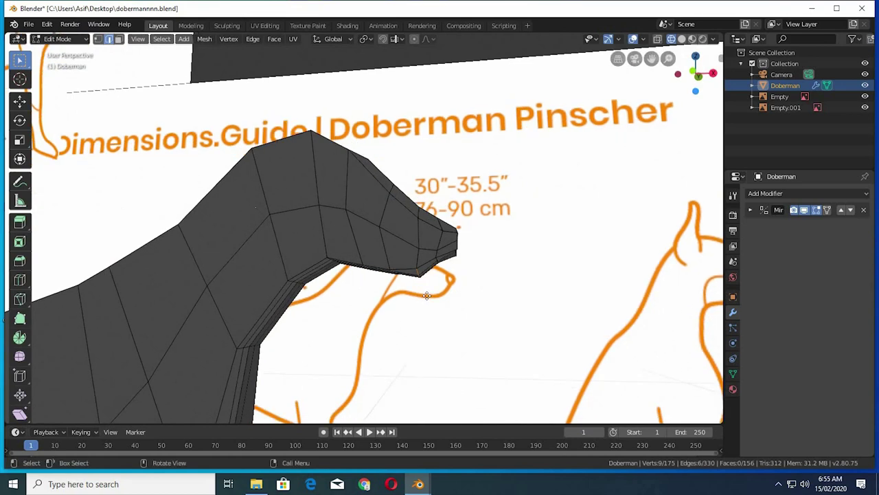
{"action": "key", "text": "g"}
{"action": "key", "text": "z"}
{"action": "left_click", "coordinate": [424, 285]}
Step: Shift a jaw edge, then nudge a head vertex by 0.000185/0.00188/0 m to shape the muzzle front
{"action": "mouse_move", "coordinate": [424, 284]}
{"action": "middle_mouse_down"}
{"action": "mouse_move", "coordinate": [420, 272]}
{"action": "mouse_move", "coordinate": [345, 274]}
{"action": "middle_mouse_up"}
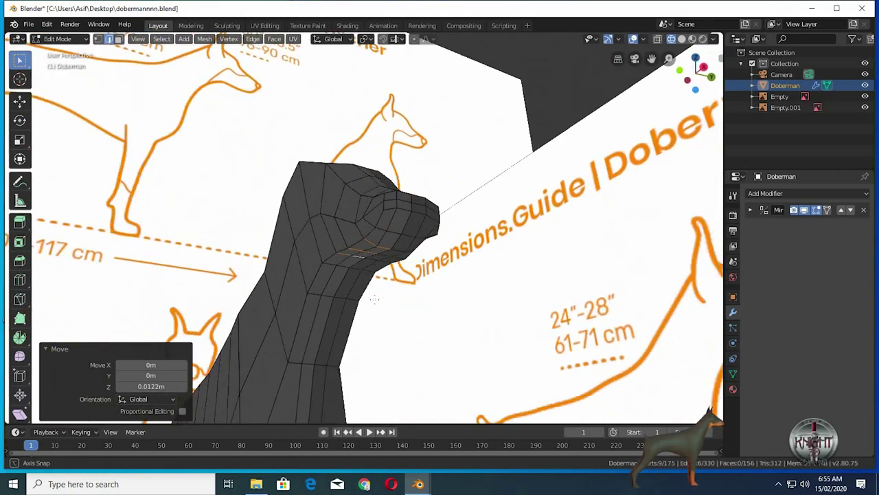
{"action": "middle_click_drag", "start_coordinate": [346, 274], "coordinate": [350, 265]}
{"action": "left_click", "coordinate": [349, 265]}
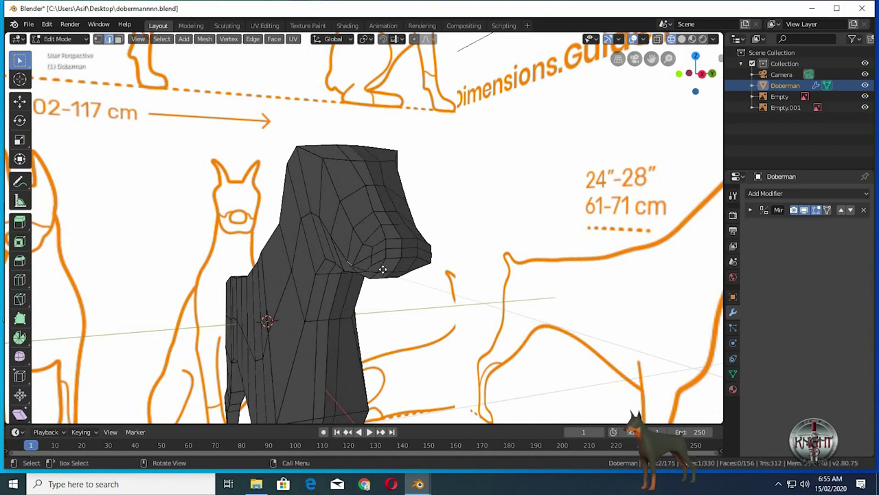
{"action": "key", "text": "g"}
{"action": "left_click", "coordinate": [377, 268]}
{"action": "mouse_move", "coordinate": [377, 267]}
{"action": "middle_mouse_down"}
{"action": "mouse_move", "coordinate": [339, 263]}
{"action": "mouse_move", "coordinate": [346, 268]}
{"action": "middle_mouse_up"}
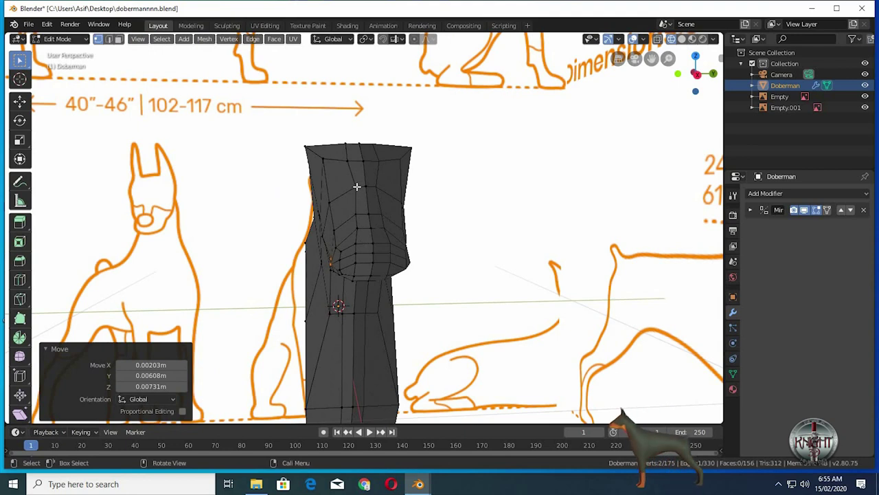
{"action": "left_click_drag", "start_coordinate": [357, 202], "coordinate": [359, 230]}
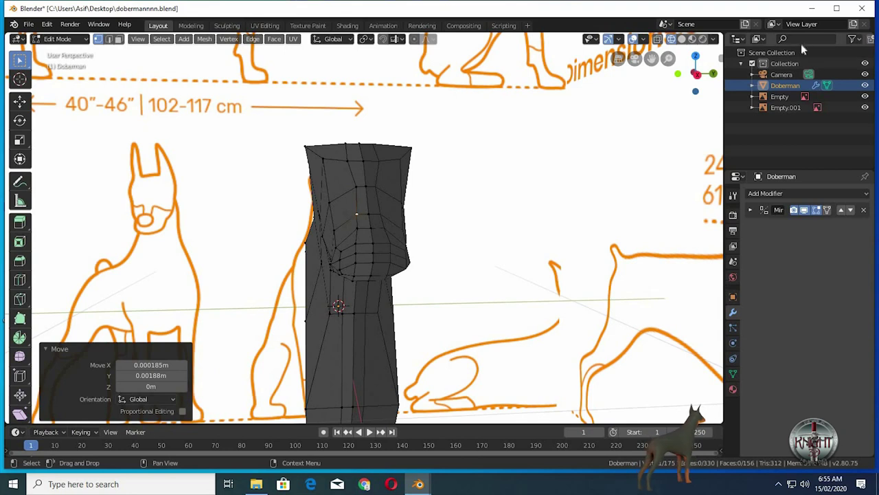
Step: Turn the Outliner into an Image Editor and load the doberman-dogs-dobermans.jpg photo from the doberman folder
{"action": "scroll", "coordinate": [801, 43], "scroll_direction": "down", "scroll_amount": 1}
{"action": "left_click", "coordinate": [734, 39]}
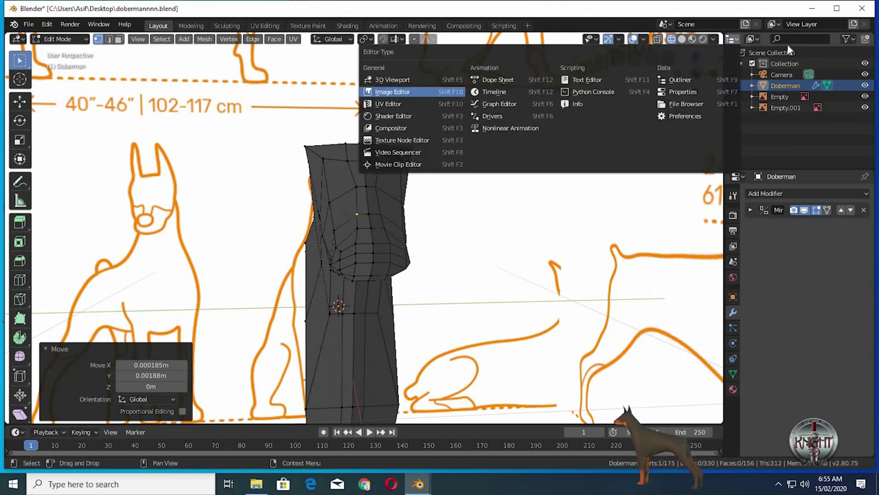
{"action": "key", "text": "Return"}
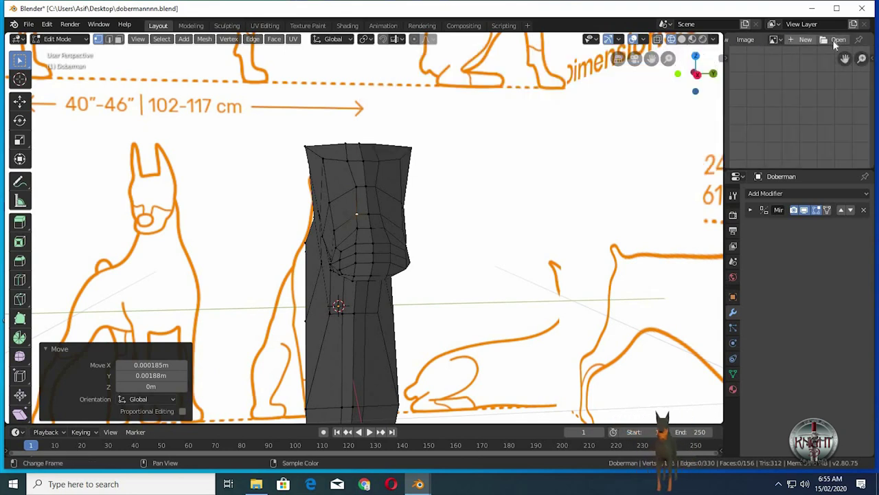
{"action": "left_click", "coordinate": [835, 41]}
{"action": "left_click", "coordinate": [161, 90]}
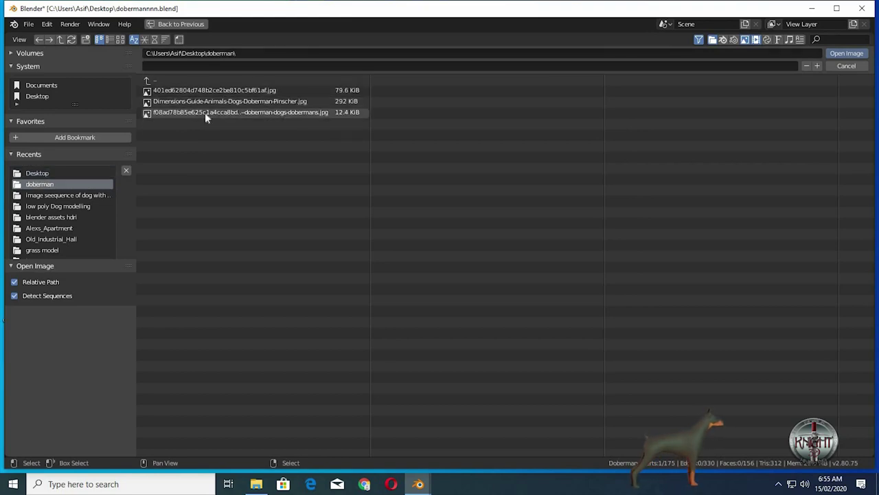
{"action": "double_click", "coordinate": [205, 112]}
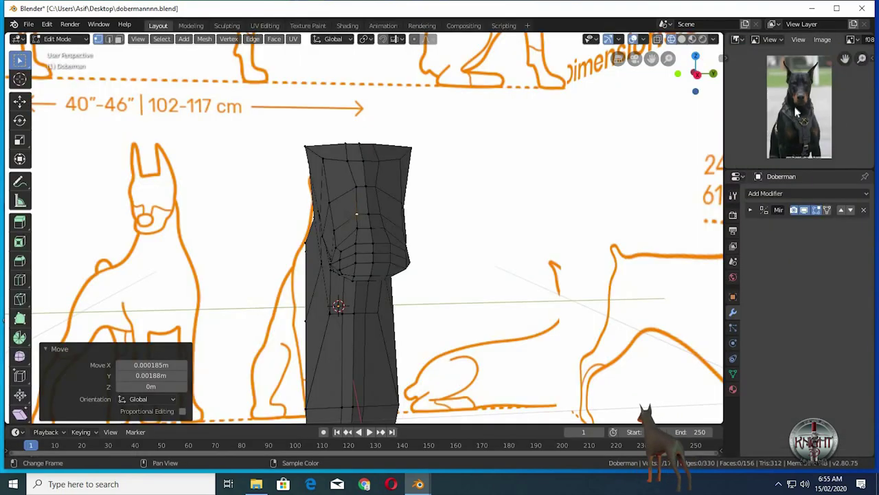
Step: Widen the photo panel, angle the model frontally and deselect the current vertex
{"action": "scroll", "coordinate": [797, 114], "scroll_direction": "up", "scroll_amount": 2}
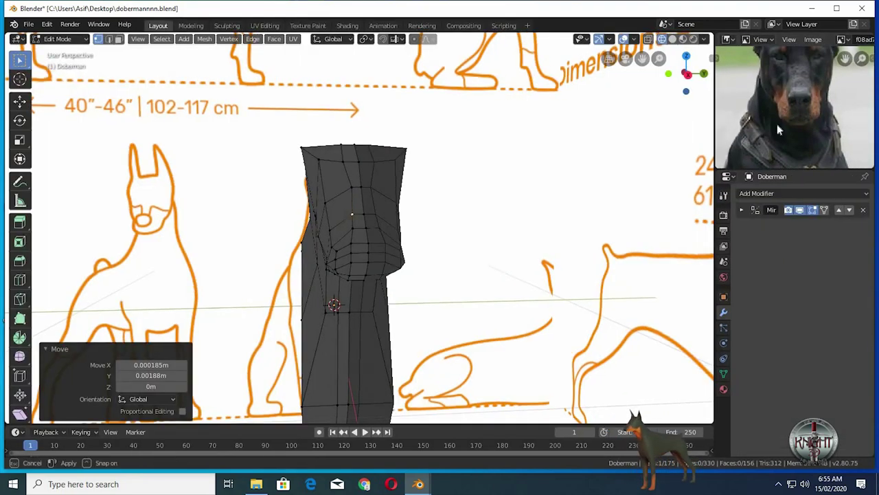
{"action": "left_click_drag", "start_coordinate": [776, 124], "coordinate": [744, 124]}
{"action": "scroll", "coordinate": [776, 110], "scroll_direction": "up", "scroll_amount": 2}
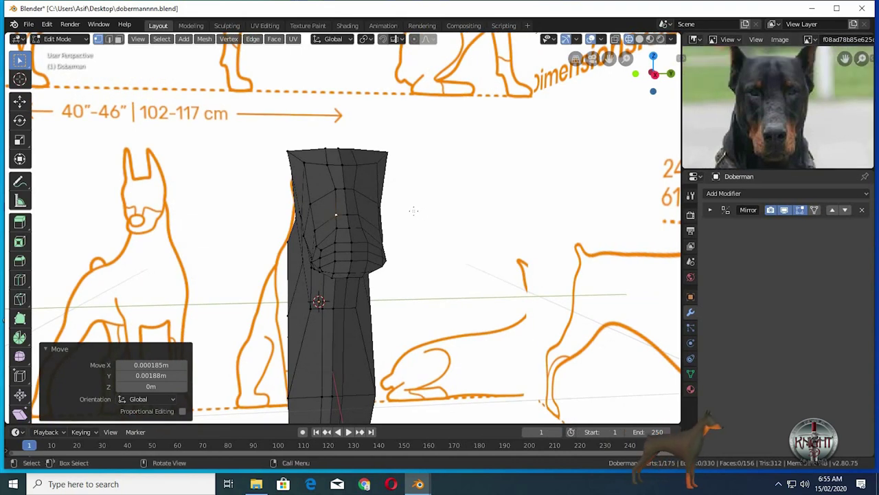
{"action": "middle_click_drag", "start_coordinate": [413, 211], "coordinate": [401, 165]}
{"action": "left_click", "coordinate": [415, 161]}
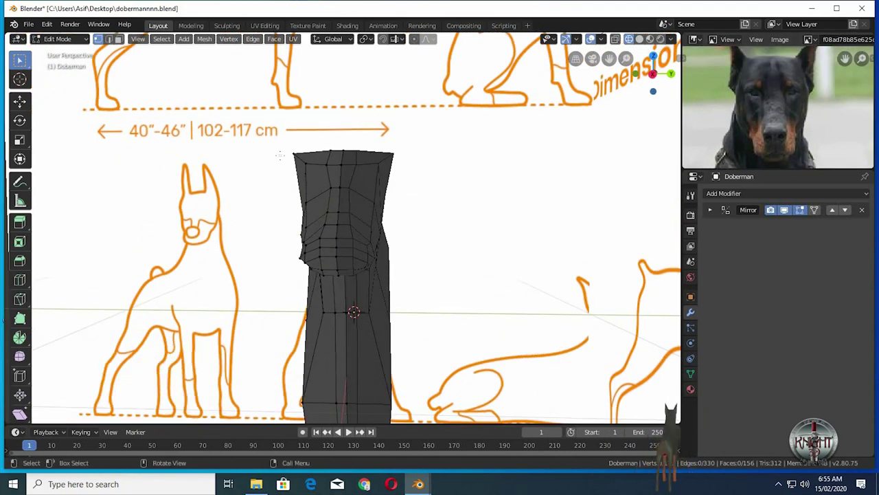
Step: Adjust the vertex at the top of the head, refining it in the Right Ortho side view
{"action": "left_click", "coordinate": [294, 156]}
{"action": "key", "text": "g"}
{"action": "left_click", "coordinate": [297, 162]}
{"action": "mouse_move", "coordinate": [370, 183]}
{"action": "middle_mouse_down"}
{"action": "mouse_move", "coordinate": [313, 176]}
{"action": "mouse_move", "coordinate": [329, 177]}
{"action": "middle_mouse_up"}
{"action": "key", "text": "KP_3"}
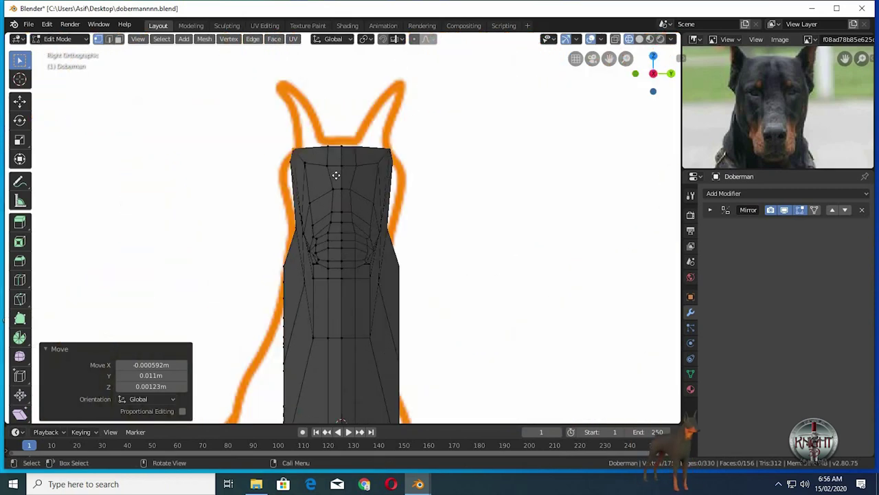
{"action": "key", "text": "g"}
{"action": "left_click", "coordinate": [331, 182]}
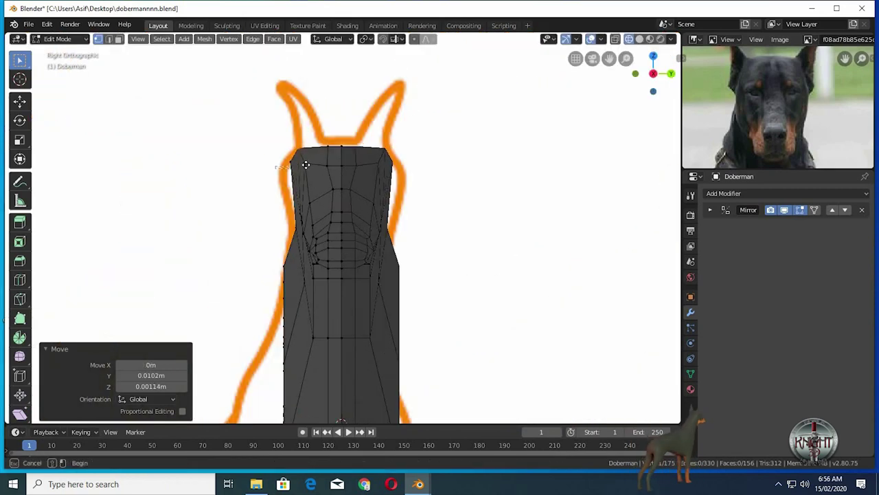
{"action": "key", "text": "g"}
{"action": "left_click", "coordinate": [308, 166]}
Step: Move a muzzle vertex into place through several small adjustments
{"action": "mouse_move", "coordinate": [353, 206]}
{"action": "middle_mouse_down"}
{"action": "mouse_move", "coordinate": [451, 212]}
{"action": "mouse_move", "coordinate": [371, 288]}
{"action": "mouse_move", "coordinate": [322, 304]}
{"action": "mouse_move", "coordinate": [322, 248]}
{"action": "middle_mouse_up"}
{"action": "left_click", "coordinate": [397, 258]}
{"action": "key", "text": "g"}
{"action": "left_click", "coordinate": [409, 278]}
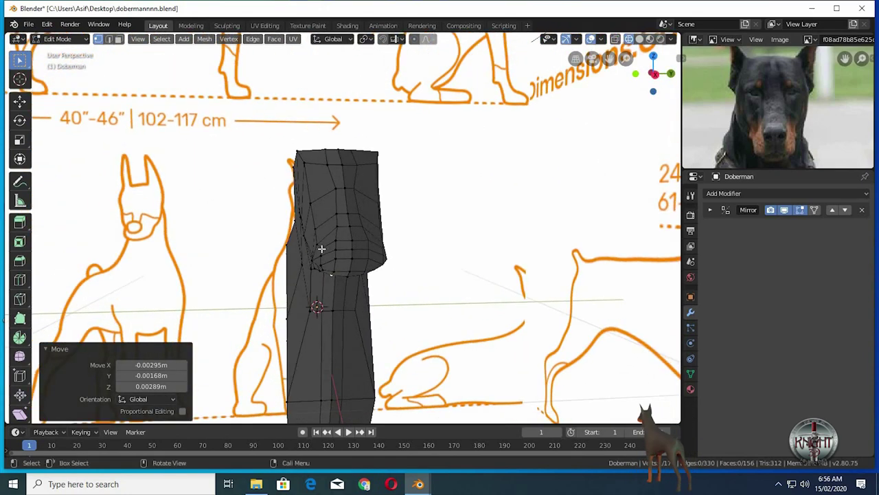
{"action": "key", "text": "g"}
{"action": "left_click", "coordinate": [323, 251]}
{"action": "key", "text": "g"}
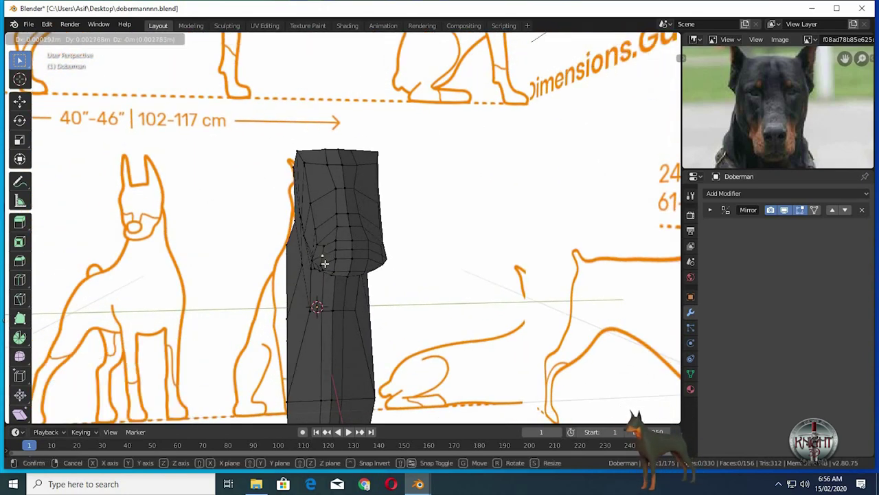
{"action": "left_click", "coordinate": [326, 265]}
{"action": "key", "text": "g"}
{"action": "left_click", "coordinate": [330, 265]}
Step: Select the strip of three faces along the top of the muzzle and adjust its height with two Z moves
{"action": "middle_click_drag", "start_coordinate": [329, 265], "coordinate": [137, 55]}
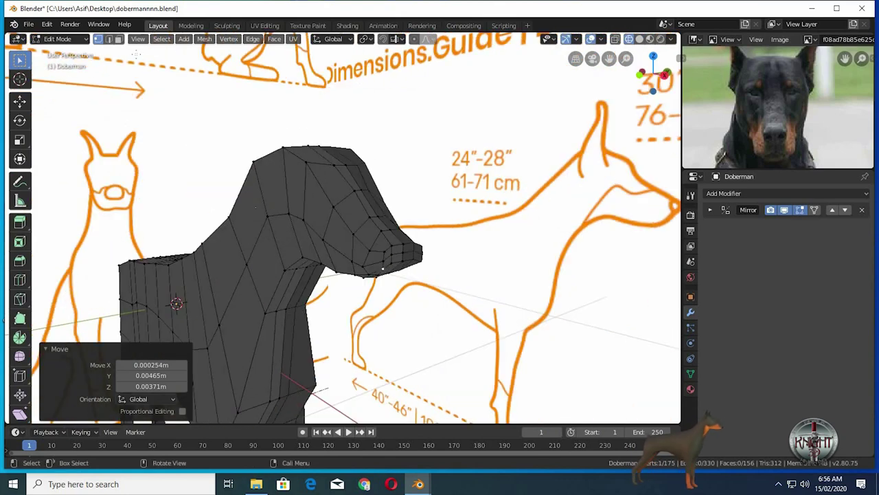
{"action": "middle_click_drag", "start_coordinate": [339, 224], "coordinate": [114, 17]}
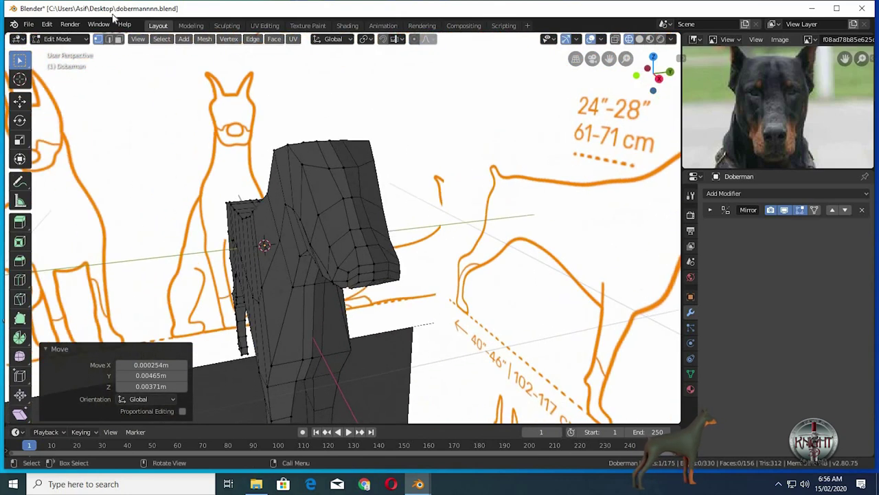
{"action": "left_click", "coordinate": [343, 187]}
{"action": "left_click", "coordinate": [350, 214], "text": "shift"}
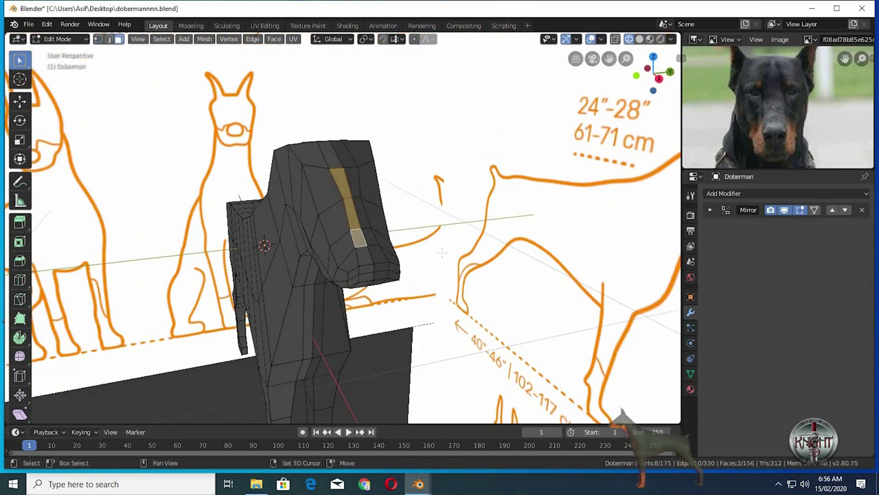
{"action": "left_click", "coordinate": [360, 241], "text": "shift"}
{"action": "middle_click_drag", "start_coordinate": [361, 241], "coordinate": [465, 245]}
{"action": "key", "text": "g"}
{"action": "key", "text": "z"}
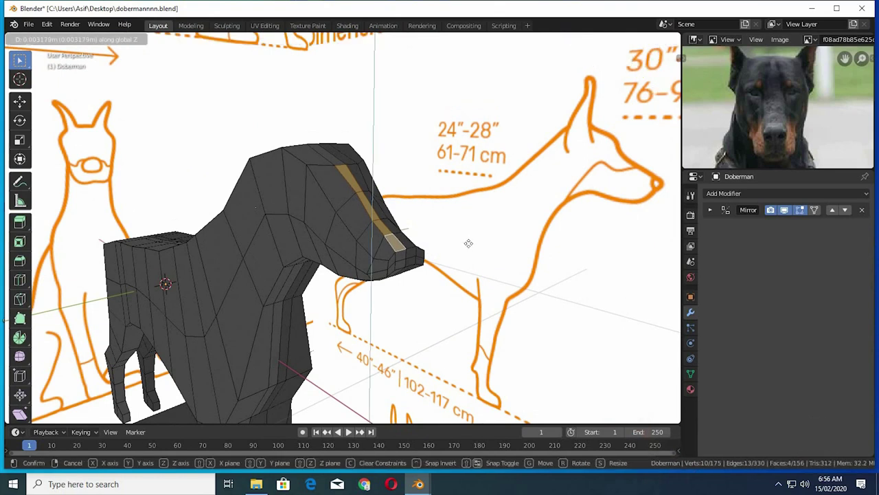
{"action": "left_click", "coordinate": [469, 243]}
{"action": "middle_click_drag", "start_coordinate": [470, 243], "coordinate": [511, 231]}
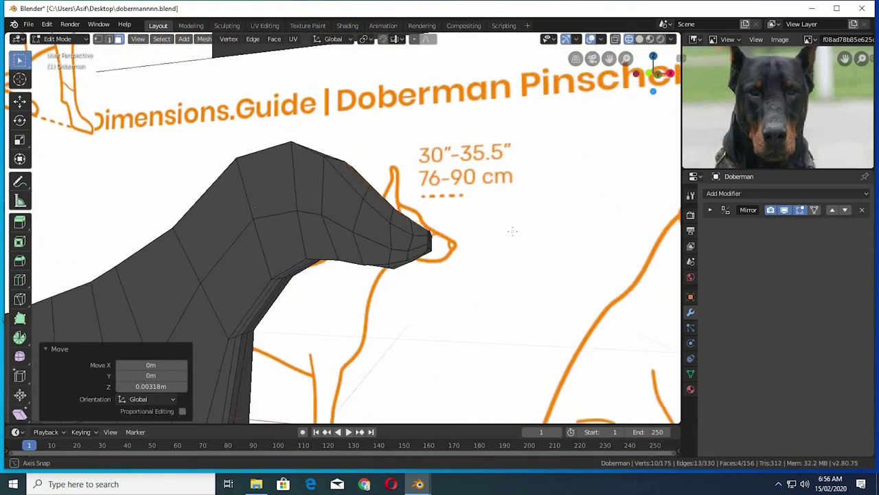
{"action": "key", "text": "g"}
{"action": "key", "text": "z"}
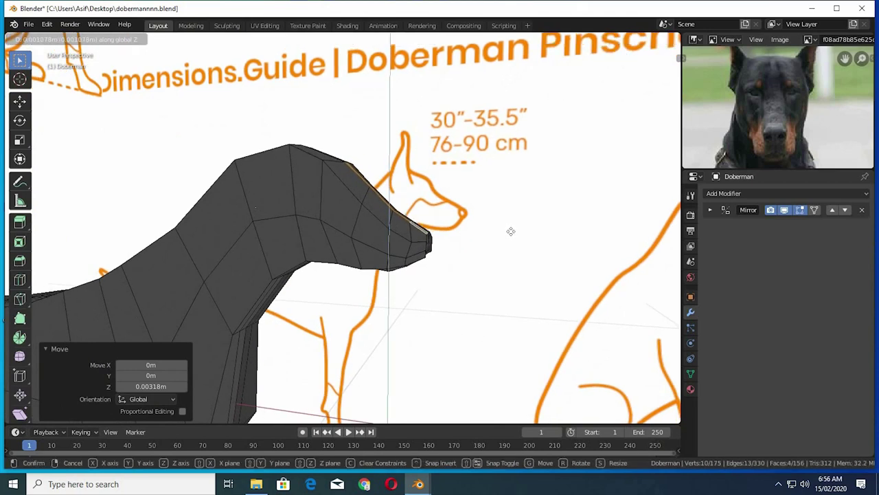
{"action": "left_click", "coordinate": [511, 231]}
Step: Shift the nose-tip face 0.00956 m along X to extend the snout forward
{"action": "middle_click_drag", "start_coordinate": [511, 231], "coordinate": [405, 253]}
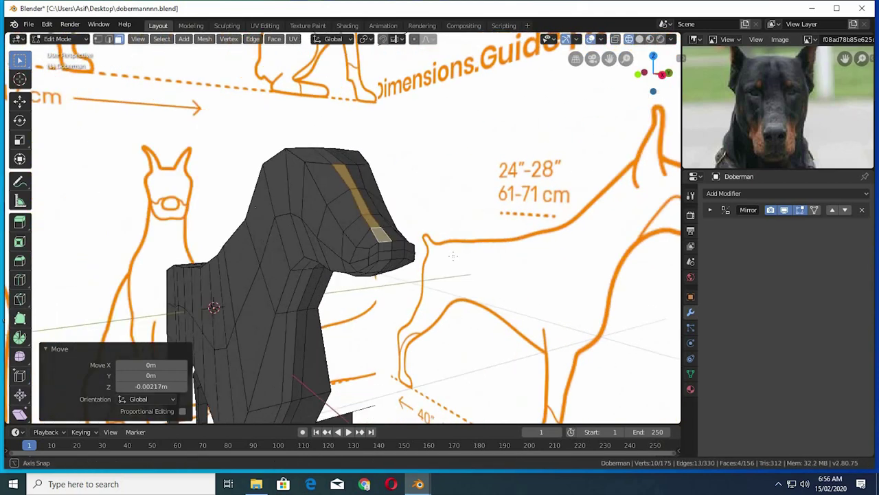
{"action": "left_click", "coordinate": [405, 254]}
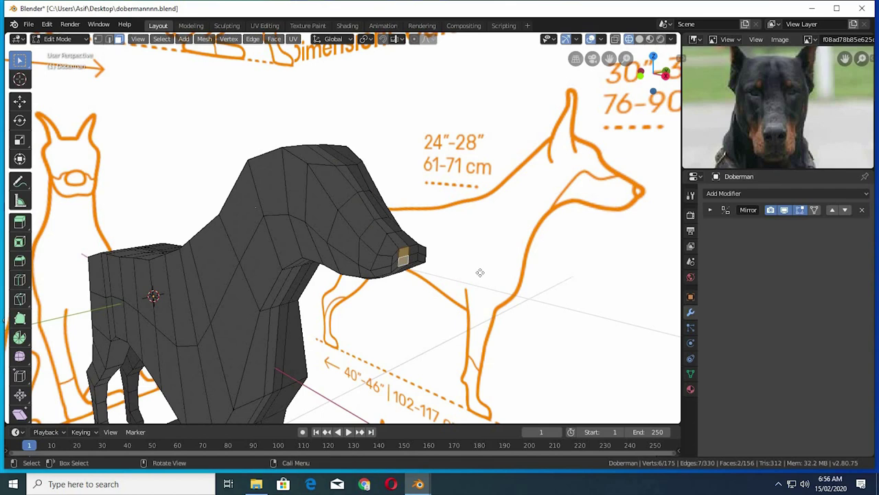
{"action": "key", "text": "g"}
{"action": "key", "text": "x"}
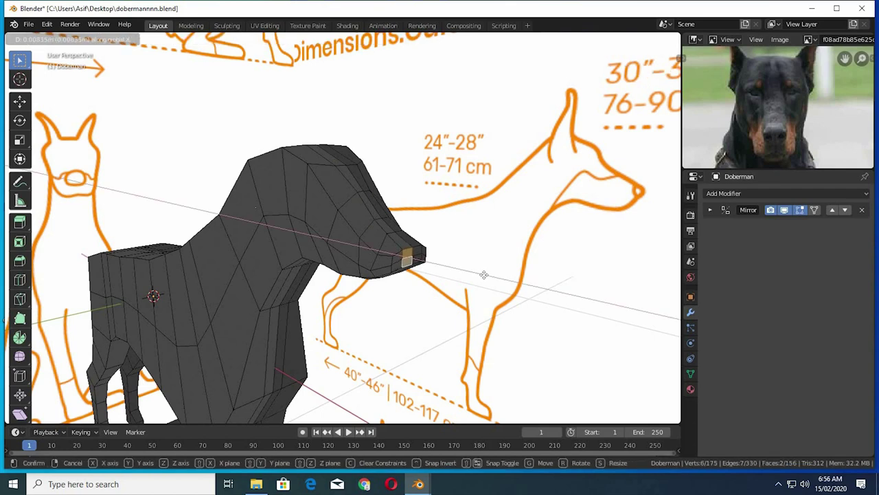
{"action": "left_click", "coordinate": [509, 268]}
{"action": "mouse_move", "coordinate": [509, 268]}
{"action": "middle_mouse_down"}
{"action": "mouse_move", "coordinate": [384, 327]}
{"action": "mouse_move", "coordinate": [322, 298]}
{"action": "middle_mouse_up"}
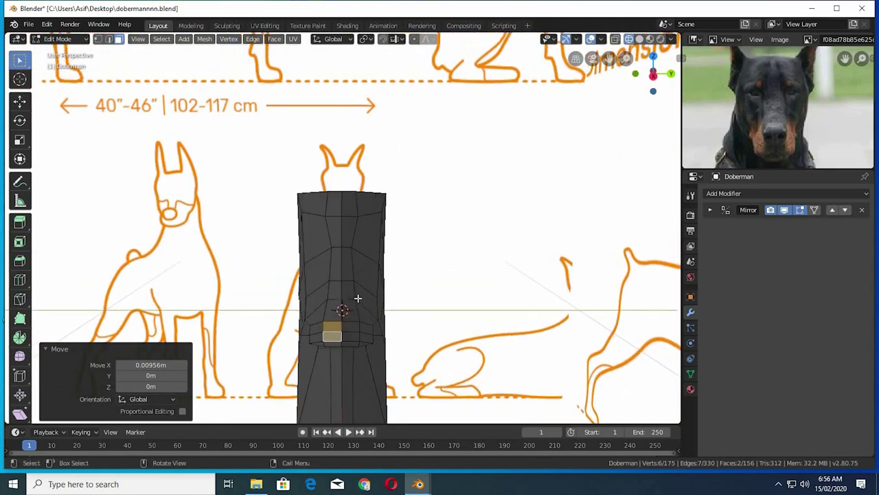
Step: In Right Ortho view, switch to Vertex select and move the top corner vertex of the head
{"action": "middle_click_drag", "start_coordinate": [322, 298], "coordinate": [307, 221]}
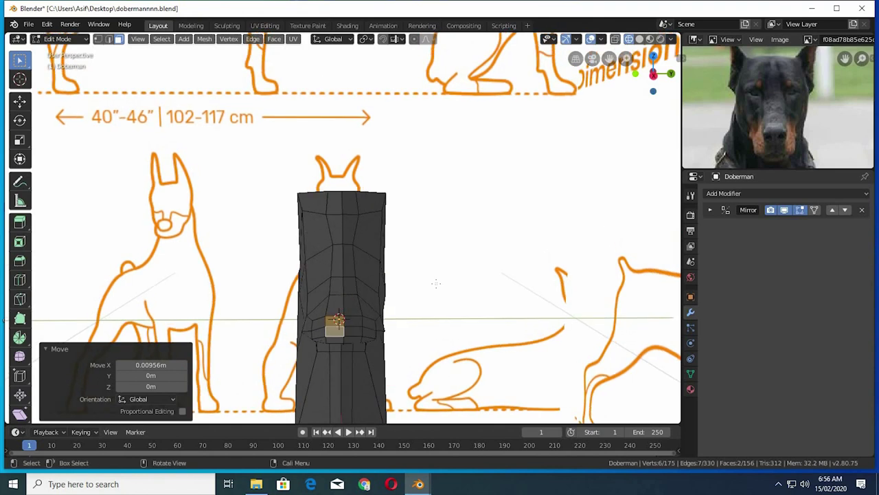
{"action": "key", "text": "KP_3"}
{"action": "left_click", "coordinate": [312, 203]}
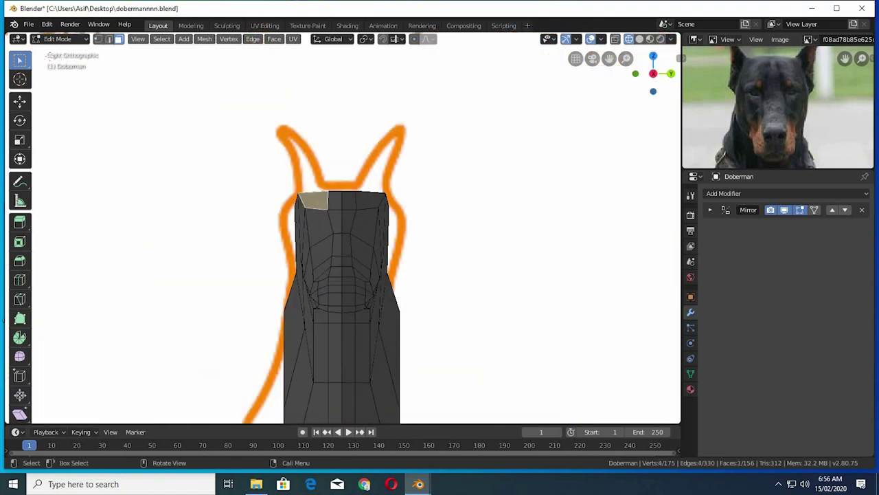
{"action": "left_click", "coordinate": [98, 39]}
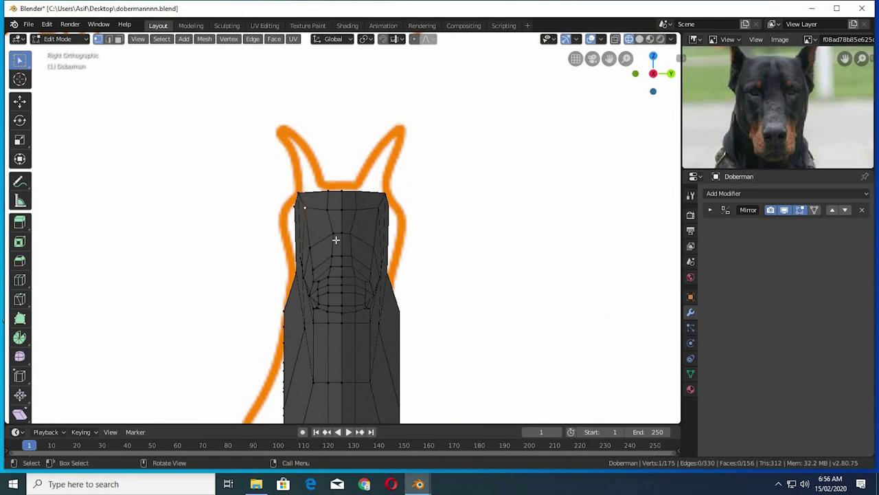
{"action": "key", "text": "g"}
{"action": "left_click", "coordinate": [314, 245]}
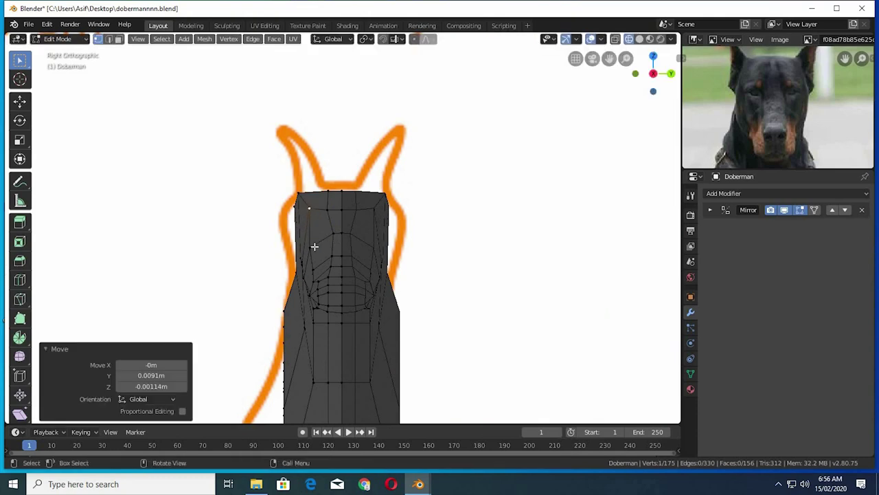
Step: Lower another head vertex in three successive moves toward the reference outline
{"action": "left_click", "coordinate": [310, 246]}
{"action": "key", "text": "g"}
{"action": "left_click", "coordinate": [312, 269]}
{"action": "key", "text": "g"}
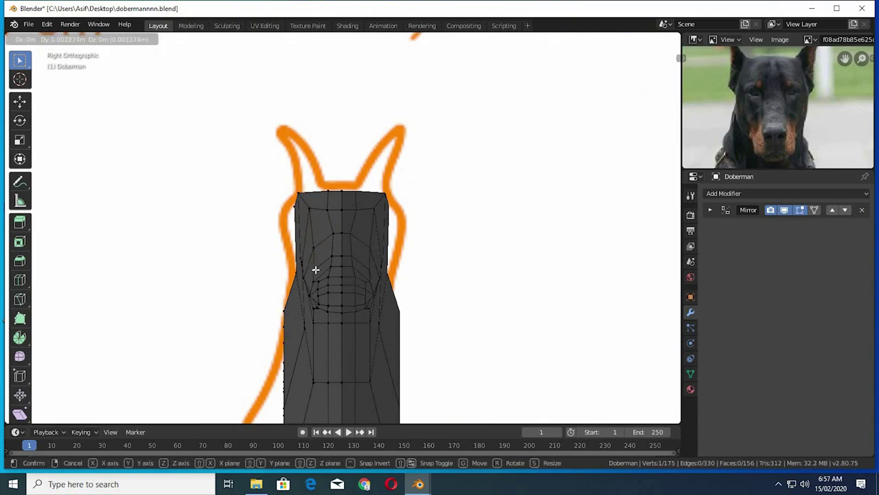
{"action": "left_click", "coordinate": [319, 284]}
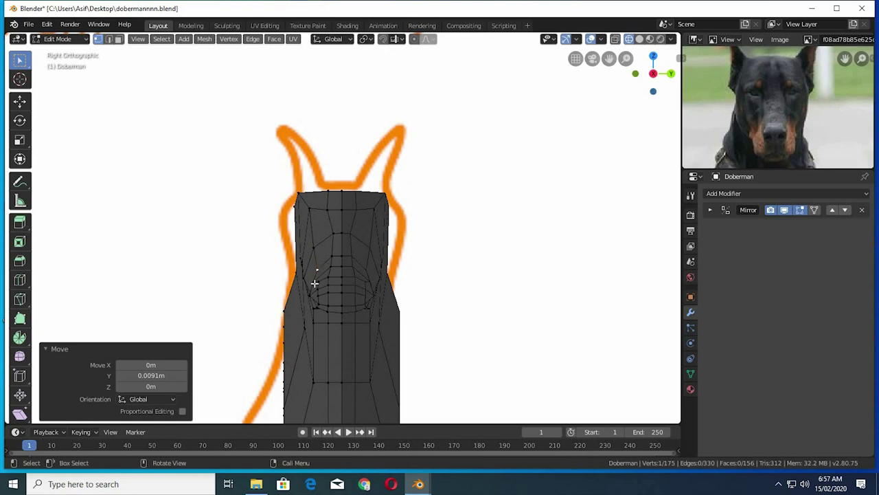
{"action": "key", "text": "g"}
{"action": "left_click", "coordinate": [343, 288]}
Step: Refine the jaw vertices to taper the snout, the last moved 0.00008/0.00191/0 m
{"action": "mouse_move", "coordinate": [343, 289]}
{"action": "middle_mouse_down"}
{"action": "mouse_move", "coordinate": [373, 304]}
{"action": "mouse_move", "coordinate": [344, 314]}
{"action": "middle_mouse_up"}
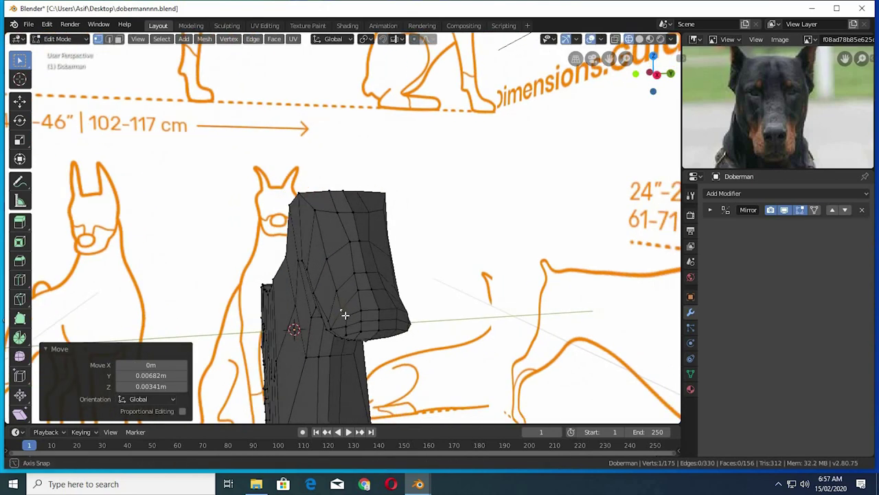
{"action": "key", "text": "g"}
{"action": "left_click", "coordinate": [345, 324]}
{"action": "key", "text": "g"}
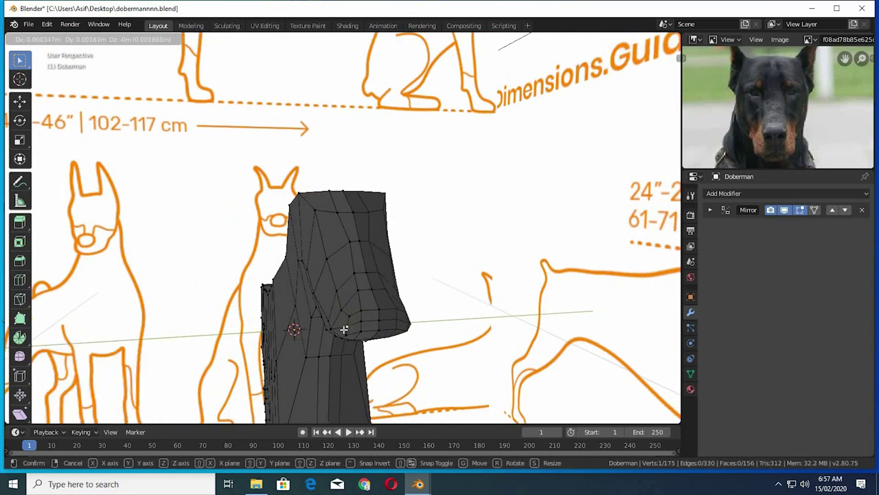
{"action": "left_click", "coordinate": [334, 329]}
{"action": "key", "text": "g"}
{"action": "left_click", "coordinate": [344, 327]}
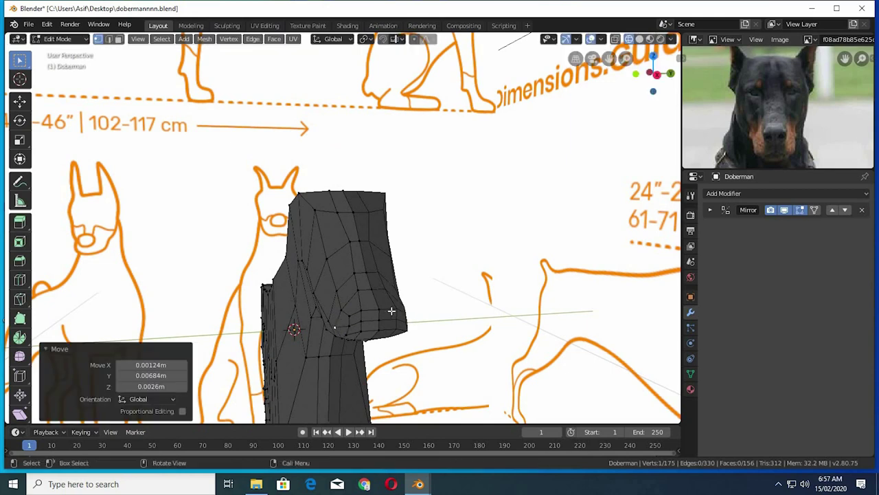
{"action": "mouse_move", "coordinate": [392, 310]}
{"action": "middle_mouse_down"}
{"action": "mouse_move", "coordinate": [412, 300]}
{"action": "mouse_move", "coordinate": [337, 300]}
{"action": "mouse_move", "coordinate": [301, 273]}
{"action": "mouse_move", "coordinate": [318, 239]}
{"action": "mouse_move", "coordinate": [295, 294]}
{"action": "mouse_move", "coordinate": [378, 298]}
{"action": "mouse_move", "coordinate": [369, 279]}
{"action": "mouse_move", "coordinate": [403, 267]}
{"action": "mouse_move", "coordinate": [333, 249]}
{"action": "mouse_move", "coordinate": [339, 288]}
{"action": "mouse_move", "coordinate": [100, 84]}
{"action": "middle_mouse_up"}
{"action": "key", "text": "g"}
{"action": "left_click", "coordinate": [308, 279]}
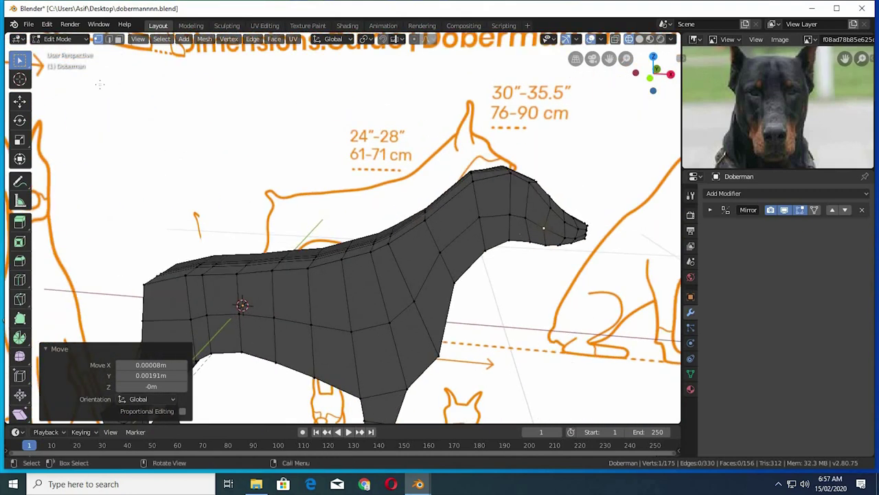
Step: Raise the edge path along the back ridge 0.00451 m along Z
{"action": "left_click", "coordinate": [174, 281]}
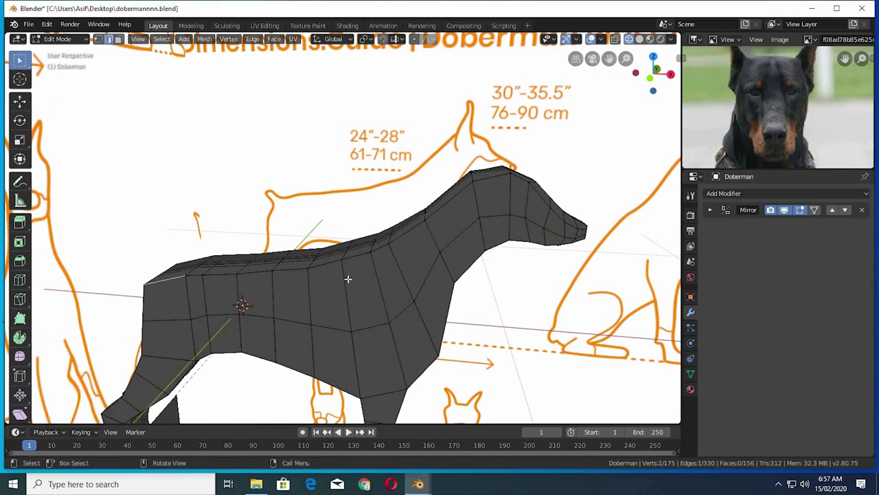
{"action": "left_click", "coordinate": [402, 240], "text": "ctrl"}
{"action": "middle_click_drag", "start_coordinate": [435, 277], "coordinate": [466, 266], "text": "shift"}
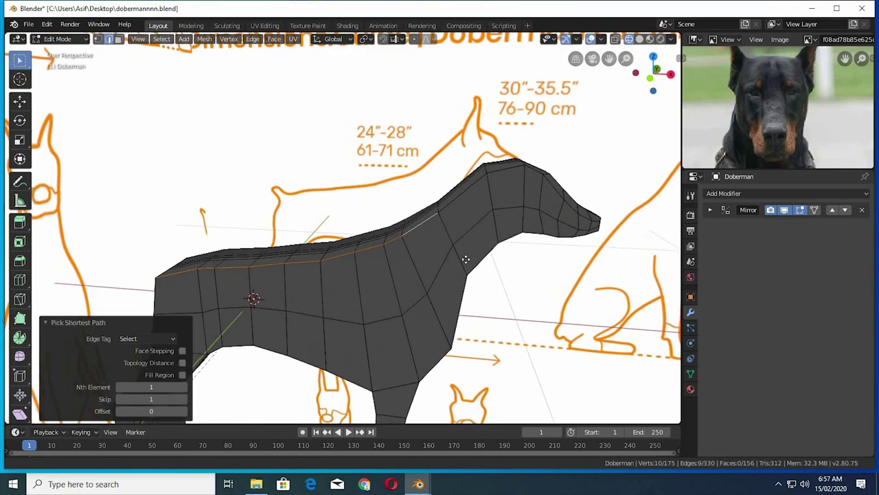
{"action": "key", "text": "g"}
{"action": "key", "text": "z"}
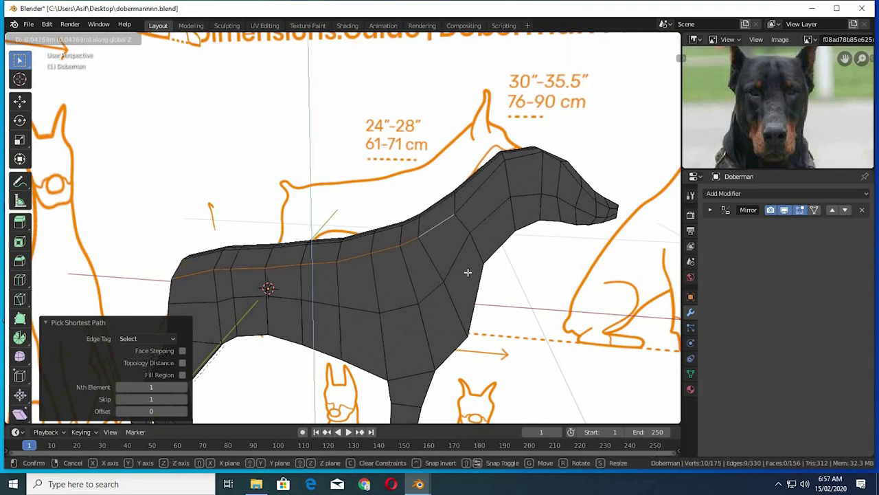
{"action": "left_click", "coordinate": [467, 272]}
Step: Select the faces along the top of the back and raise them along Z
{"action": "middle_click_drag", "start_coordinate": [454, 278], "coordinate": [233, 234]}
{"action": "mouse_move", "coordinate": [233, 261]}
{"action": "middle_mouse_down"}
{"action": "mouse_move", "coordinate": [206, 234]}
{"action": "mouse_move", "coordinate": [430, 165]}
{"action": "middle_mouse_up"}
{"action": "left_click", "coordinate": [118, 38]}
{"action": "left_click", "coordinate": [213, 198]}
{"action": "left_click", "coordinate": [446, 159], "text": "ctrl"}
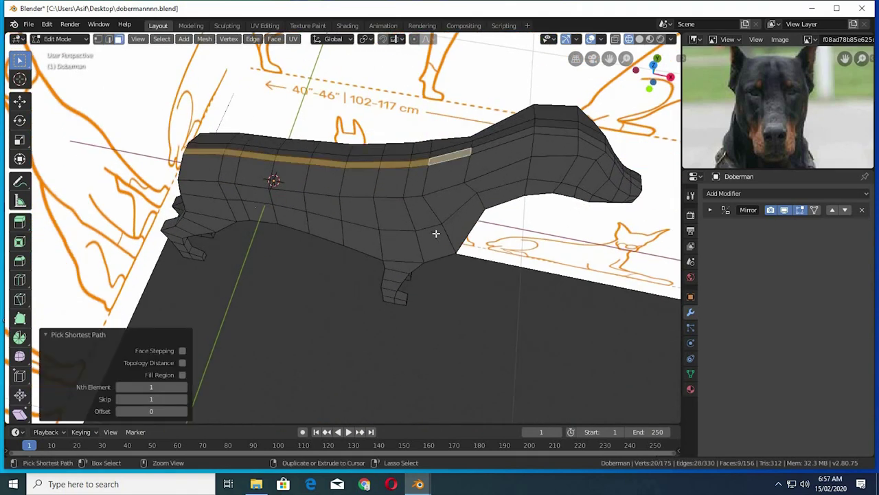
{"action": "middle_click_drag", "start_coordinate": [436, 218], "coordinate": [455, 273]}
{"action": "key", "text": "g"}
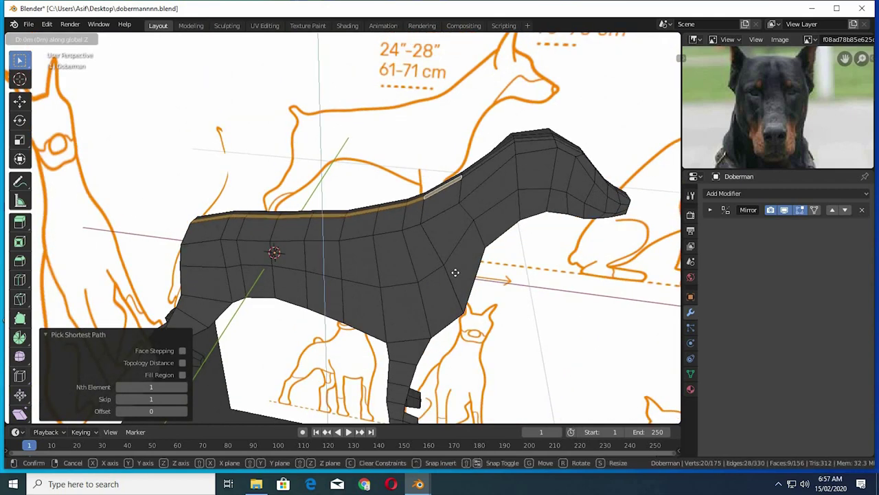
{"action": "key", "text": "z"}
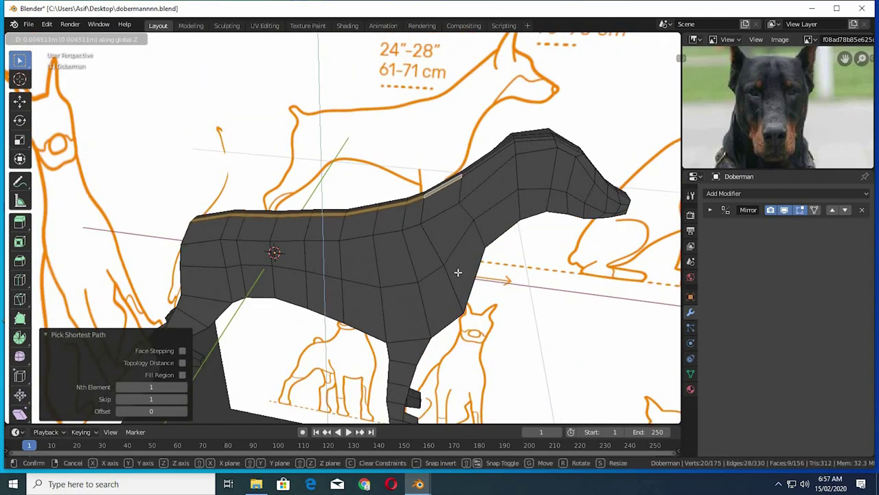
{"action": "left_click", "coordinate": [457, 272]}
{"action": "mouse_move", "coordinate": [457, 272]}
{"action": "middle_mouse_down"}
{"action": "mouse_move", "coordinate": [444, 225]}
{"action": "mouse_move", "coordinate": [355, 255]}
{"action": "mouse_move", "coordinate": [305, 191]}
{"action": "mouse_move", "coordinate": [308, 163]}
{"action": "middle_mouse_up"}
Step: Lift the belly edge loop 0.0338 m along Z
{"action": "left_click", "coordinate": [109, 39]}
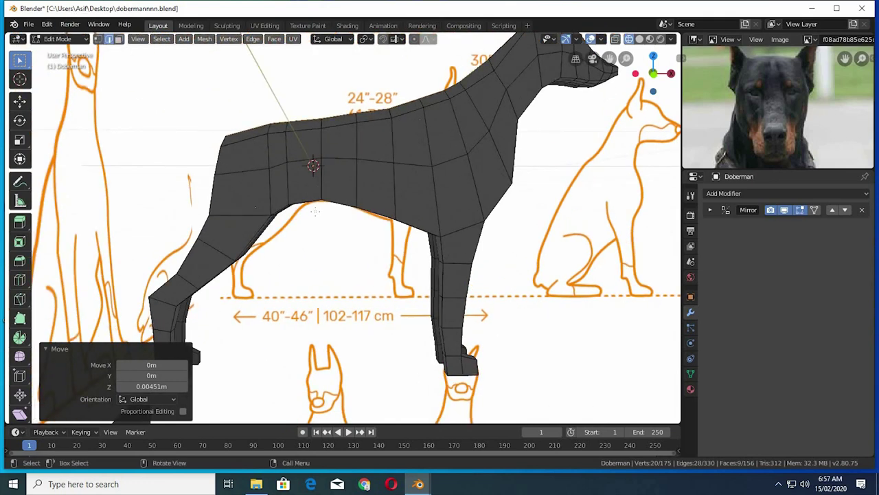
{"action": "left_click", "coordinate": [324, 226]}
{"action": "mouse_move", "coordinate": [325, 226]}
{"action": "middle_mouse_down"}
{"action": "mouse_move", "coordinate": [412, 233]}
{"action": "mouse_move", "coordinate": [435, 250]}
{"action": "middle_mouse_up"}
{"action": "left_click", "coordinate": [436, 250], "text": "ctrl"}
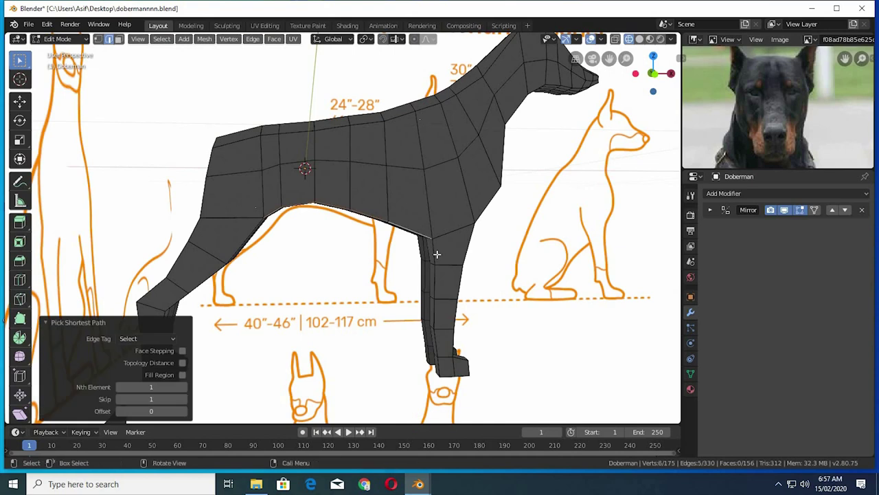
{"action": "key", "text": "g"}
{"action": "key", "text": "z"}
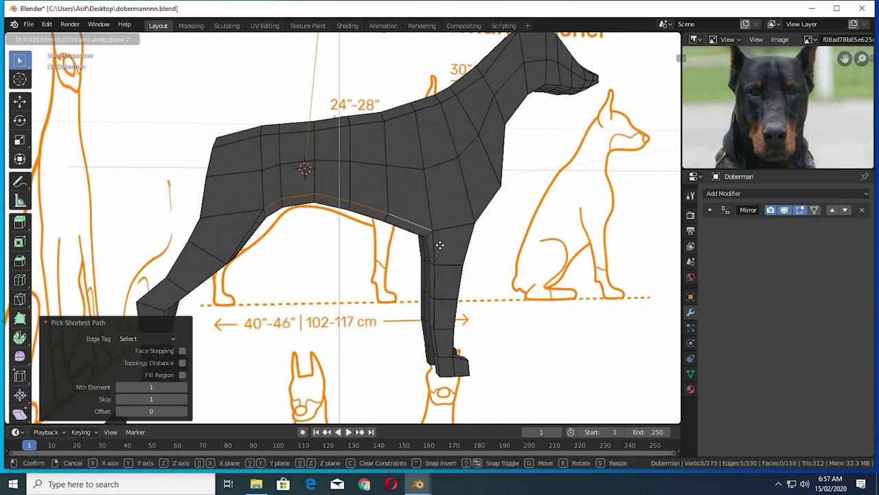
{"action": "left_click", "coordinate": [440, 244]}
{"action": "mouse_move", "coordinate": [422, 255]}
{"action": "middle_mouse_down"}
{"action": "mouse_move", "coordinate": [494, 218]}
{"action": "mouse_move", "coordinate": [392, 85]}
{"action": "middle_mouse_up"}
Step: Move an edge on the chest outline to fit the reference
{"action": "scroll", "coordinate": [392, 84], "scroll_direction": "up", "scroll_amount": 2}
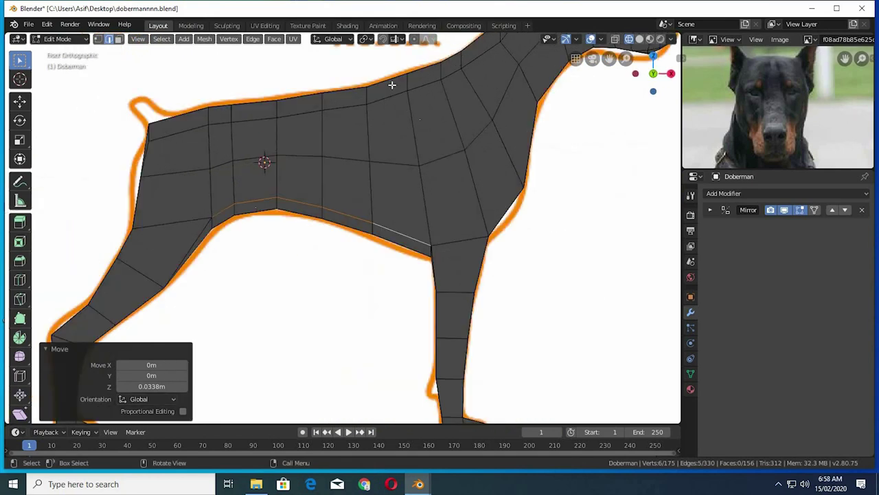
{"action": "left_click", "coordinate": [529, 165]}
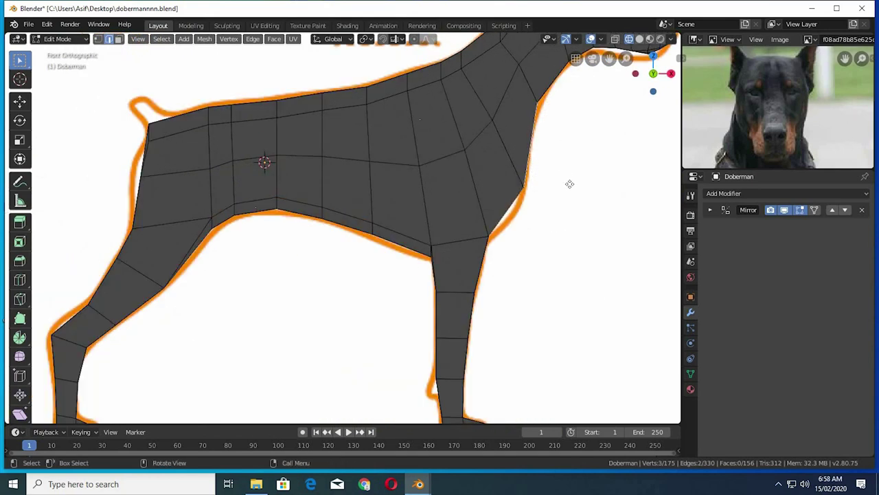
{"action": "key", "text": "g"}
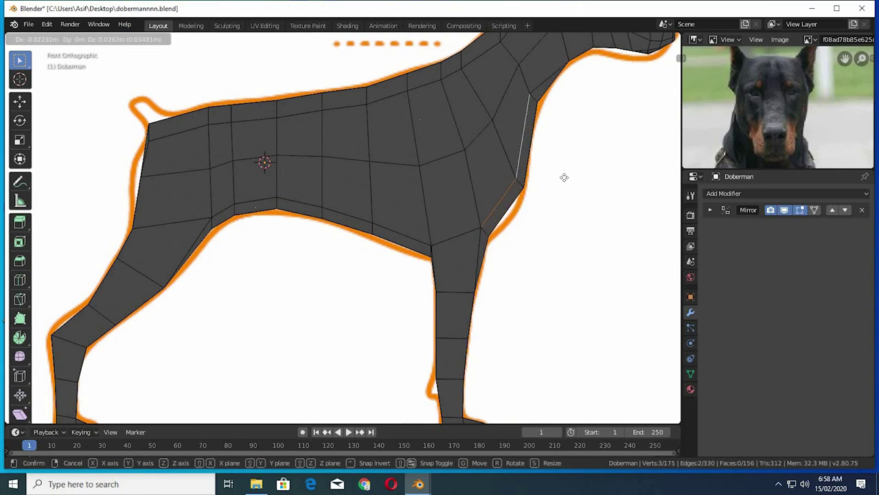
{"action": "left_click", "coordinate": [564, 177]}
Step: In Front Orthographic view, shift the rump edge 0.00982 m along X, then orbit to check
{"action": "scroll", "coordinate": [400, 218], "scroll_direction": "down", "scroll_amount": 4}
{"action": "scroll", "coordinate": [400, 219], "scroll_direction": "down", "scroll_amount": 1}
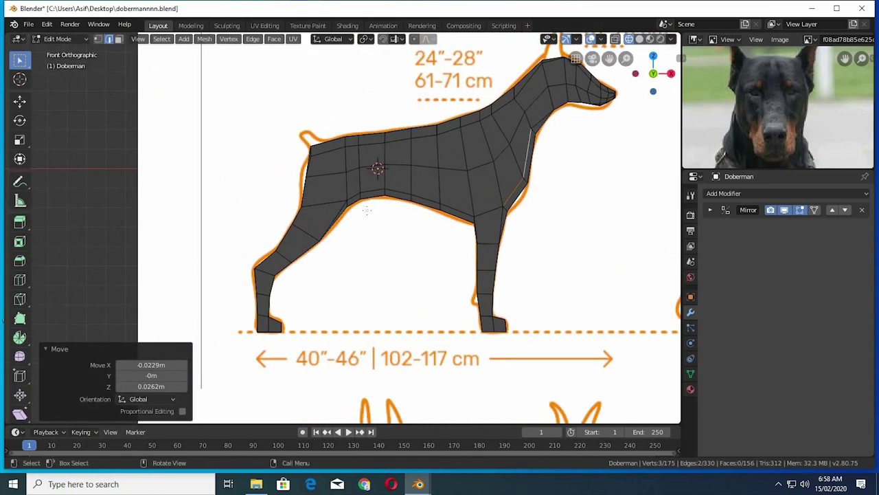
{"action": "scroll", "coordinate": [326, 131], "scroll_direction": "up", "scroll_amount": 3}
{"action": "scroll", "coordinate": [343, 158], "scroll_direction": "up", "scroll_amount": 2}
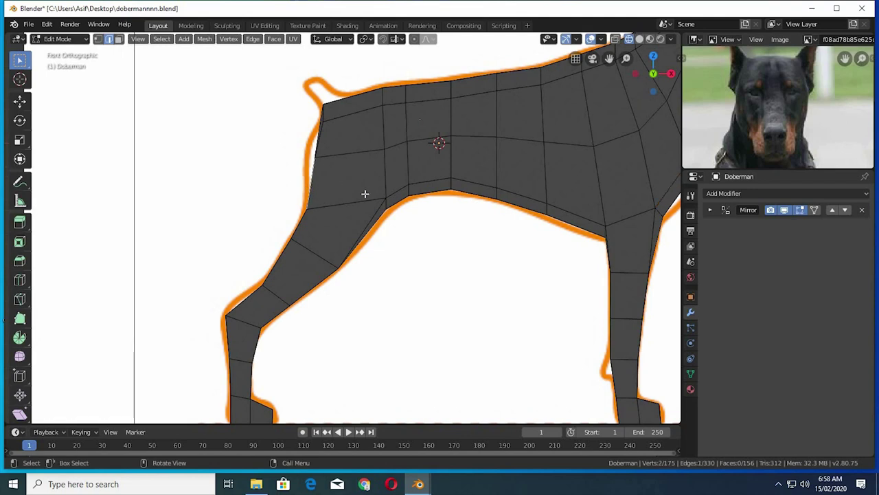
{"action": "middle_click_drag", "start_coordinate": [365, 193], "coordinate": [336, 189]}
{"action": "scroll", "coordinate": [316, 141], "scroll_direction": "down", "scroll_amount": 5}
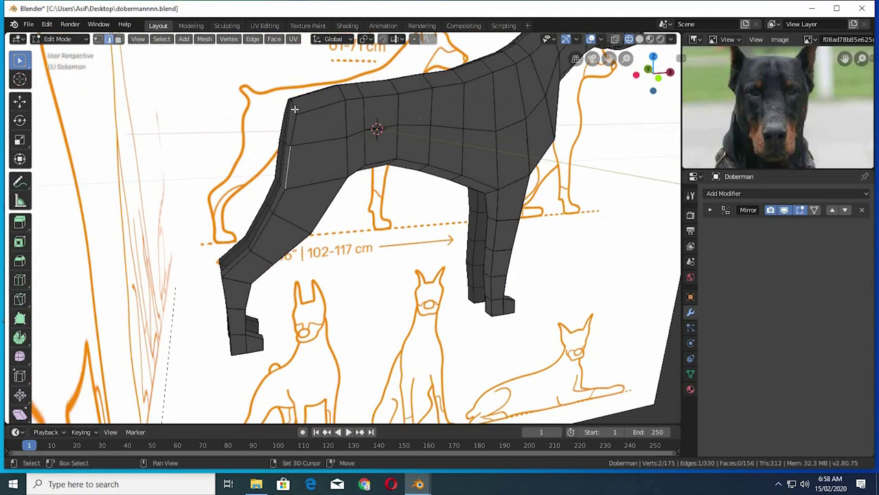
{"action": "key", "text": "KP_1"}
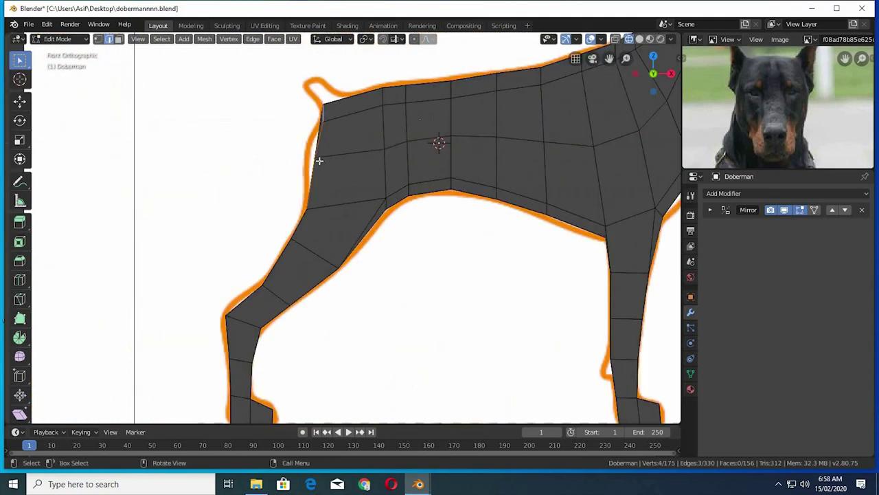
{"action": "key", "text": "g"}
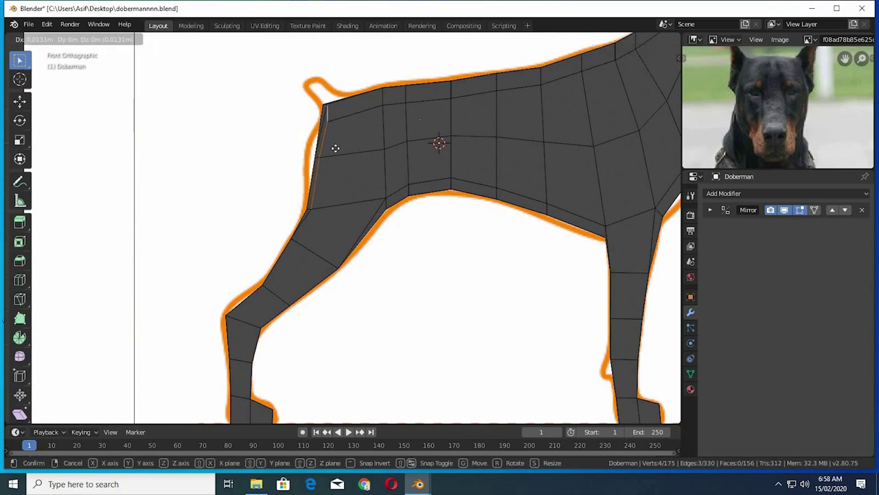
{"action": "left_click", "coordinate": [337, 160]}
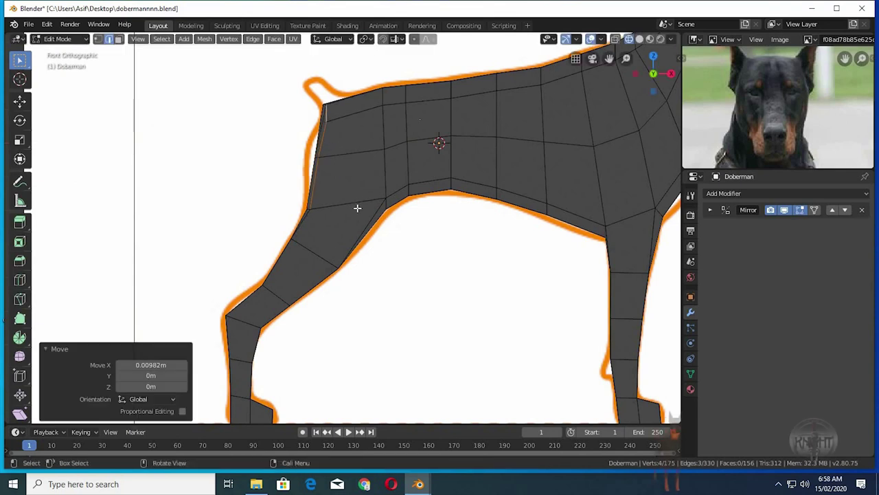
{"action": "scroll", "coordinate": [335, 227], "scroll_direction": "down", "scroll_amount": 1, "text": "shift"}
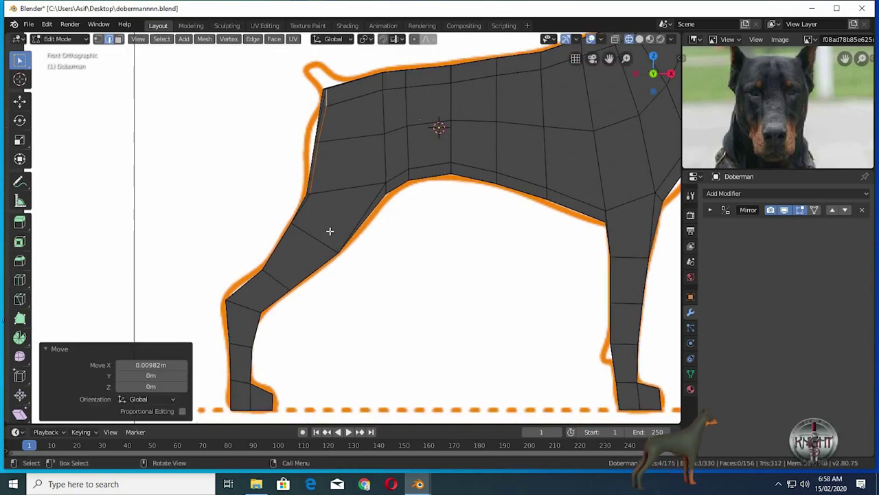
{"action": "scroll", "coordinate": [330, 231], "scroll_direction": "down", "scroll_amount": 2}
{"action": "mouse_move", "coordinate": [330, 230]}
{"action": "middle_mouse_down"}
{"action": "mouse_move", "coordinate": [353, 213]}
{"action": "mouse_move", "coordinate": [391, 221]}
{"action": "mouse_move", "coordinate": [321, 308]}
{"action": "mouse_move", "coordinate": [347, 284]}
{"action": "middle_mouse_up"}
{"action": "scroll", "coordinate": [358, 261], "scroll_direction": "up", "scroll_amount": 2}
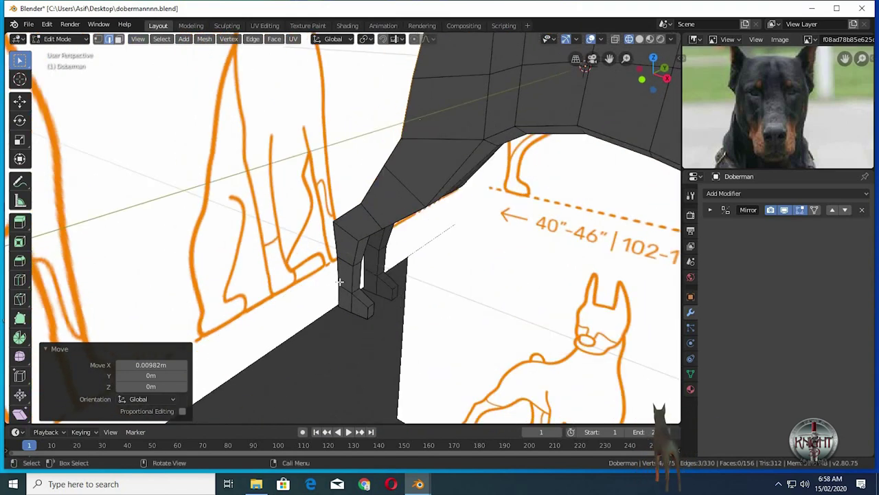
Step: Scale a foot's bottom face wider along Y
{"action": "left_click", "coordinate": [372, 309]}
{"action": "left_click", "coordinate": [371, 310]}
{"action": "key", "text": "s"}
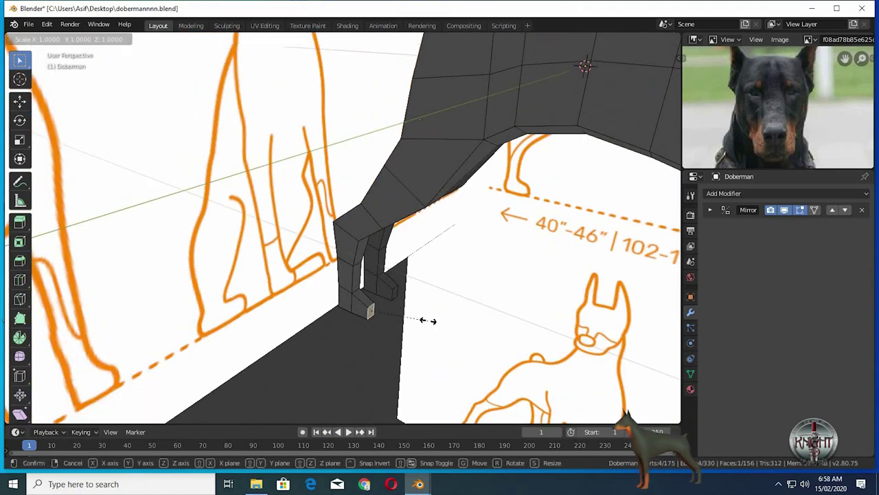
{"action": "key", "text": "y"}
{"action": "left_click", "coordinate": [483, 335]}
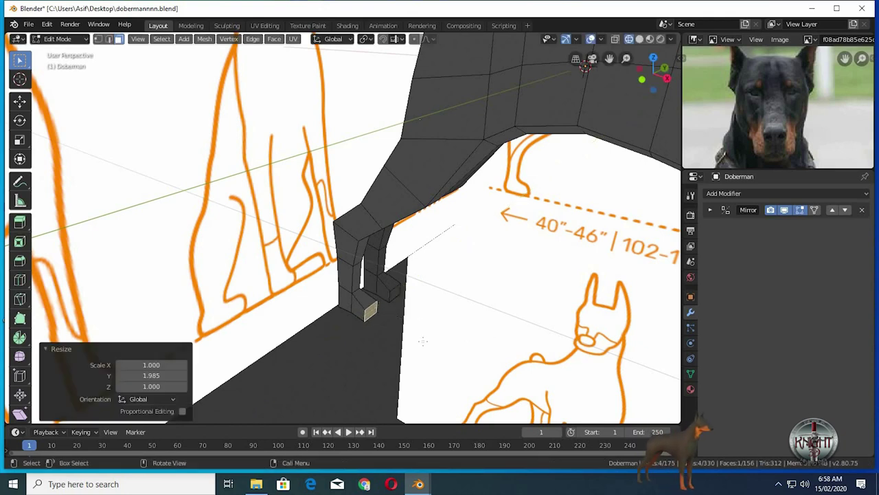
{"action": "mouse_move", "coordinate": [482, 335]}
{"action": "middle_mouse_down"}
{"action": "mouse_move", "coordinate": [425, 336]}
{"action": "mouse_move", "coordinate": [455, 348]}
{"action": "mouse_move", "coordinate": [451, 337]}
{"action": "mouse_move", "coordinate": [476, 406]}
{"action": "middle_mouse_up"}
Step: Move the neighbouring side face of the foot along Y
{"action": "left_click", "coordinate": [482, 370]}
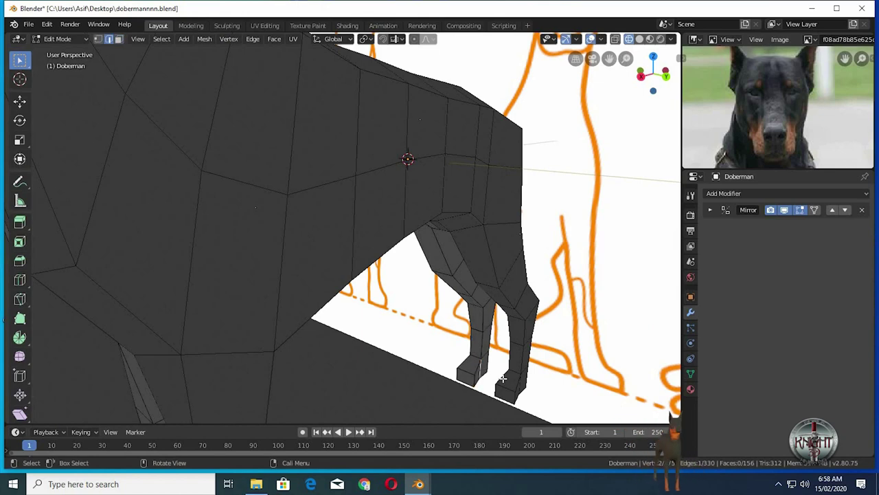
{"action": "key", "text": "g"}
{"action": "key", "text": "y"}
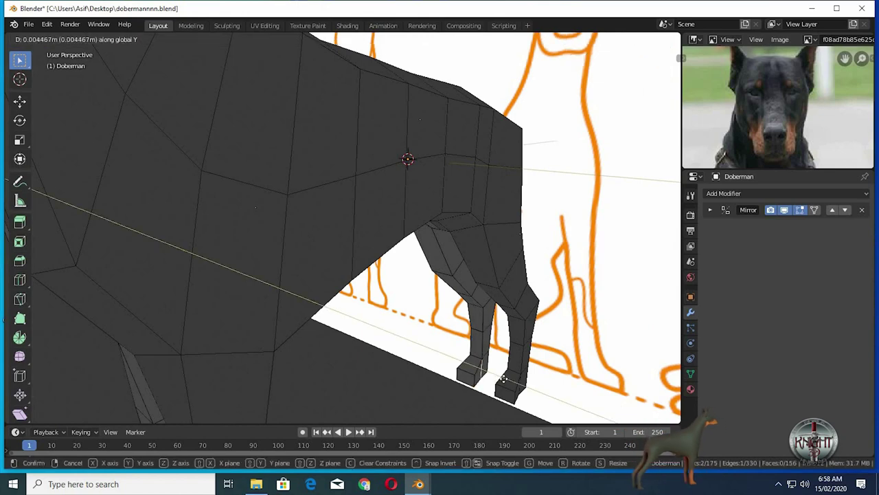
{"action": "left_click", "coordinate": [503, 378]}
{"action": "scroll", "coordinate": [503, 379], "scroll_direction": "down", "scroll_amount": 2}
{"action": "mouse_move", "coordinate": [503, 379]}
{"action": "middle_mouse_down"}
{"action": "mouse_move", "coordinate": [529, 379]}
{"action": "mouse_move", "coordinate": [494, 380]}
{"action": "middle_mouse_up"}
{"action": "scroll", "coordinate": [529, 379], "scroll_direction": "down", "scroll_amount": 5}
{"action": "scroll", "coordinate": [494, 379], "scroll_direction": "up", "scroll_amount": 3}
{"action": "scroll", "coordinate": [481, 357], "scroll_direction": "up", "scroll_amount": 1}
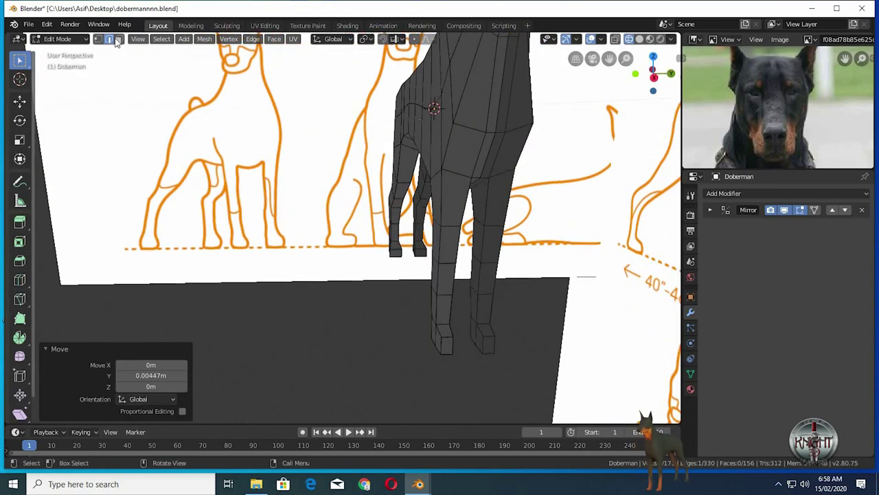
Step: Widen the front foot's face along Y
{"action": "left_click", "coordinate": [448, 346]}
{"action": "key", "text": "s"}
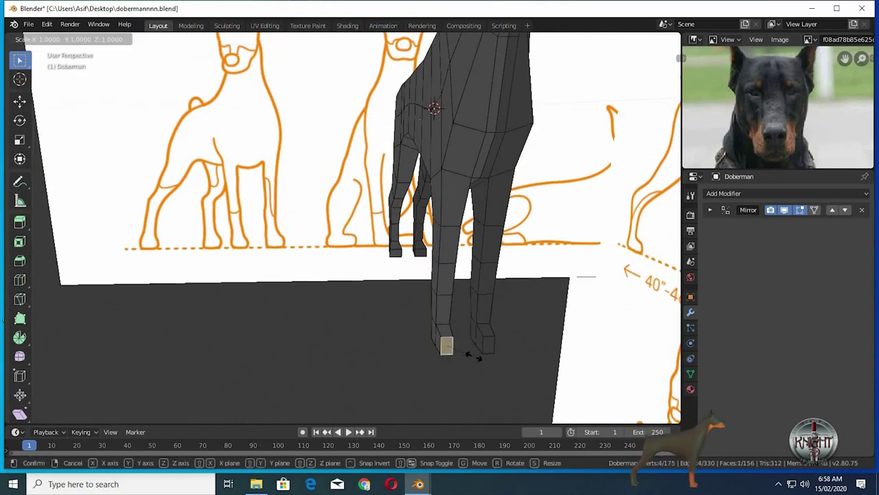
{"action": "key", "text": "y"}
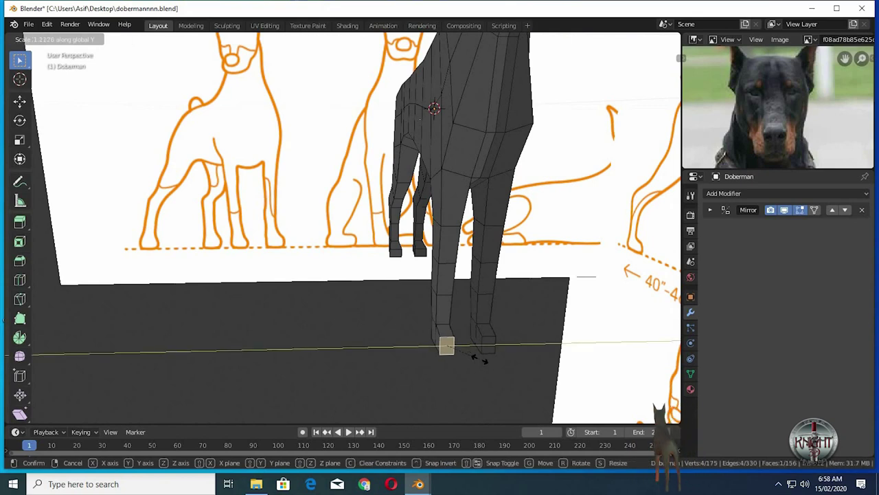
{"action": "left_click", "coordinate": [481, 358]}
{"action": "middle_click_drag", "start_coordinate": [481, 359], "coordinate": [449, 361]}
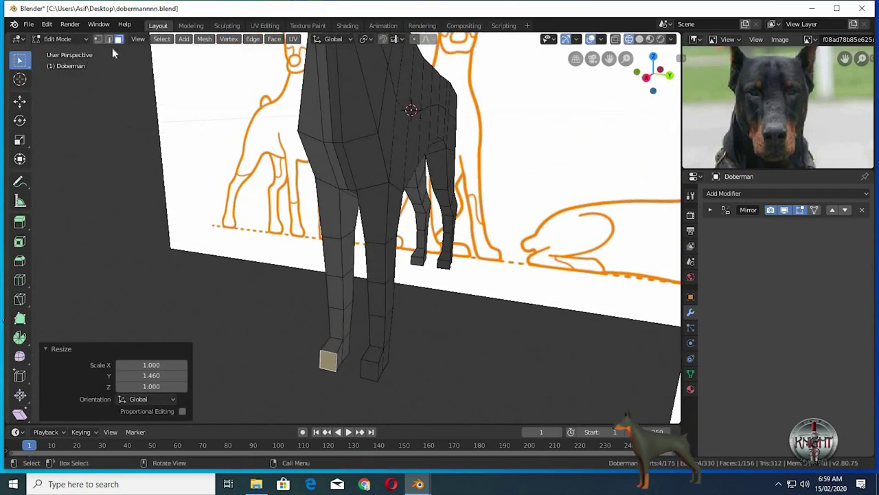
Step: In edge mode, shift a foot edge along Y by 0.00157 m, then 0.000368 m
{"action": "key", "text": "2"}
{"action": "left_click", "coordinate": [381, 359]}
{"action": "key", "text": "g"}
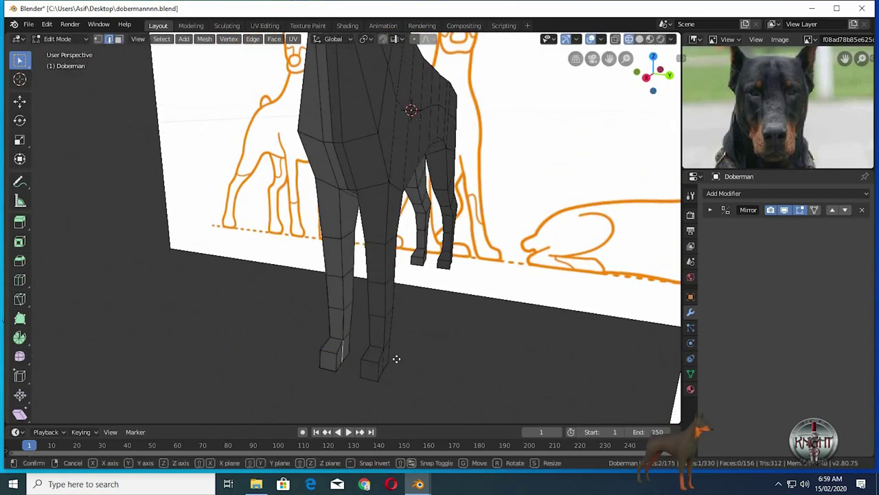
{"action": "key", "text": "y"}
{"action": "left_click", "coordinate": [397, 359]}
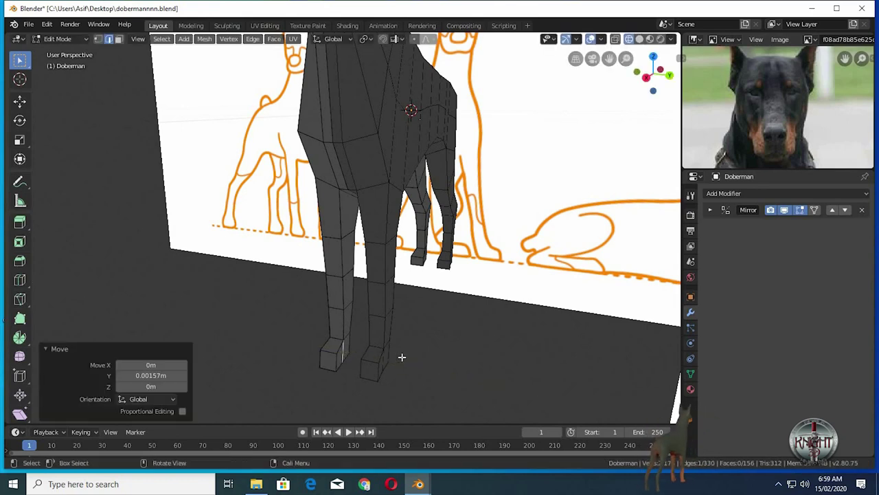
{"action": "mouse_move", "coordinate": [403, 359]}
{"action": "middle_mouse_down"}
{"action": "mouse_move", "coordinate": [432, 339]}
{"action": "mouse_move", "coordinate": [503, 358]}
{"action": "mouse_move", "coordinate": [454, 261]}
{"action": "middle_mouse_up"}
{"action": "key", "text": "g"}
{"action": "key", "text": "y"}
{"action": "left_click", "coordinate": [431, 358]}
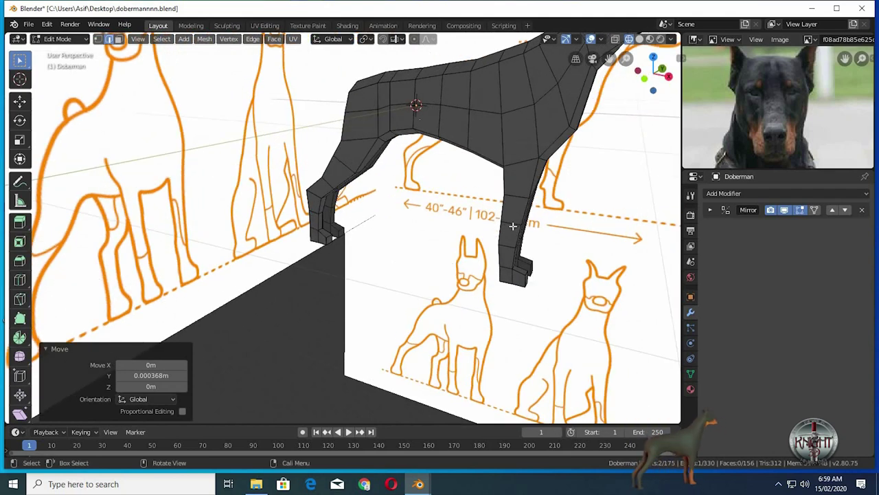
Step: In Front view with X-ray on, box-select all faces of the back leg
{"action": "key", "text": "KP_1"}
{"action": "middle_click_drag", "start_coordinate": [426, 181], "coordinate": [395, 214], "text": "shift"}
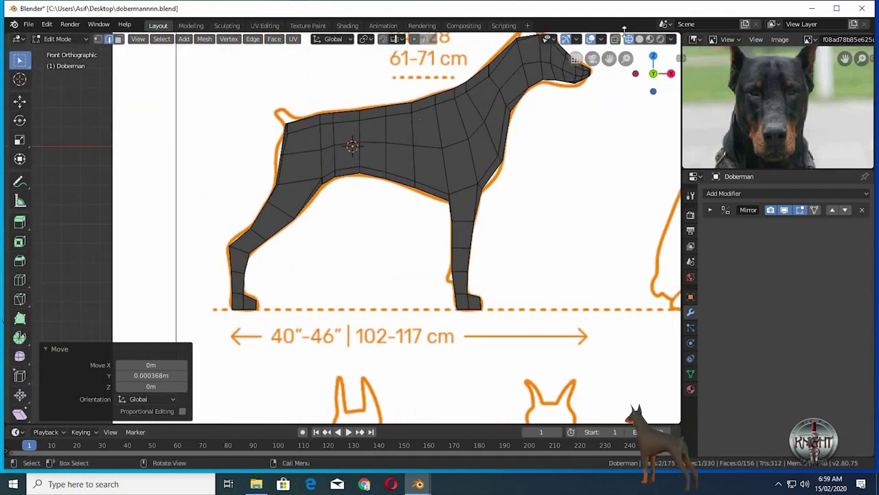
{"action": "left_click", "coordinate": [616, 40]}
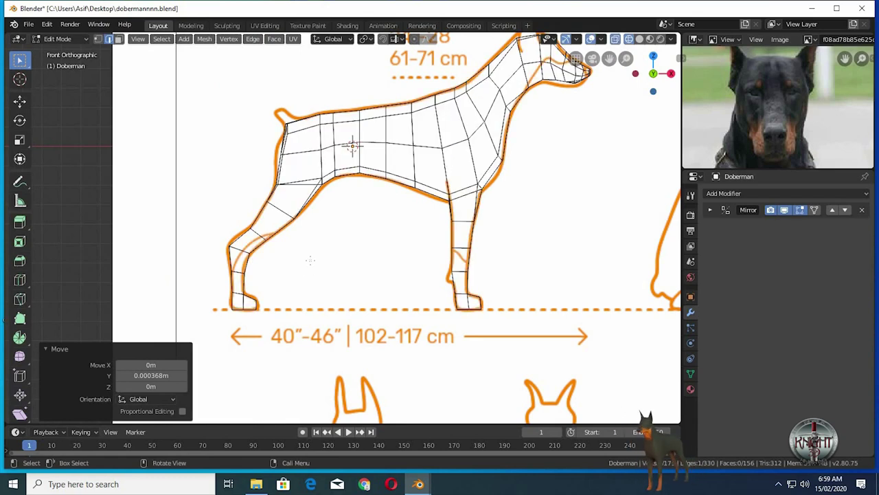
{"action": "middle_click_drag", "start_coordinate": [325, 260], "coordinate": [342, 225], "text": "shift"}
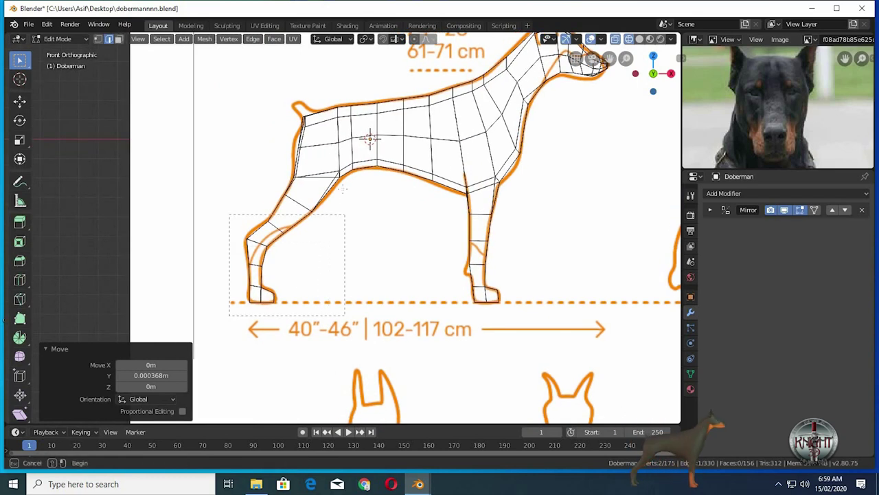
{"action": "left_click_drag", "start_coordinate": [345, 215], "coordinate": [341, 169]}
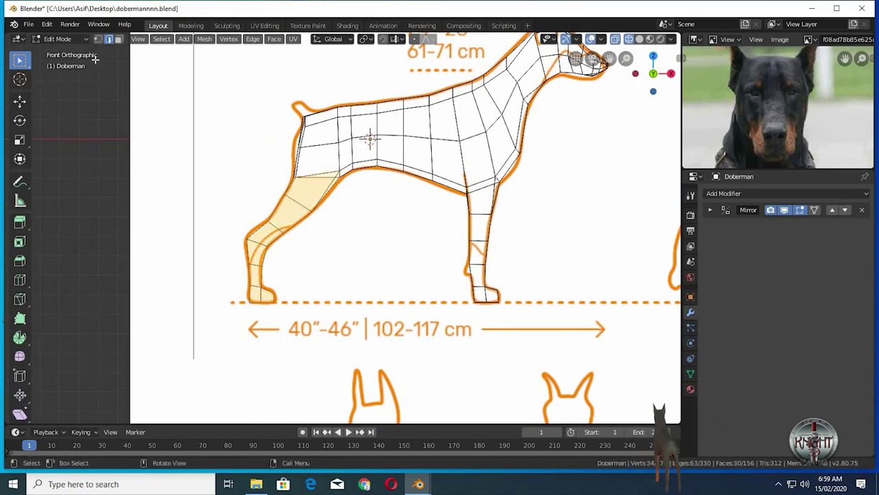
Step: In Right view, shift the selected hind leg -0.0139 m along Y
{"action": "left_click", "coordinate": [118, 39]}
{"action": "mouse_move", "coordinate": [364, 246]}
{"action": "middle_mouse_down"}
{"action": "mouse_move", "coordinate": [261, 231]}
{"action": "mouse_move", "coordinate": [605, 57]}
{"action": "middle_mouse_up"}
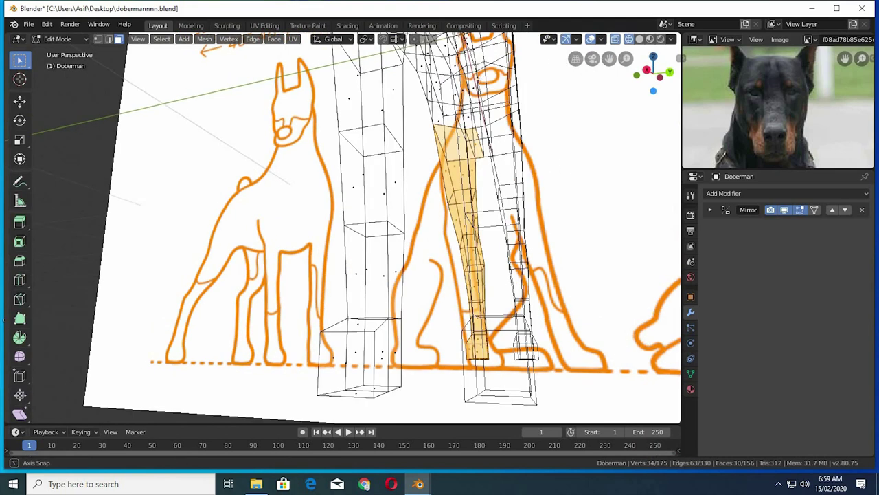
{"action": "left_click", "coordinate": [614, 40]}
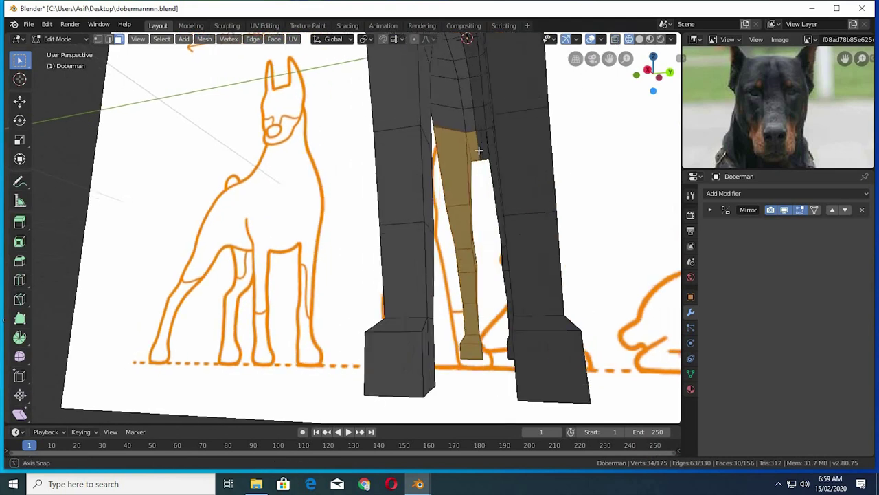
{"action": "middle_click_drag", "start_coordinate": [481, 187], "coordinate": [467, 185], "text": "shift"}
{"action": "middle_click_drag", "start_coordinate": [503, 210], "coordinate": [512, 221]}
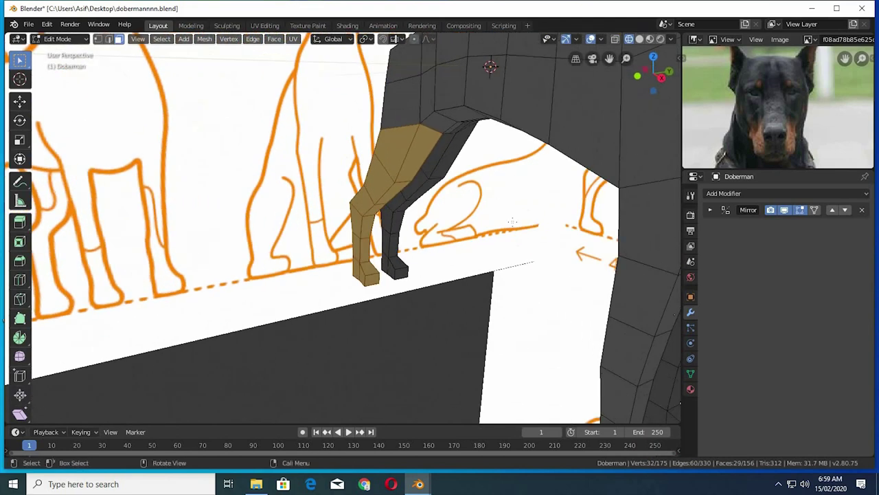
{"action": "key", "text": "KP_3"}
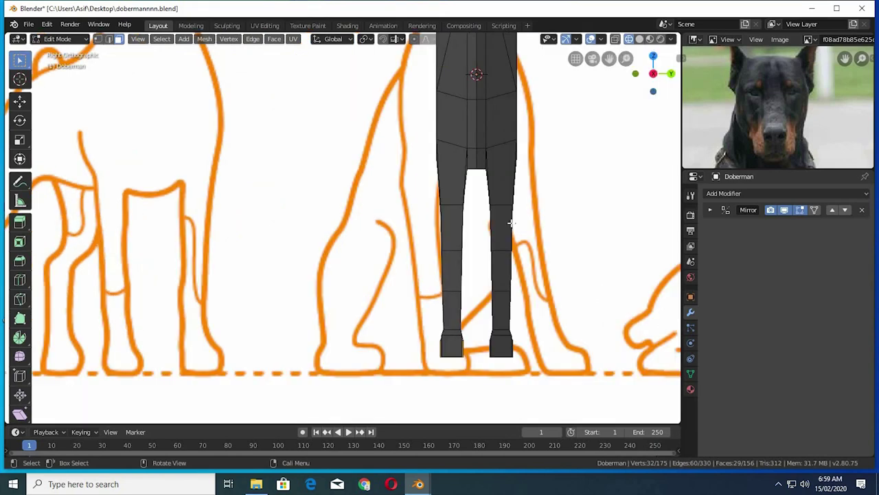
{"action": "key", "text": "g"}
{"action": "key", "text": "y"}
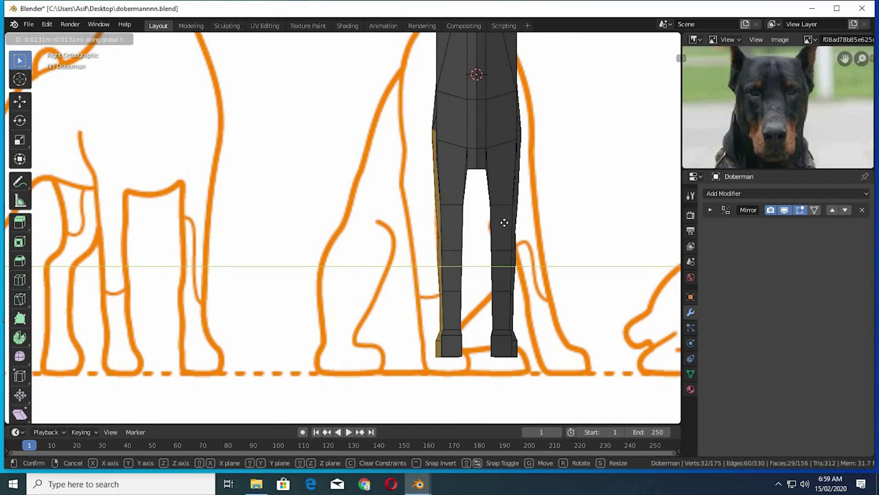
{"action": "left_click", "coordinate": [504, 222]}
{"action": "middle_click_drag", "start_coordinate": [504, 222], "coordinate": [540, 230]}
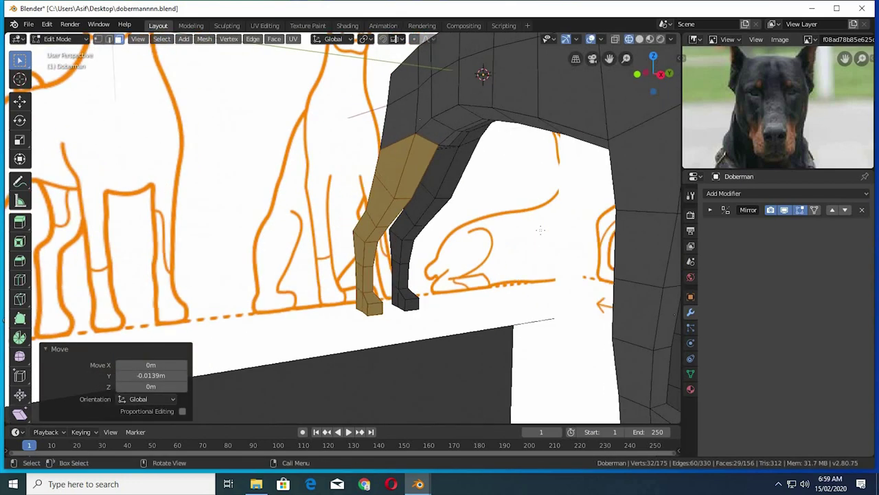
Step: In Front view with X-ray on, box-select the front leg's faces
{"action": "key", "text": "KP_1"}
{"action": "scroll", "coordinate": [576, 238], "scroll_direction": "down", "scroll_amount": 3}
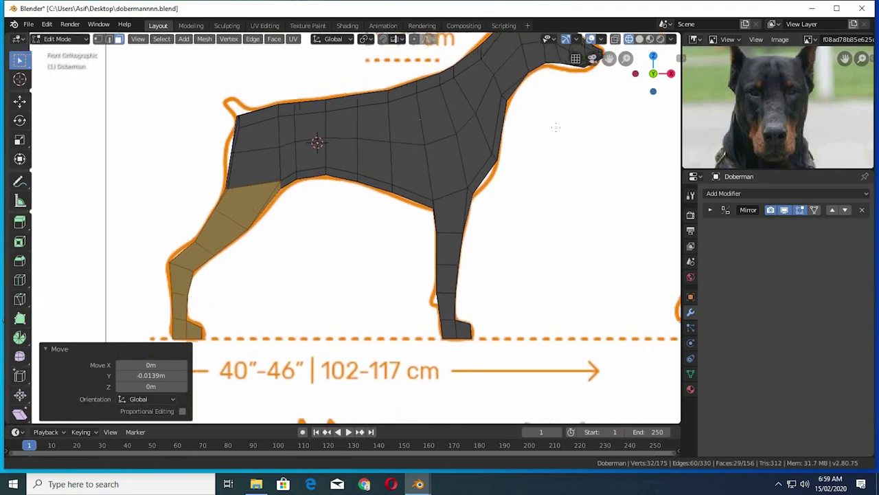
{"action": "scroll", "coordinate": [576, 238], "scroll_direction": "up", "scroll_amount": 1}
{"action": "key", "text": "alt+z"}
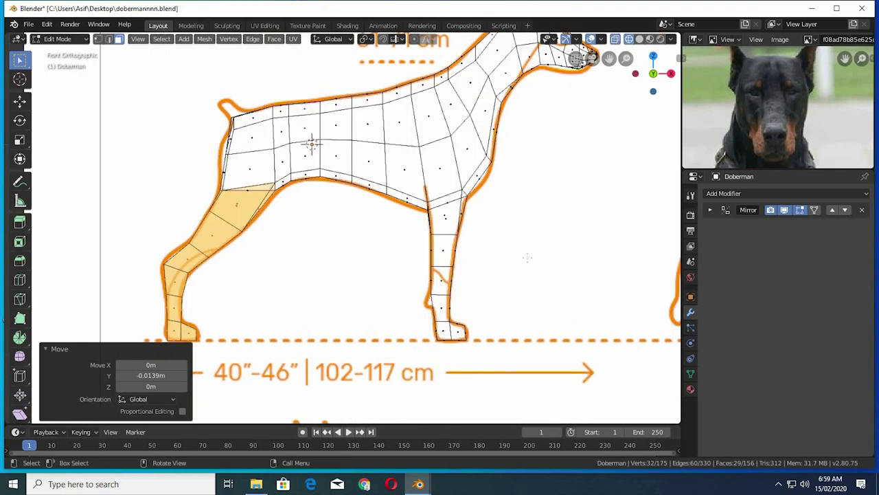
{"action": "left_click_drag", "start_coordinate": [415, 242], "coordinate": [532, 351]}
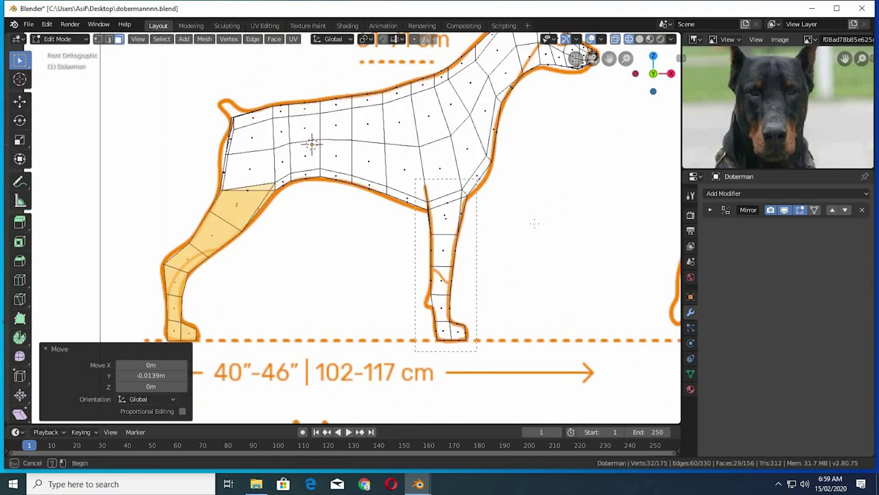
{"action": "mouse_move", "coordinate": [535, 223]}
{"action": "middle_mouse_down"}
{"action": "mouse_move", "coordinate": [395, 222]}
{"action": "mouse_move", "coordinate": [608, 58]}
{"action": "middle_mouse_up"}
{"action": "key", "text": "alt+z"}
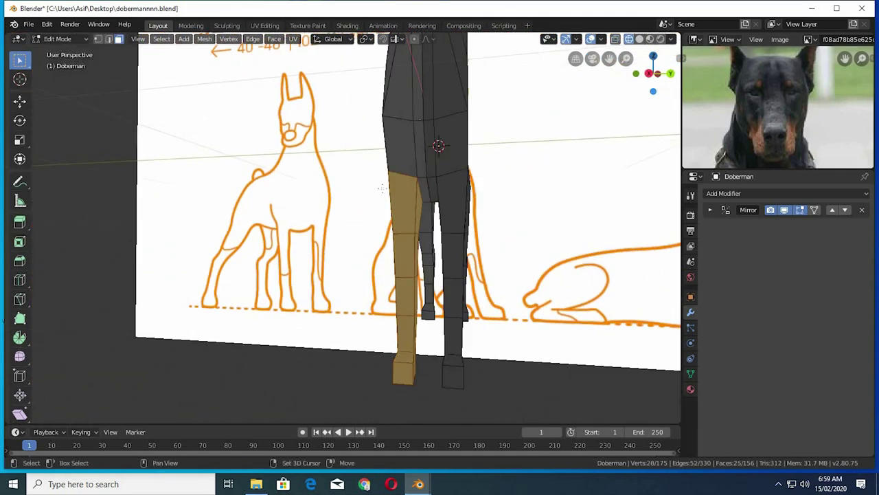
Step: Move the front leg -0.0165 m along Y and orbit to check it
{"action": "middle_click_drag", "start_coordinate": [382, 188], "coordinate": [412, 265], "text": "alt"}
{"action": "key", "text": "g"}
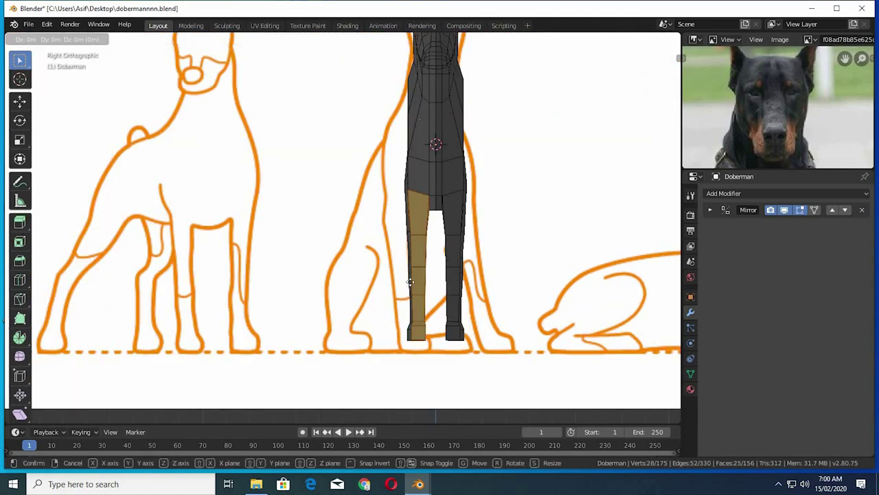
{"action": "key", "text": "y"}
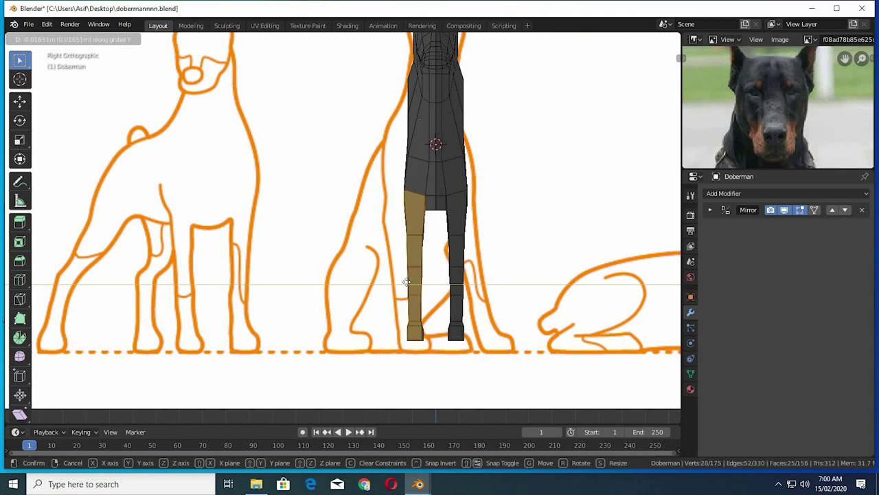
{"action": "left_click", "coordinate": [492, 300]}
{"action": "mouse_move", "coordinate": [492, 300]}
{"action": "middle_mouse_down"}
{"action": "mouse_move", "coordinate": [474, 275]}
{"action": "mouse_move", "coordinate": [497, 273]}
{"action": "mouse_move", "coordinate": [278, 243]}
{"action": "middle_mouse_up"}
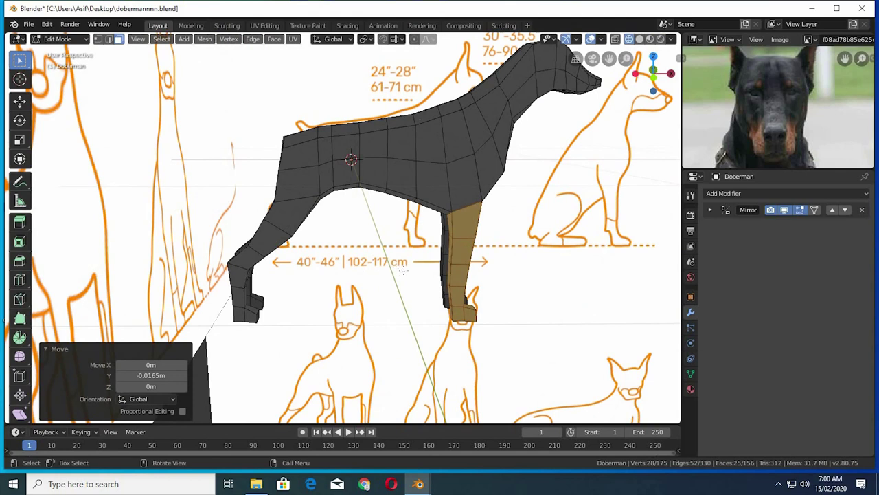
{"action": "middle_click_drag", "start_coordinate": [403, 270], "coordinate": [476, 257]}
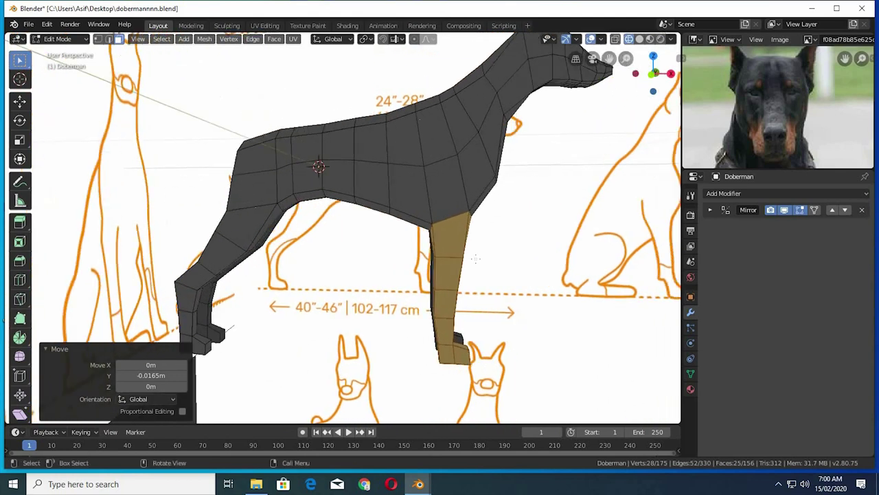
Step: Loop cut vertically through body and leg, then scale the loop 1.247 along Y
{"action": "key", "text": "ctrl+r"}
{"action": "left_click", "coordinate": [442, 288]}
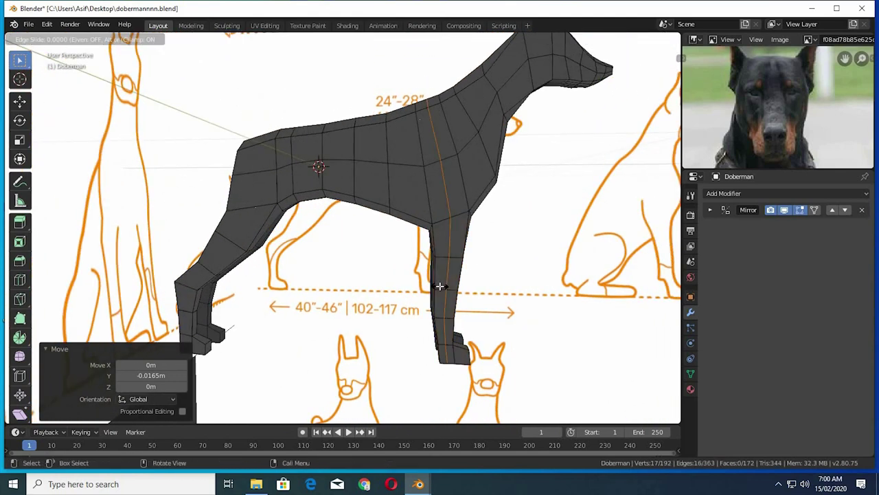
{"action": "right_click", "coordinate": [457, 292]}
{"action": "mouse_move", "coordinate": [457, 292]}
{"action": "middle_mouse_down"}
{"action": "mouse_move", "coordinate": [366, 286]}
{"action": "mouse_move", "coordinate": [392, 290]}
{"action": "middle_mouse_up"}
{"action": "key", "text": "s"}
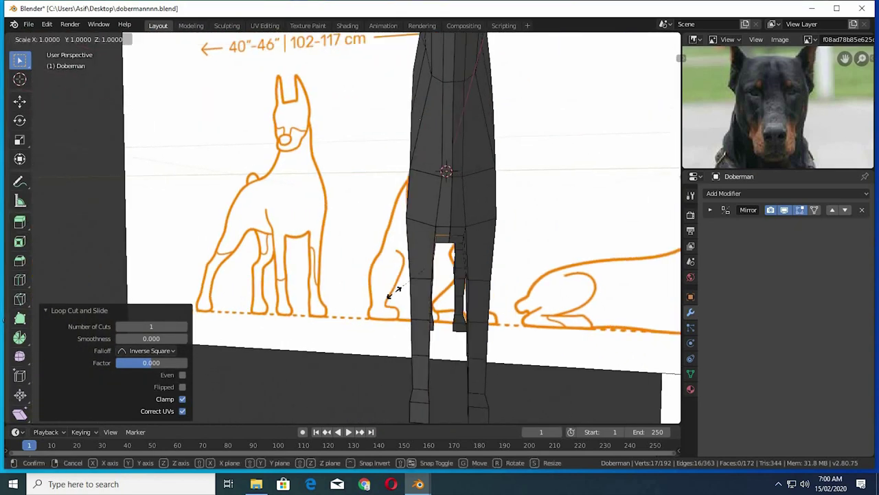
{"action": "key", "text": "y"}
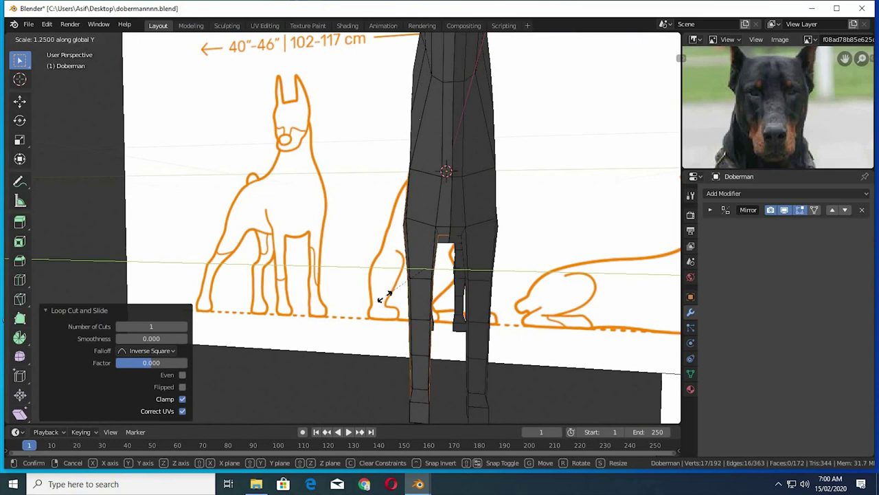
{"action": "left_click", "coordinate": [385, 297]}
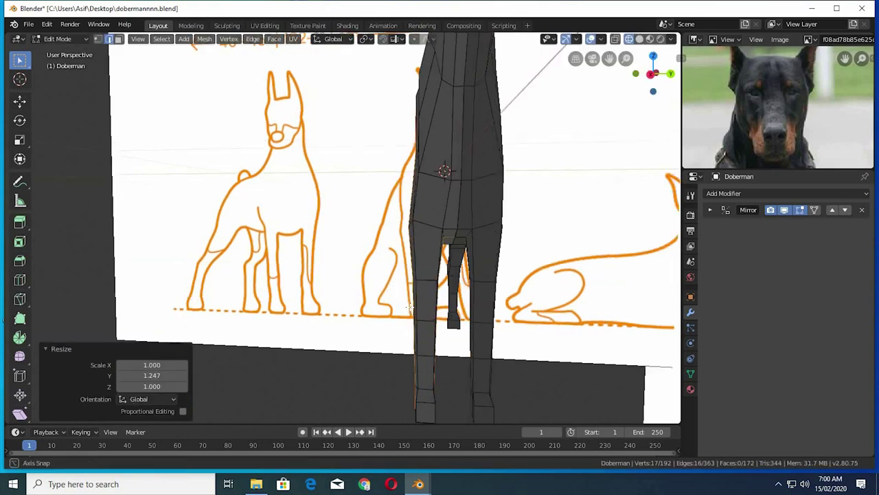
{"action": "mouse_move", "coordinate": [384, 297]}
{"action": "middle_mouse_down"}
{"action": "mouse_move", "coordinate": [456, 291]}
{"action": "mouse_move", "coordinate": [414, 306]}
{"action": "mouse_move", "coordinate": [495, 283]}
{"action": "mouse_move", "coordinate": [379, 281]}
{"action": "mouse_move", "coordinate": [384, 275]}
{"action": "middle_mouse_up"}
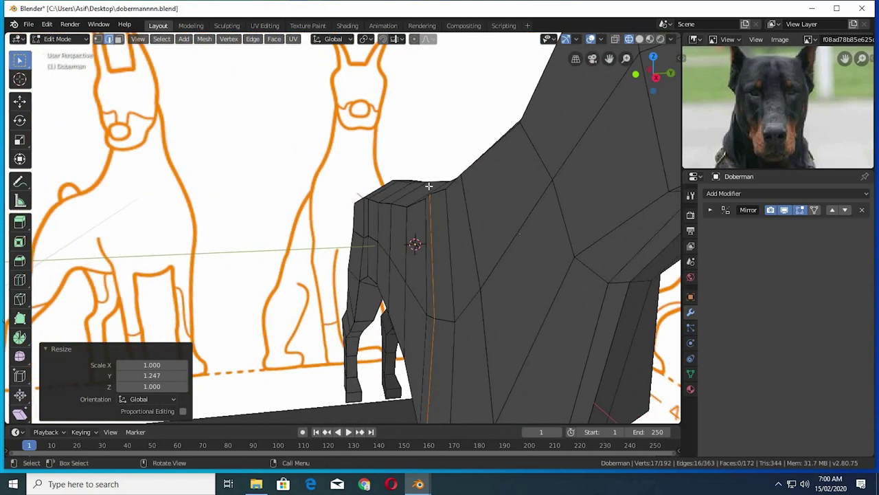
Step: Narrow two edges on the back to 0.853 along Y
{"action": "left_click", "coordinate": [429, 217]}
{"action": "mouse_move", "coordinate": [448, 234]}
{"action": "middle_mouse_down"}
{"action": "mouse_move", "coordinate": [465, 208]}
{"action": "mouse_move", "coordinate": [499, 245]}
{"action": "mouse_move", "coordinate": [514, 231]}
{"action": "mouse_move", "coordinate": [514, 318]}
{"action": "middle_mouse_up"}
{"action": "left_click", "coordinate": [492, 239], "text": "shift"}
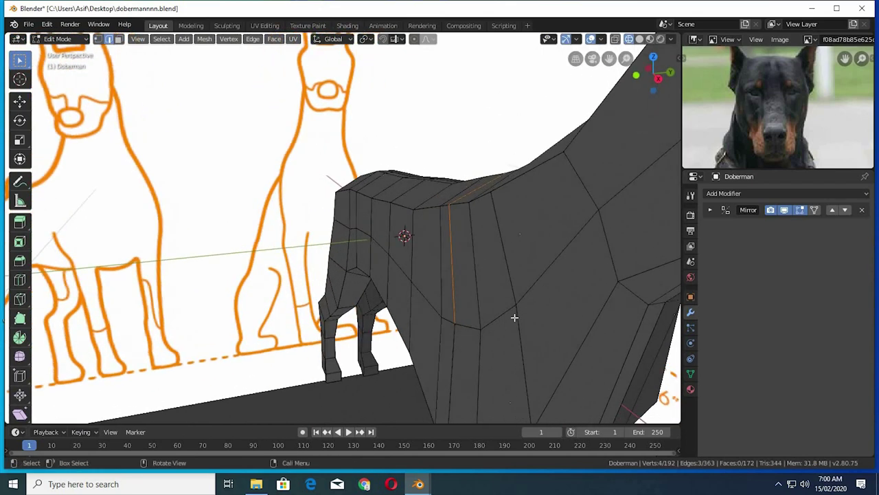
{"action": "key", "text": "s"}
{"action": "key", "text": "y"}
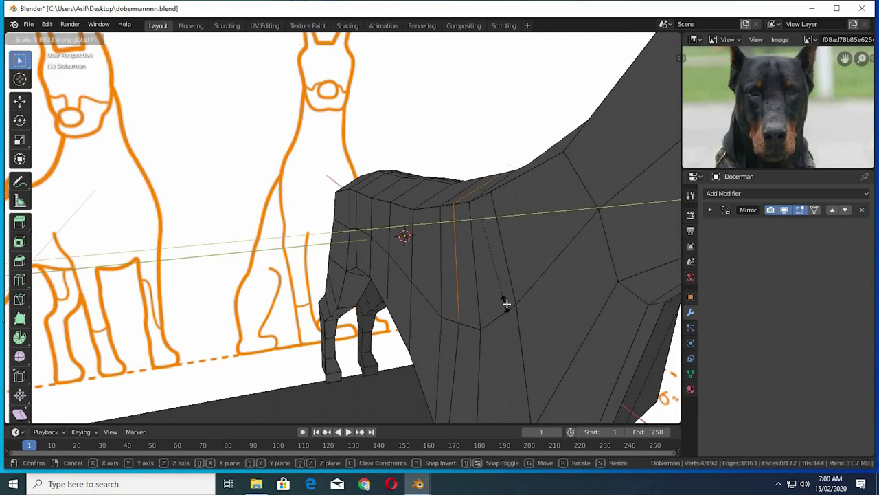
{"action": "left_click", "coordinate": [504, 300]}
{"action": "mouse_move", "coordinate": [504, 300]}
{"action": "middle_mouse_down"}
{"action": "mouse_move", "coordinate": [597, 298]}
{"action": "mouse_move", "coordinate": [642, 280]}
{"action": "mouse_move", "coordinate": [412, 323]}
{"action": "mouse_move", "coordinate": [345, 293]}
{"action": "mouse_move", "coordinate": [402, 256]}
{"action": "middle_mouse_up"}
Step: Add an edge loop on the leg and widen it 1.27 along Y
{"action": "key", "text": "ctrl+r"}
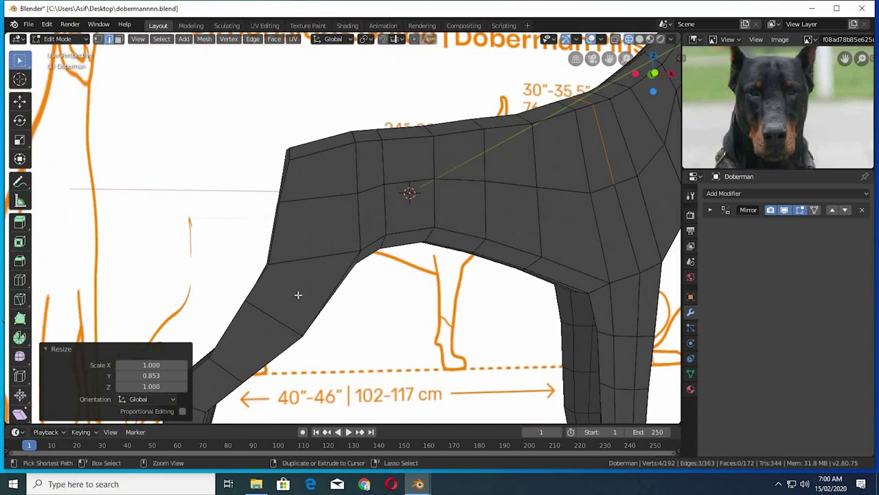
{"action": "left_click", "coordinate": [262, 308]}
{"action": "mouse_move", "coordinate": [262, 308]}
{"action": "middle_mouse_down"}
{"action": "mouse_move", "coordinate": [298, 335]}
{"action": "mouse_move", "coordinate": [356, 351]}
{"action": "middle_mouse_up"}
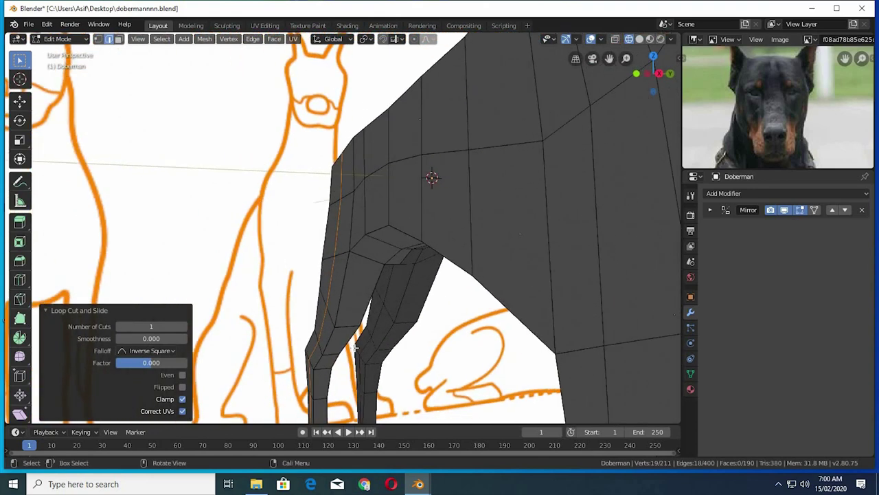
{"action": "key", "text": "s"}
{"action": "key", "text": "y"}
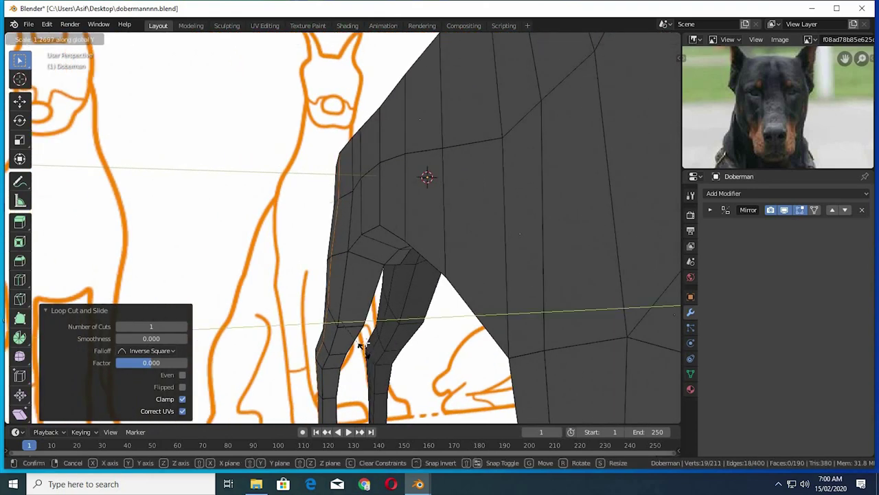
{"action": "left_click", "coordinate": [362, 345]}
{"action": "mouse_move", "coordinate": [362, 345]}
{"action": "middle_mouse_down"}
{"action": "mouse_move", "coordinate": [365, 204]}
{"action": "mouse_move", "coordinate": [348, 141]}
{"action": "mouse_move", "coordinate": [369, 151]}
{"action": "mouse_move", "coordinate": [382, 125]}
{"action": "middle_mouse_up"}
{"action": "left_click", "coordinate": [372, 112]}
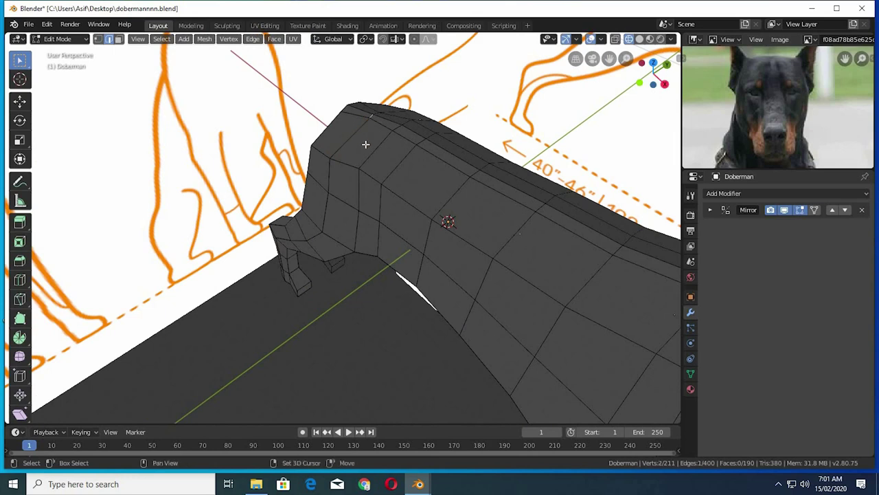
Step: Lower the selected rump edge along Z
{"action": "key", "text": "g"}
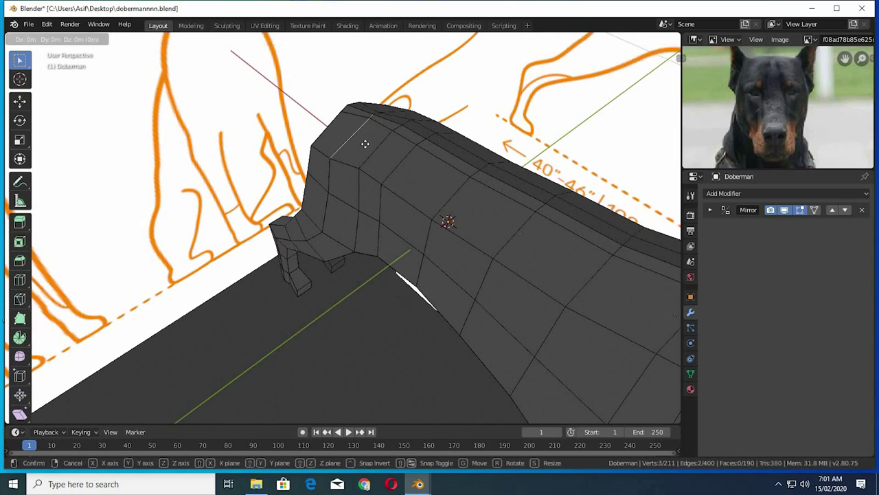
{"action": "key", "text": "z"}
{"action": "left_click", "coordinate": [327, 177]}
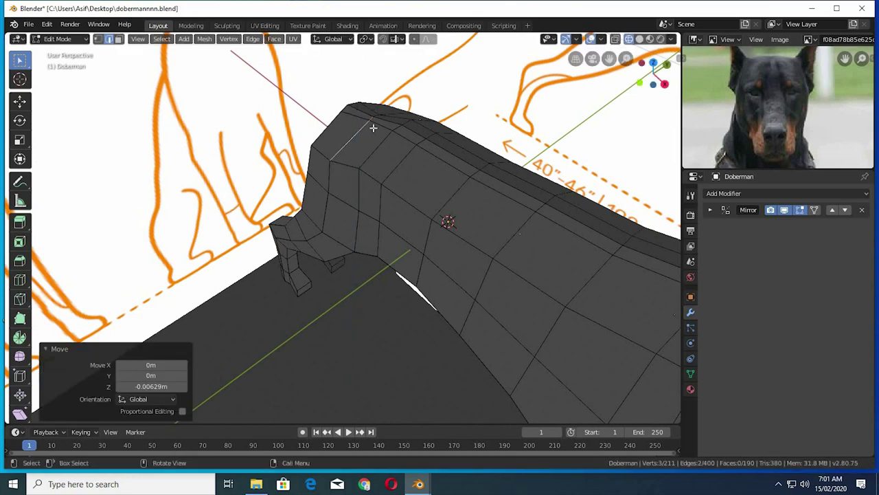
{"action": "middle_click_drag", "start_coordinate": [373, 128], "coordinate": [379, 138]}
Step: Narrow another rump edge to 0.931 along Y
{"action": "left_click", "coordinate": [347, 141]}
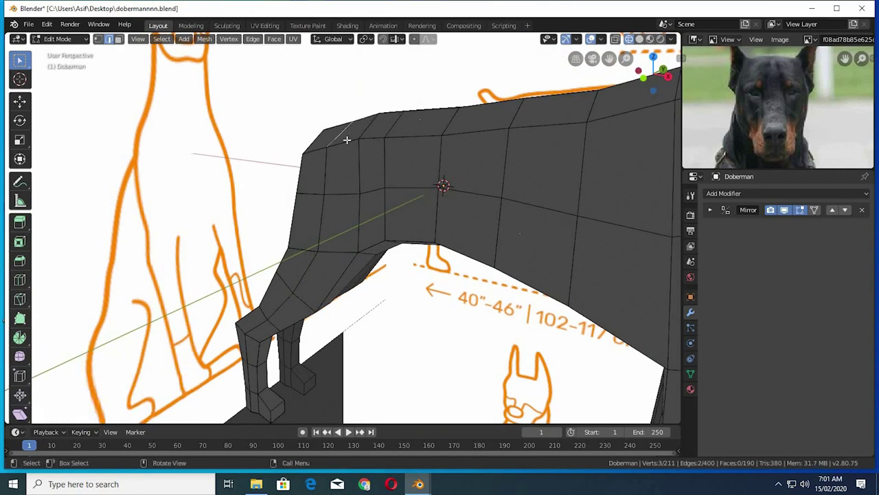
{"action": "middle_click_drag", "start_coordinate": [342, 177], "coordinate": [367, 153]}
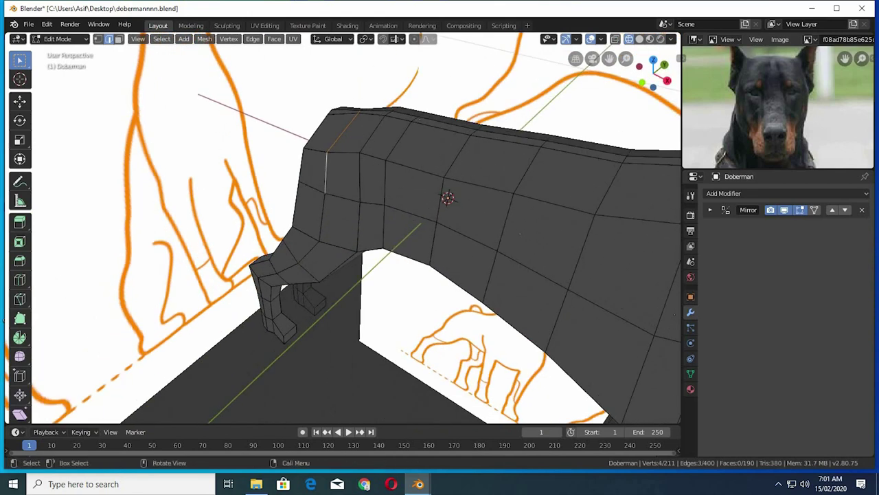
{"action": "key", "text": "s"}
{"action": "key", "text": "y"}
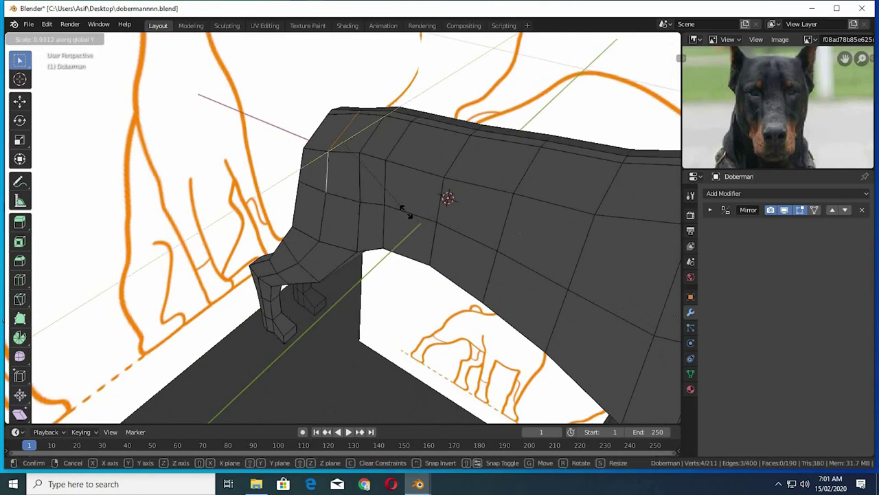
{"action": "left_click", "coordinate": [406, 213]}
{"action": "middle_click_drag", "start_coordinate": [405, 213], "coordinate": [346, 147]}
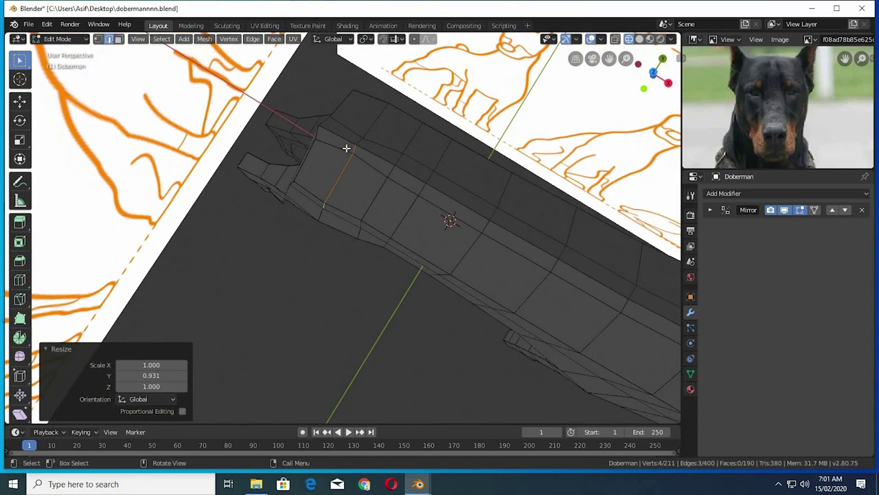
Step: In vertex mode, nudge two rear vertices into place, then return to Front view
{"action": "left_click", "coordinate": [98, 39]}
{"action": "left_click", "coordinate": [368, 171]}
{"action": "key", "text": "g"}
{"action": "left_click", "coordinate": [433, 198]}
{"action": "mouse_move", "coordinate": [494, 226]}
{"action": "middle_mouse_down"}
{"action": "mouse_move", "coordinate": [263, 121]}
{"action": "mouse_move", "coordinate": [399, 243]}
{"action": "mouse_move", "coordinate": [398, 213]}
{"action": "mouse_move", "coordinate": [379, 214]}
{"action": "mouse_move", "coordinate": [364, 240]}
{"action": "mouse_move", "coordinate": [407, 230]}
{"action": "mouse_move", "coordinate": [413, 238]}
{"action": "middle_mouse_up"}
{"action": "key", "text": "g"}
{"action": "left_click", "coordinate": [383, 238]}
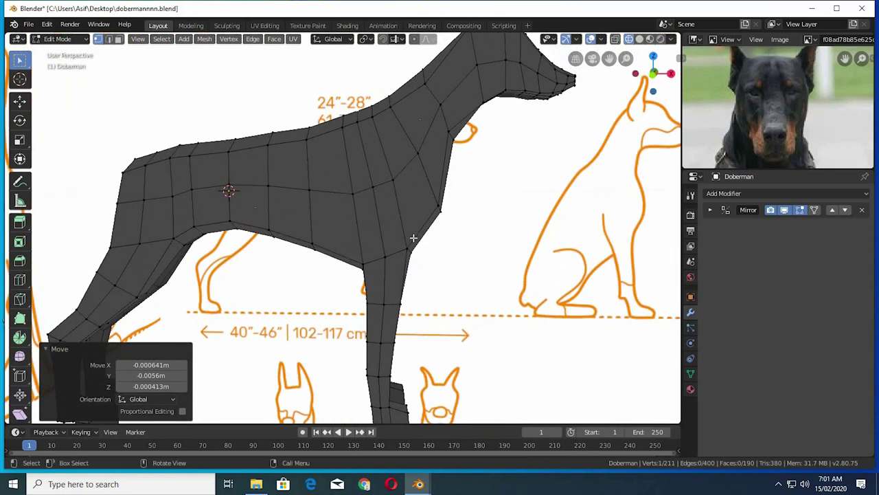
{"action": "key", "text": "KP_1"}
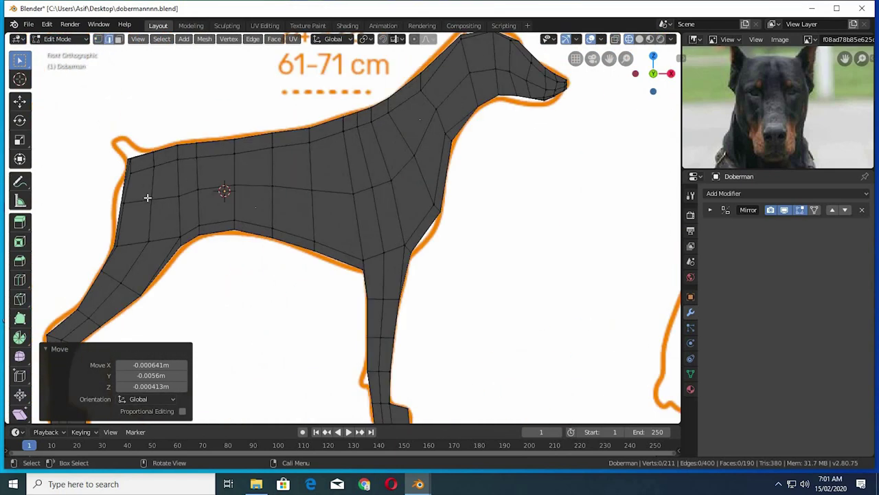
Step: Select the edge path along the body's side and push it outward along Y
{"action": "left_click", "coordinate": [173, 203]}
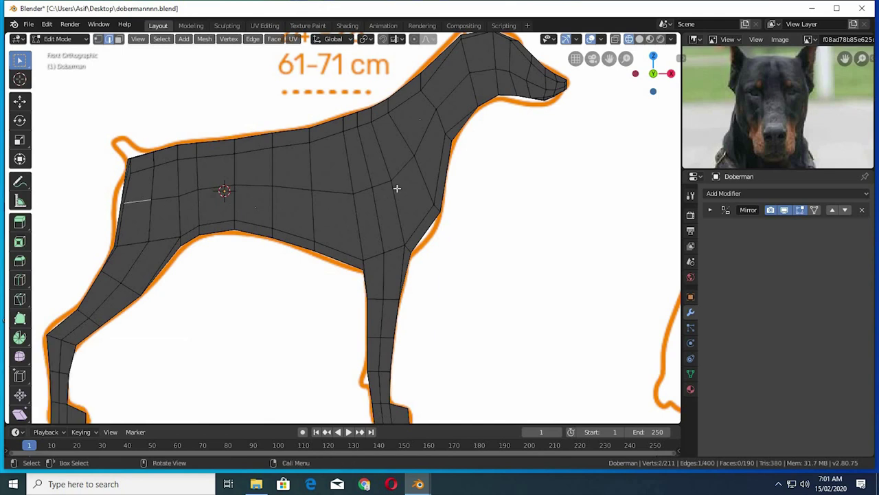
{"action": "left_click", "coordinate": [403, 200], "text": "ctrl"}
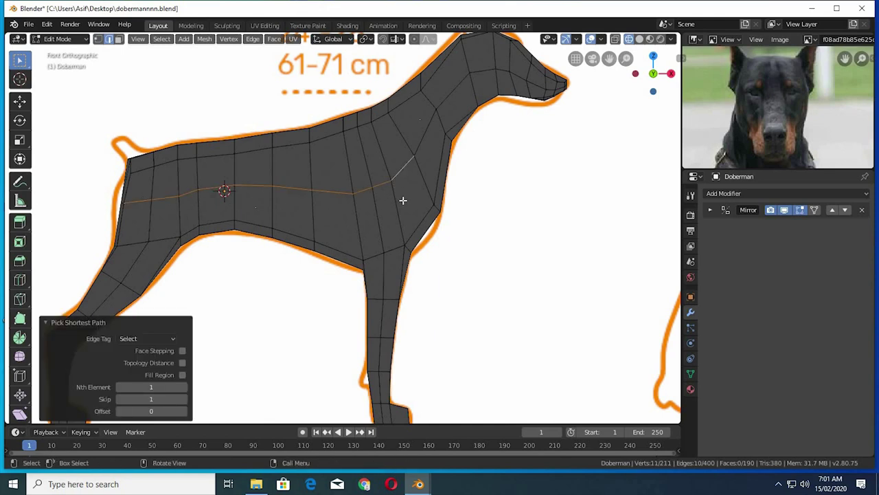
{"action": "middle_click_drag", "start_coordinate": [390, 191], "coordinate": [323, 206]}
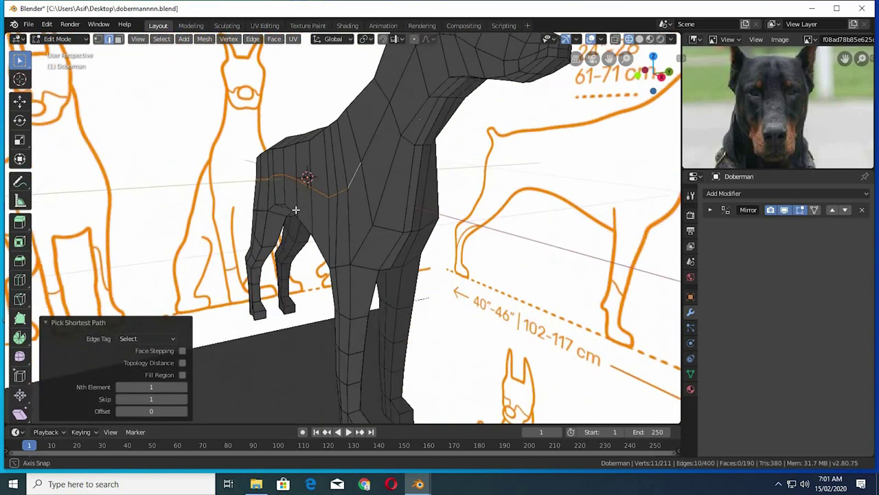
{"action": "key", "text": "g"}
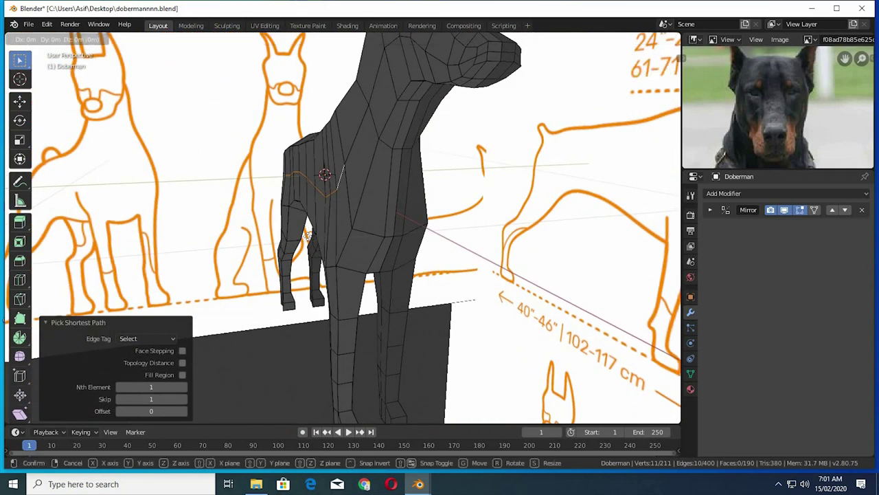
{"action": "key", "text": "y"}
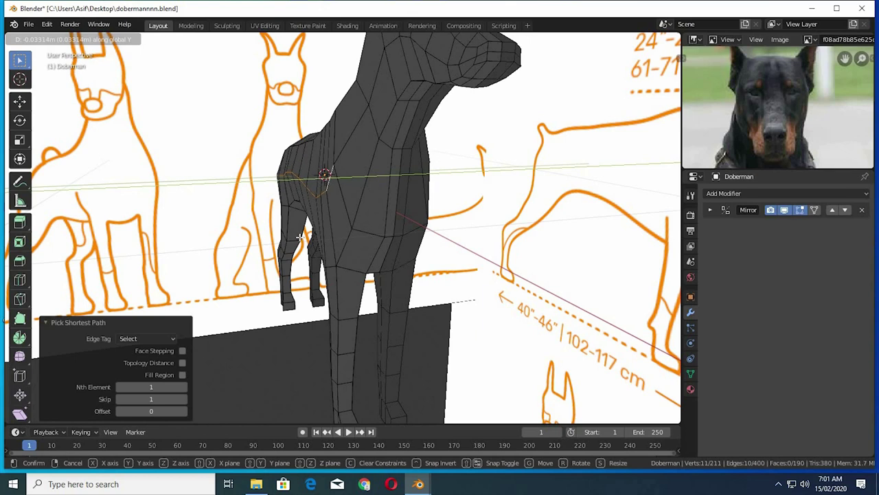
{"action": "left_click", "coordinate": [299, 237]}
Step: Move the edge path twice more along Y to fit the front reference
{"action": "middle_click_drag", "start_coordinate": [320, 249], "coordinate": [327, 253]}
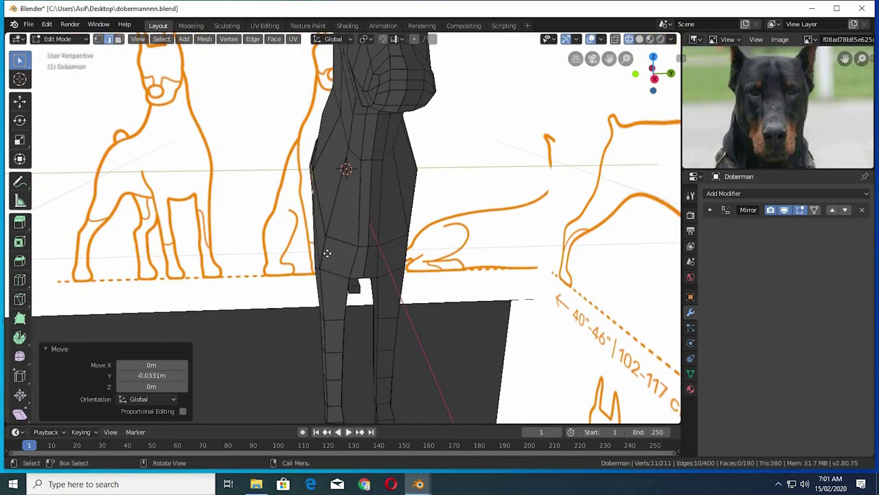
{"action": "key", "text": "g"}
{"action": "key", "text": "y"}
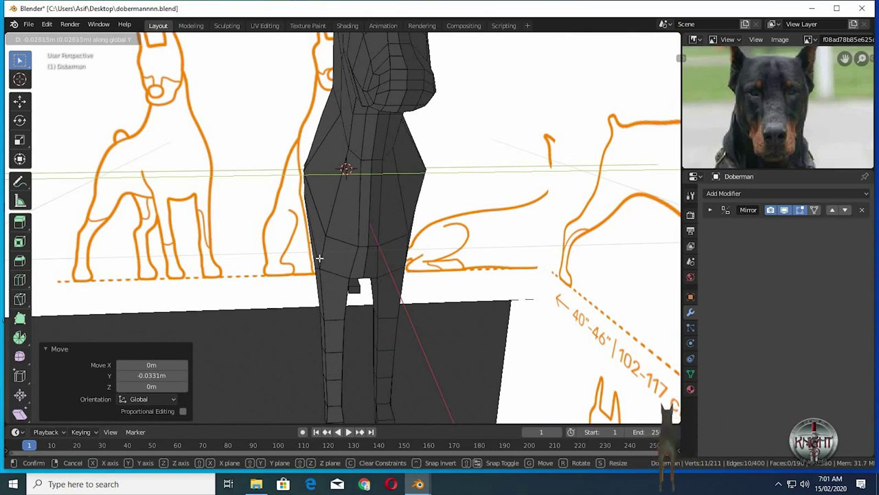
{"action": "left_click", "coordinate": [319, 257]}
{"action": "mouse_move", "coordinate": [319, 258]}
{"action": "middle_mouse_down"}
{"action": "mouse_move", "coordinate": [331, 197]}
{"action": "mouse_move", "coordinate": [528, 215]}
{"action": "mouse_move", "coordinate": [515, 237]}
{"action": "mouse_move", "coordinate": [338, 227]}
{"action": "mouse_move", "coordinate": [340, 154]}
{"action": "mouse_move", "coordinate": [364, 157]}
{"action": "mouse_move", "coordinate": [359, 132]}
{"action": "mouse_move", "coordinate": [370, 148]}
{"action": "mouse_move", "coordinate": [359, 158]}
{"action": "mouse_move", "coordinate": [363, 182]}
{"action": "middle_mouse_up"}
{"action": "key", "text": "g"}
{"action": "key", "text": "y"}
{"action": "left_click", "coordinate": [504, 233]}
Step: Switch to vertex select and reposition two chest vertices to match the reference
{"action": "key", "text": "g"}
{"action": "key", "text": "Escape"}
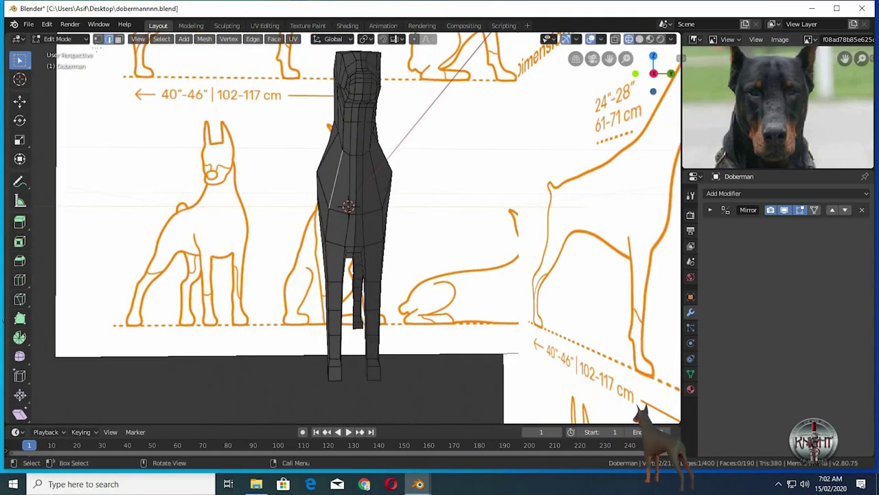
{"action": "key", "text": "1"}
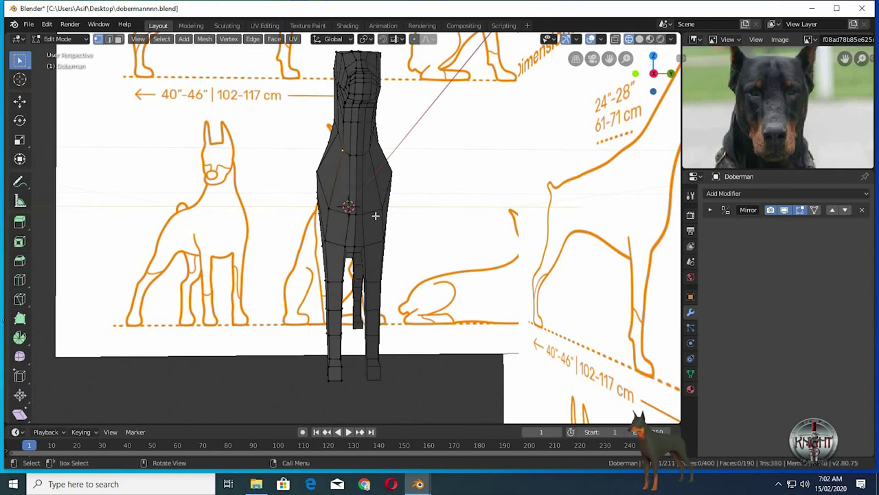
{"action": "key", "text": "g"}
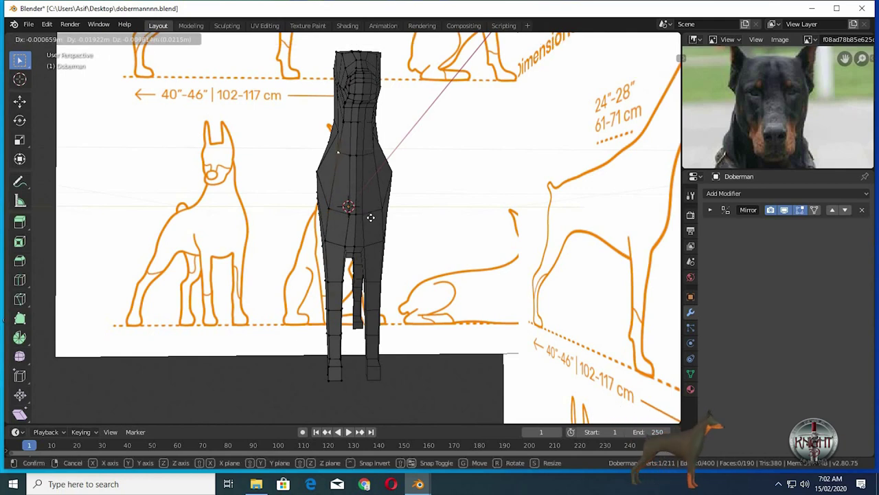
{"action": "left_click", "coordinate": [361, 245]}
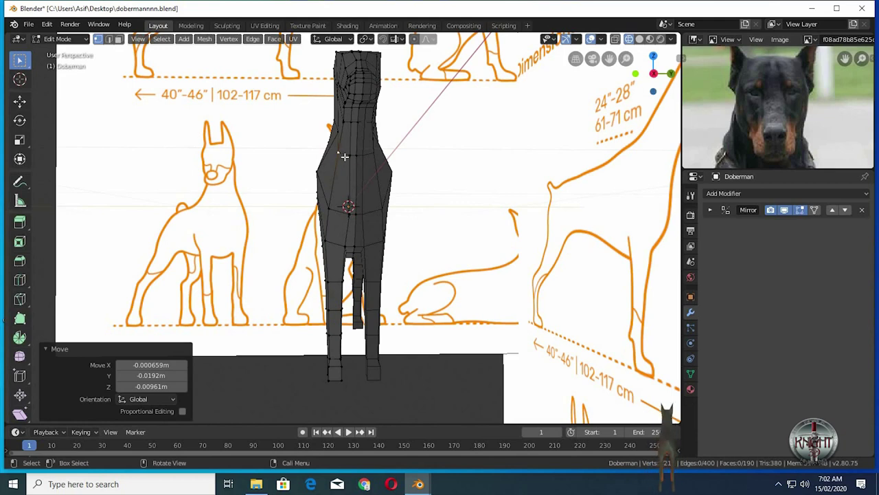
{"action": "middle_click_drag", "start_coordinate": [349, 160], "coordinate": [338, 133]}
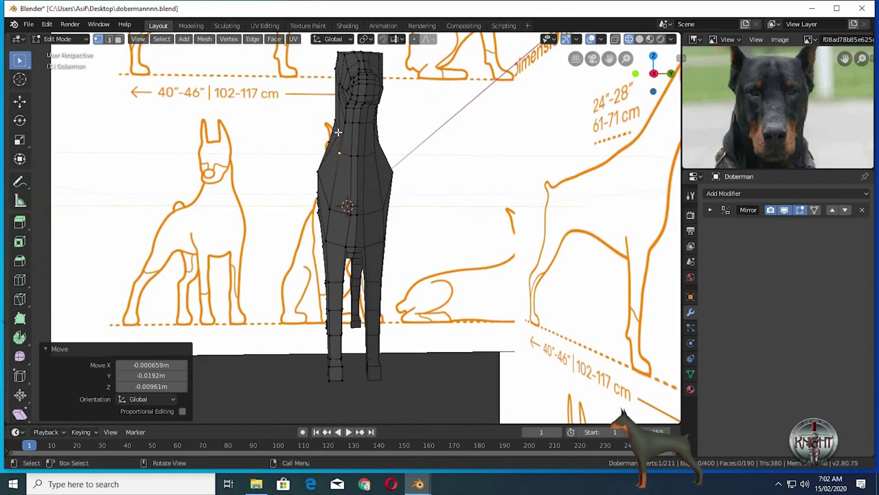
{"action": "key", "text": "g"}
{"action": "left_click", "coordinate": [341, 167]}
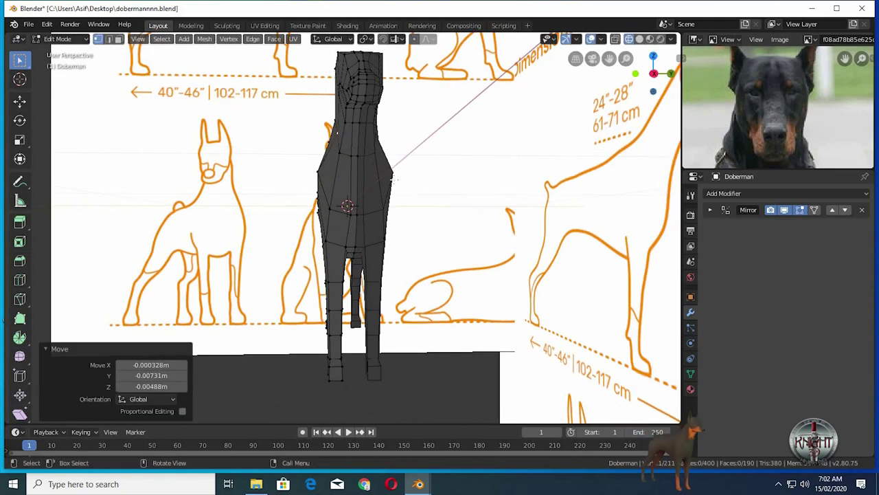
{"action": "middle_click_drag", "start_coordinate": [393, 180], "coordinate": [414, 206]}
Step: In face select mode, select the face at the back of the rump
{"action": "key", "text": "KP_5"}
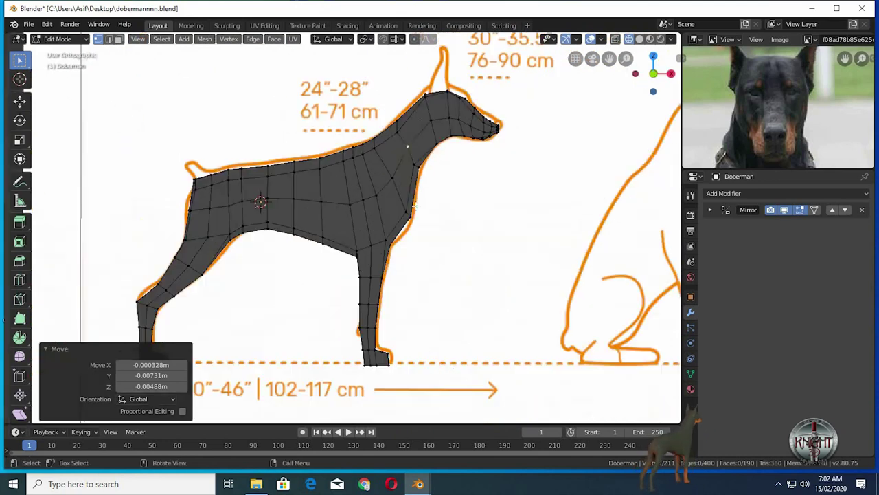
{"action": "key", "text": "KP_1"}
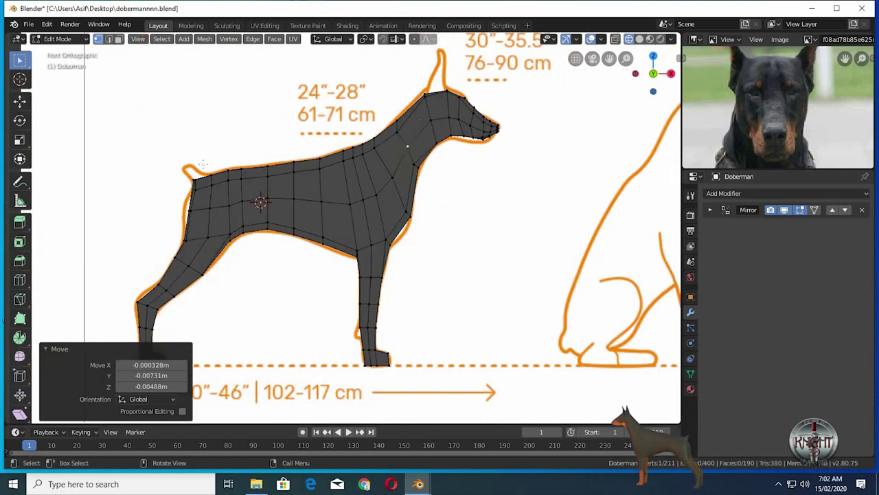
{"action": "key", "text": "3"}
{"action": "scroll", "coordinate": [178, 120], "scroll_direction": "down", "scroll_amount": 3}
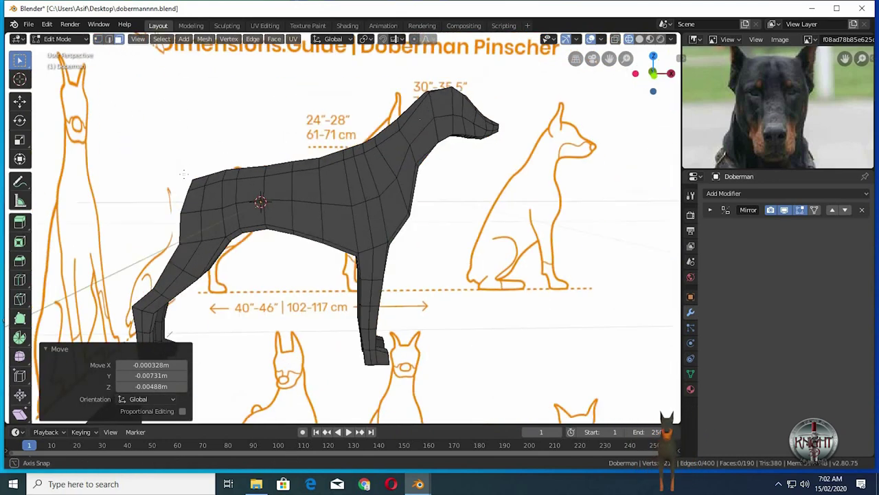
{"action": "mouse_move", "coordinate": [178, 120]}
{"action": "middle_mouse_down"}
{"action": "mouse_move", "coordinate": [191, 227]}
{"action": "mouse_move", "coordinate": [217, 210]}
{"action": "mouse_move", "coordinate": [220, 189]}
{"action": "middle_mouse_up"}
{"action": "left_click", "coordinate": [213, 226]}
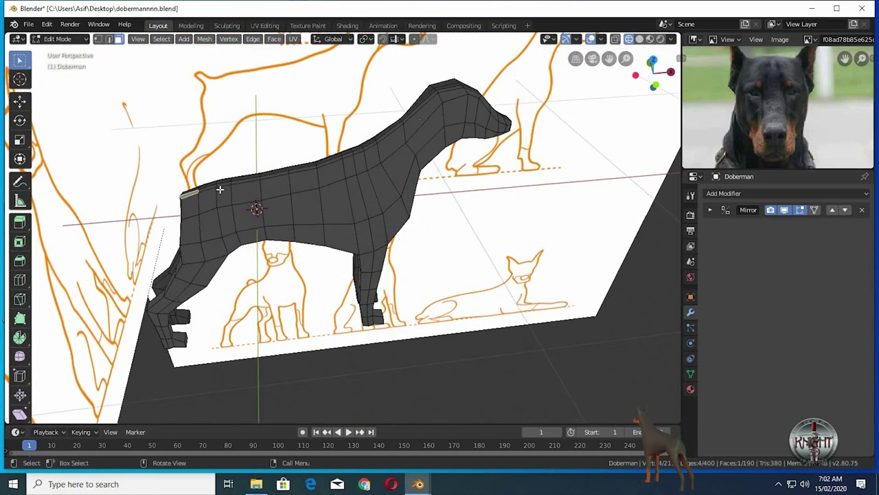
{"action": "key", "text": "KP_1"}
Step: Move the rump face along Z, shrink it, and tilt it -12.8° for the tail
{"action": "key", "text": "g"}
{"action": "key", "text": "z"}
{"action": "key", "text": "z"}
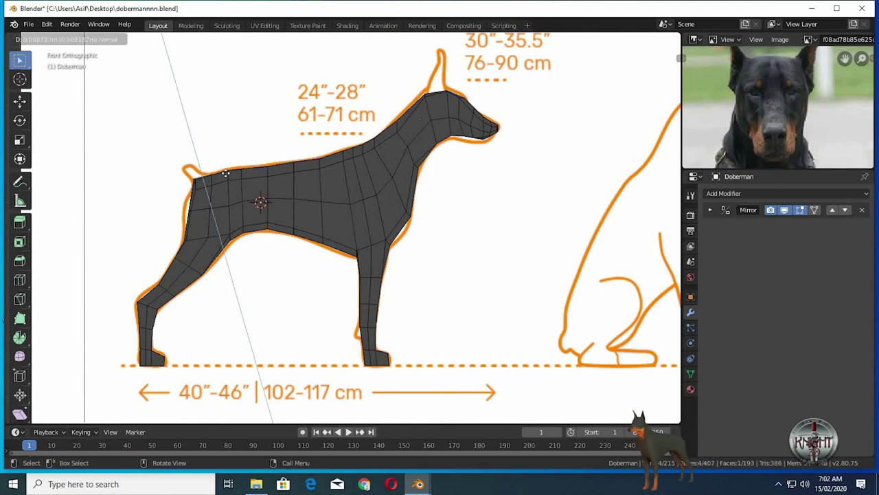
{"action": "left_click", "coordinate": [231, 169]}
{"action": "key", "text": "s"}
{"action": "left_click", "coordinate": [275, 178]}
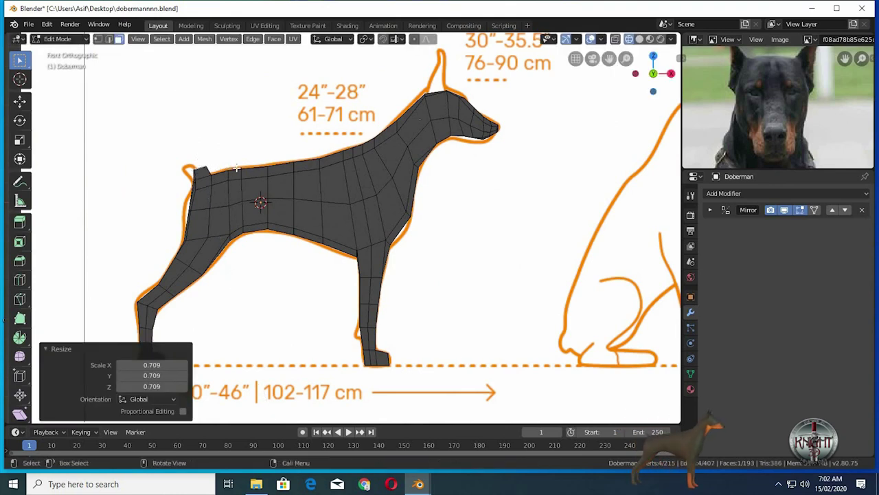
{"action": "scroll", "coordinate": [326, 190], "scroll_direction": "up", "scroll_amount": 2}
{"action": "middle_click_drag", "start_coordinate": [326, 189], "coordinate": [416, 212], "text": "shift"}
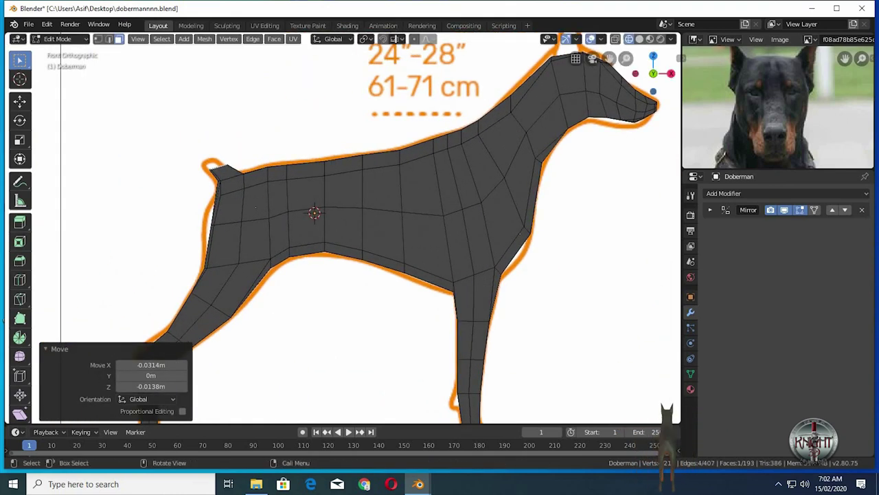
{"action": "key", "text": "r"}
{"action": "left_click", "coordinate": [278, 174]}
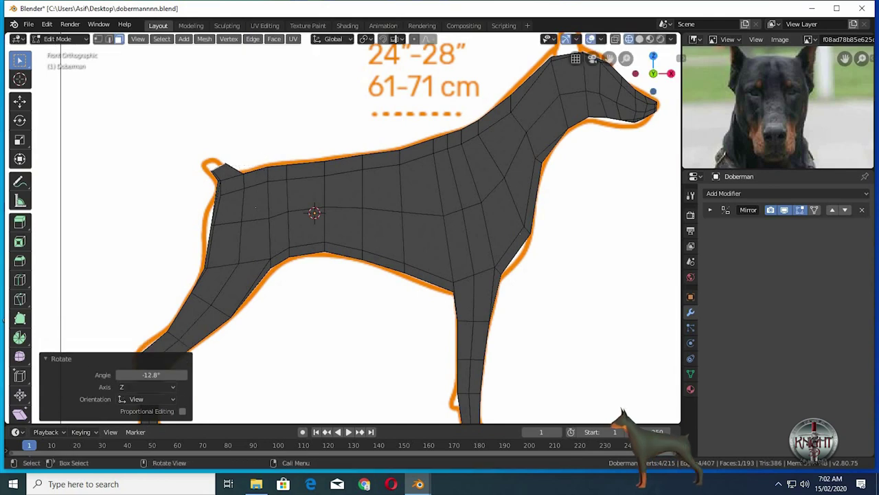
Step: Extrude the tail face outward, angle the tip and taper it to 0.555 scale
{"action": "key", "text": "g"}
{"action": "left_click", "coordinate": [267, 172]}
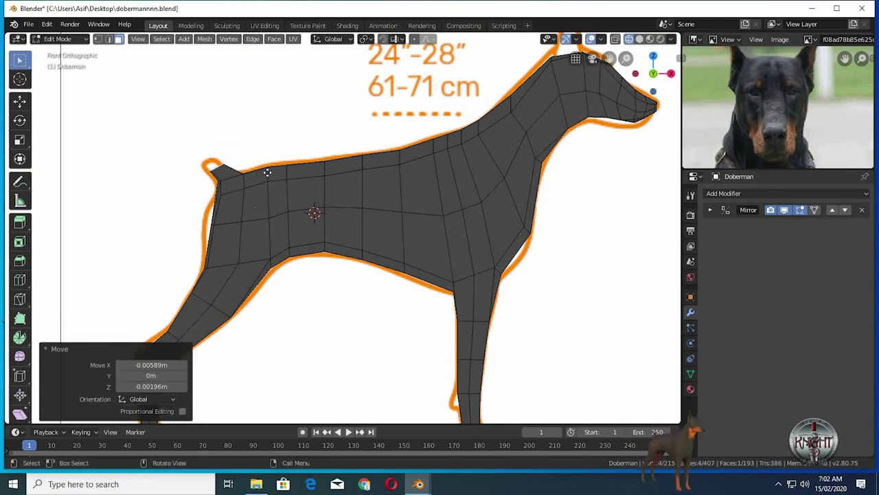
{"action": "key", "text": "e"}
{"action": "left_click", "coordinate": [268, 172]}
{"action": "key", "text": "g"}
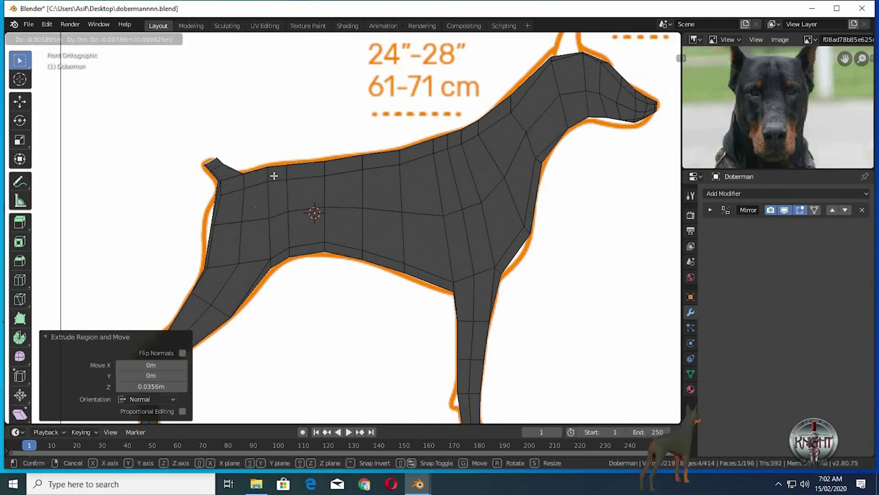
{"action": "left_click", "coordinate": [273, 176]}
{"action": "key", "text": "r"}
{"action": "left_click", "coordinate": [267, 173]}
{"action": "key", "text": "s"}
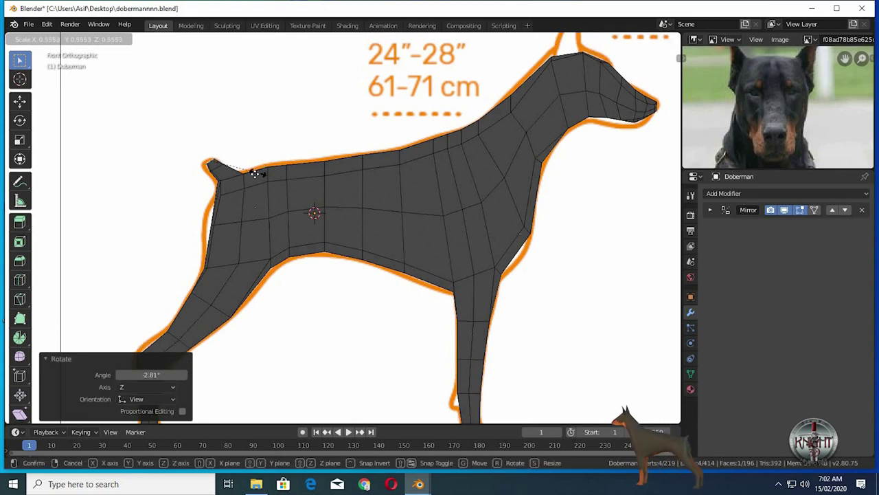
{"action": "left_click", "coordinate": [255, 174]}
Step: Rescale the tail tip to 0.834, then select the edge at the back of the thigh
{"action": "key", "text": "g"}
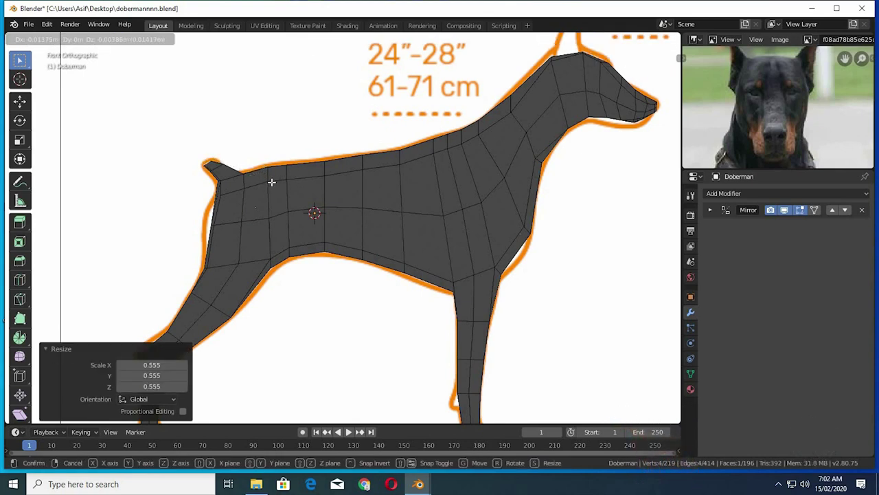
{"action": "right_click", "coordinate": [271, 182]}
{"action": "key", "text": "s"}
{"action": "left_click", "coordinate": [279, 191]}
{"action": "scroll", "coordinate": [303, 218], "scroll_direction": "down", "scroll_amount": 2}
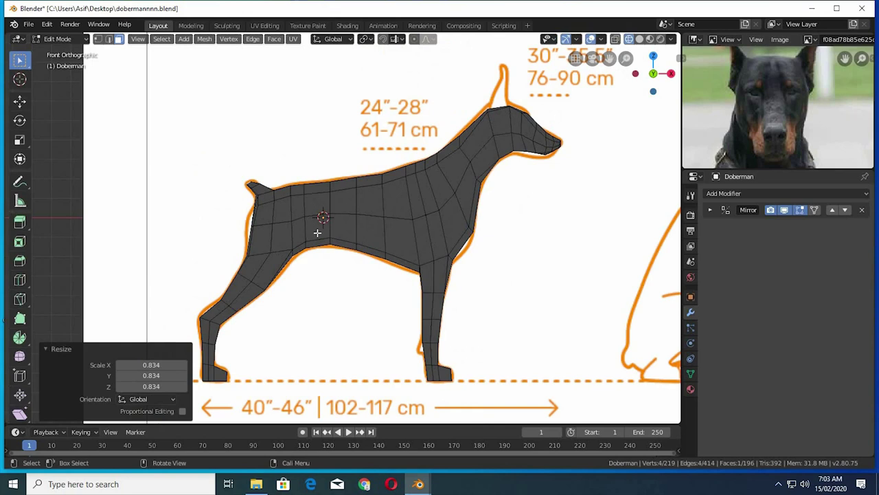
{"action": "mouse_move", "coordinate": [281, 229]}
{"action": "middle_mouse_down"}
{"action": "mouse_move", "coordinate": [311, 237]}
{"action": "mouse_move", "coordinate": [235, 217]}
{"action": "middle_mouse_up"}
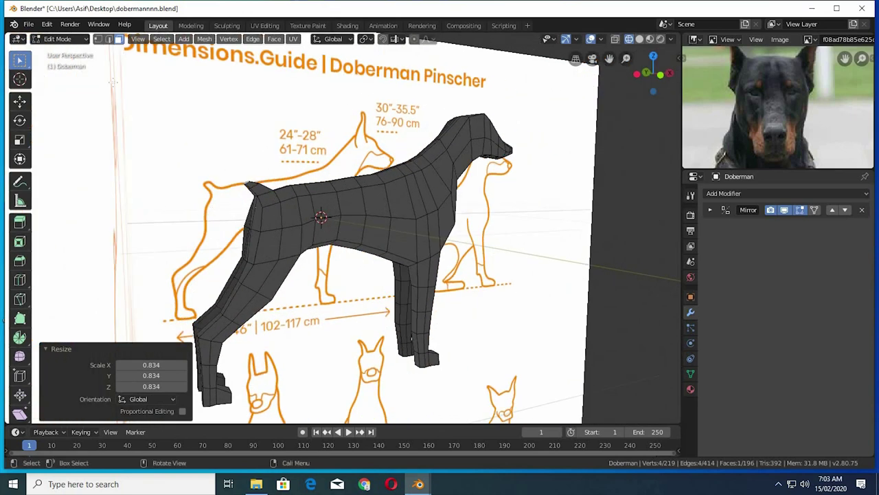
{"action": "left_click", "coordinate": [250, 228]}
{"action": "middle_click_drag", "start_coordinate": [299, 248], "coordinate": [311, 267]}
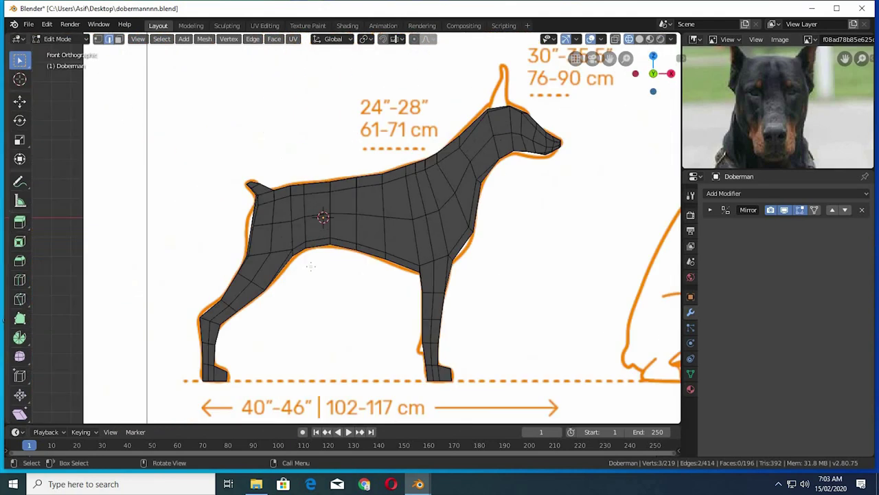
Step: Move the back-of-thigh edge -0.0226 m along X
{"action": "key", "text": "g"}
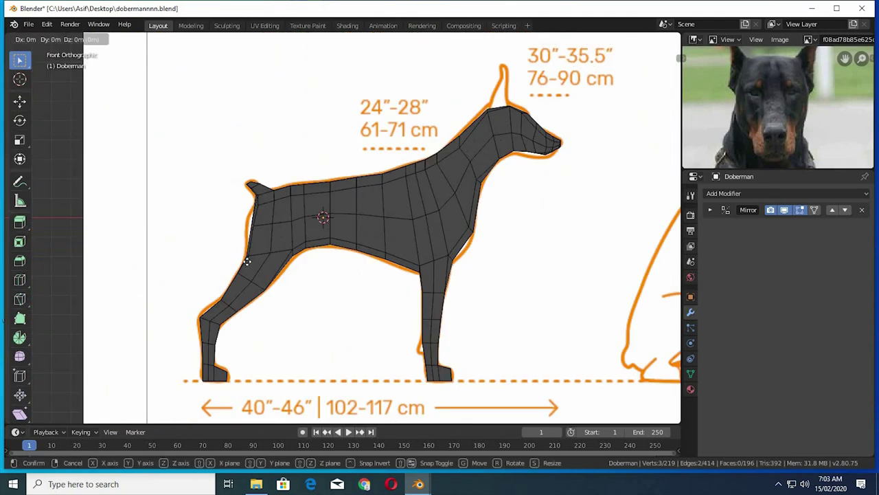
{"action": "key", "text": "x"}
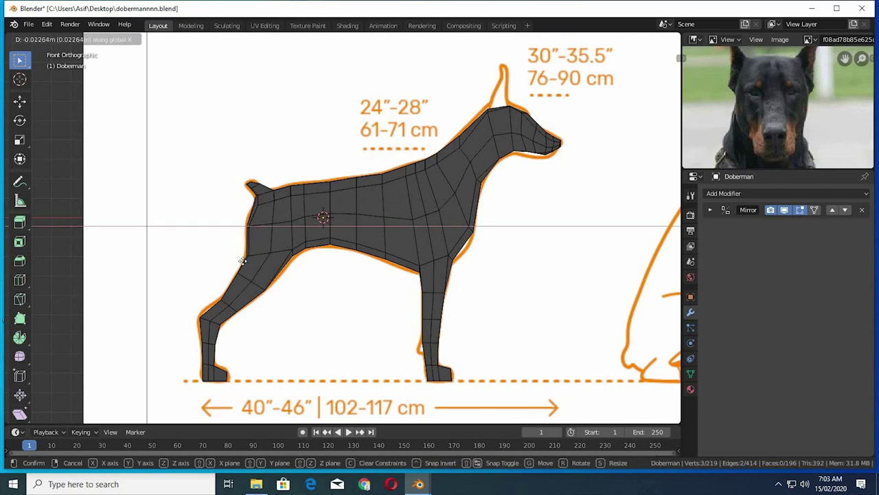
{"action": "left_click", "coordinate": [347, 289]}
{"action": "scroll", "coordinate": [370, 289], "scroll_direction": "down", "scroll_amount": 1, "text": "ctrl"}
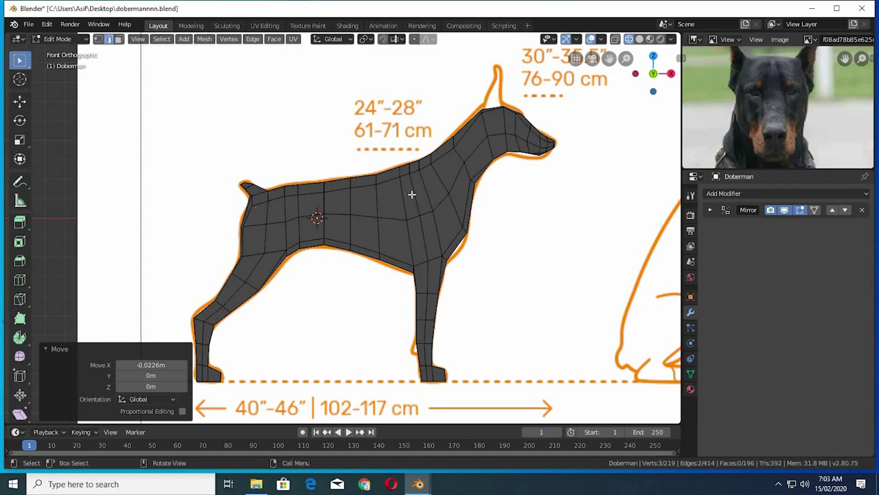
Step: Save the Doberman file dobermannnn.blend
{"action": "left_click", "coordinate": [28, 24]}
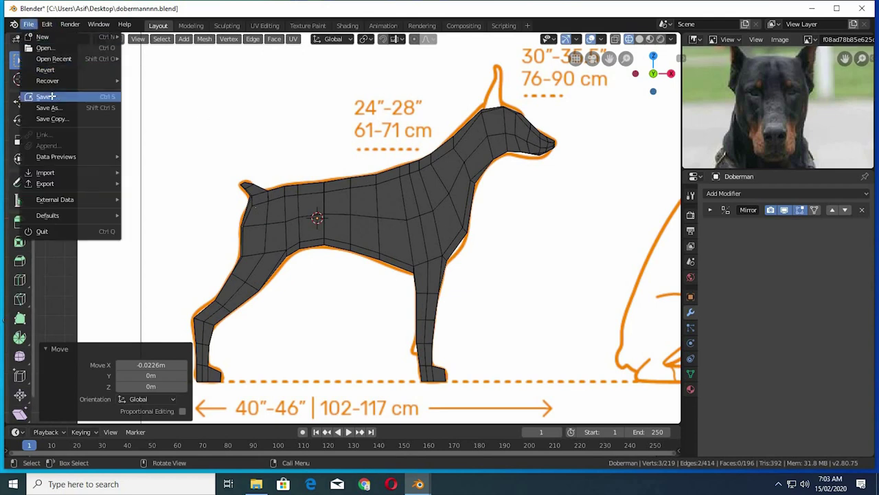
{"action": "left_click", "coordinate": [41, 97]}
{"action": "mouse_move", "coordinate": [431, 184]}
{"action": "middle_mouse_down"}
{"action": "mouse_move", "coordinate": [327, 186]}
{"action": "mouse_move", "coordinate": [289, 211]}
{"action": "middle_mouse_up"}
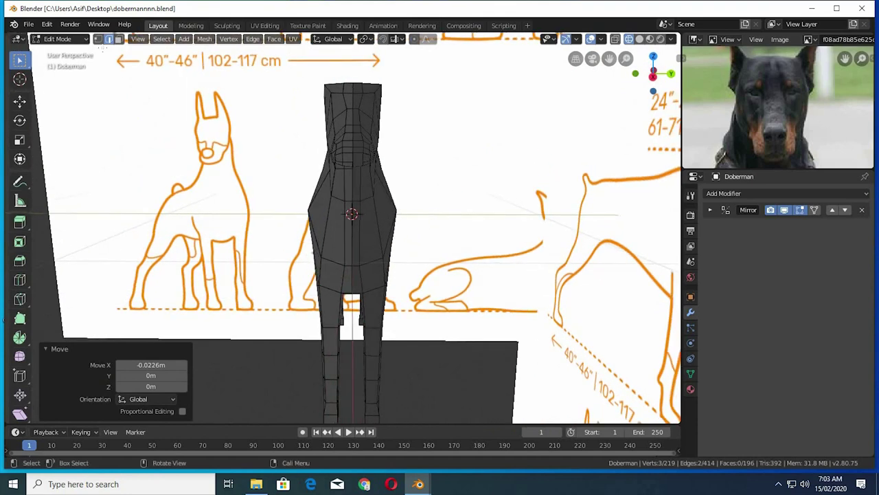
Step: In vertex select, move a chest-side vertex twice to sit on the front outline
{"action": "key", "text": "1"}
{"action": "left_click", "coordinate": [340, 220]}
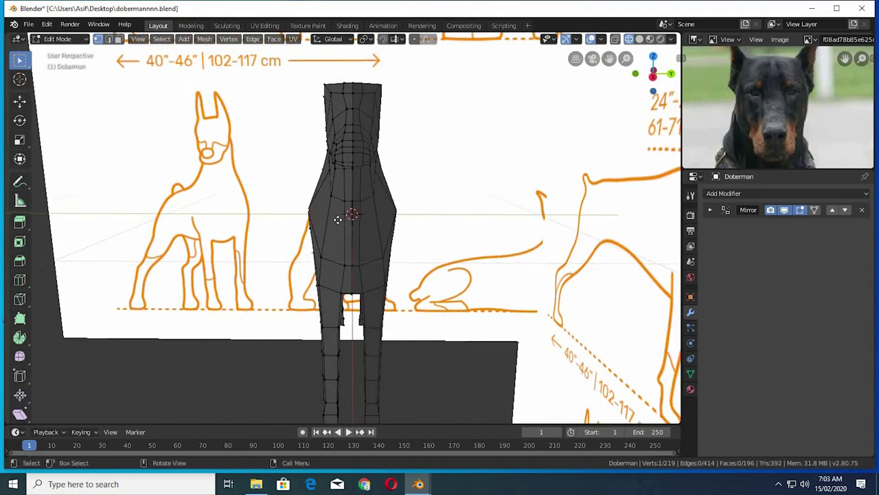
{"action": "key", "text": "g"}
{"action": "left_click", "coordinate": [345, 222]}
{"action": "mouse_move", "coordinate": [347, 221]}
{"action": "middle_mouse_down"}
{"action": "mouse_move", "coordinate": [388, 231]}
{"action": "mouse_move", "coordinate": [359, 221]}
{"action": "middle_mouse_up"}
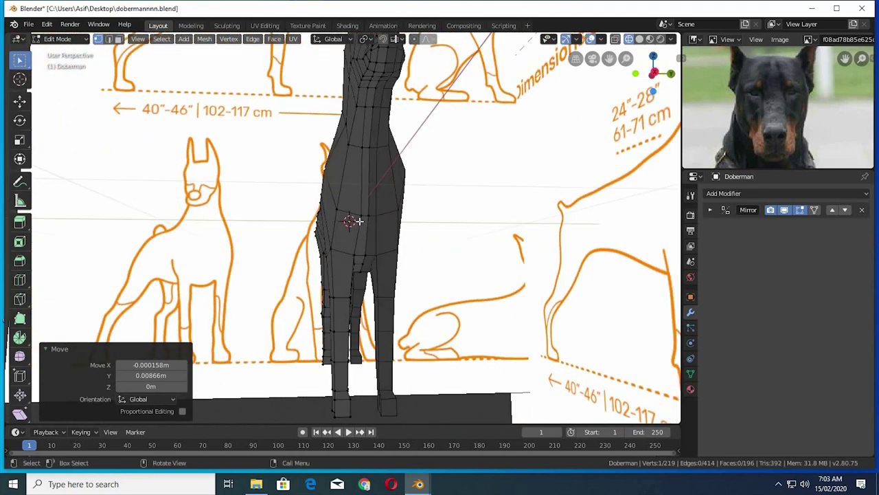
{"action": "key", "text": "KP_3"}
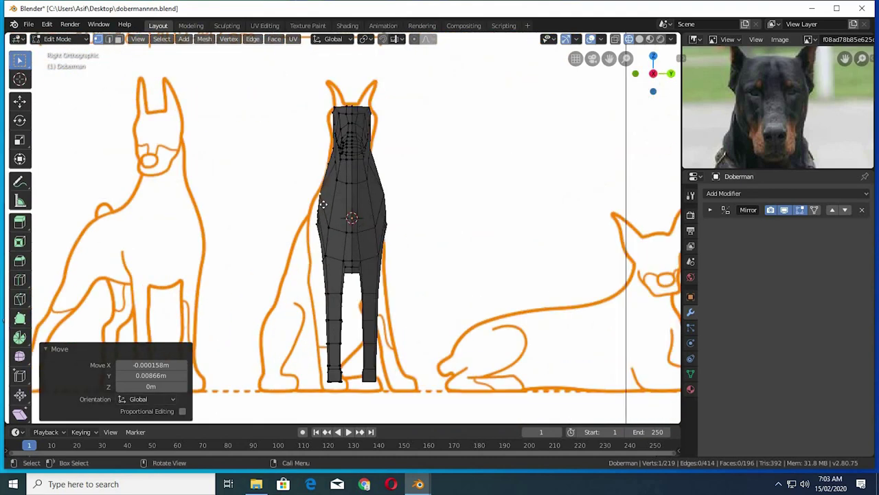
{"action": "key", "text": "g"}
{"action": "left_click", "coordinate": [318, 213]}
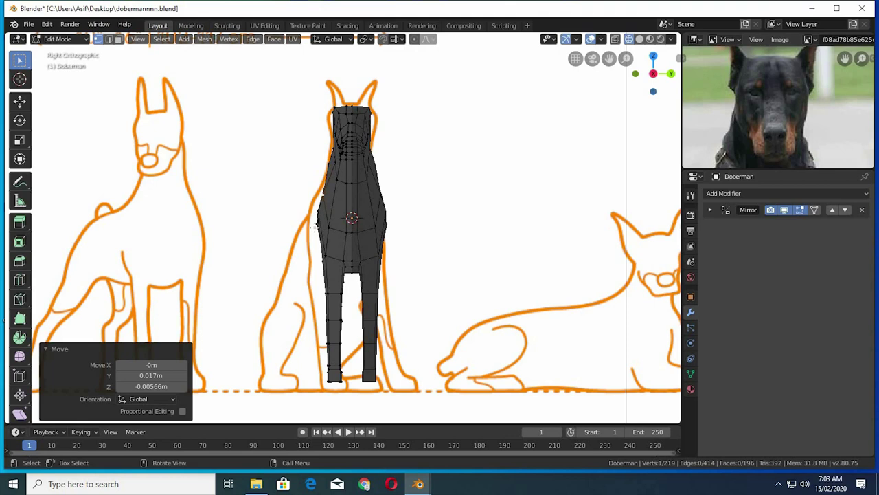
Step: Select an edge loop on the body and nudge it 0.00283 m along Y
{"action": "left_click", "coordinate": [318, 220], "text": "alt"}
{"action": "key", "text": "g"}
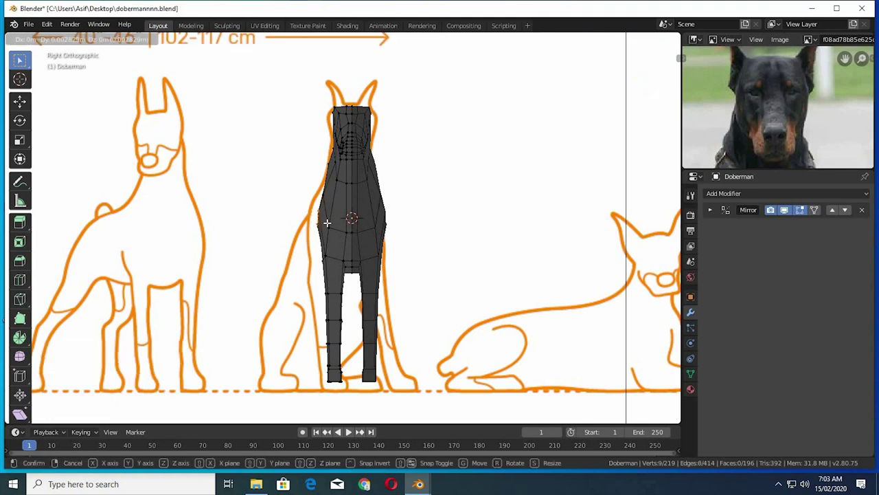
{"action": "left_click", "coordinate": [371, 217]}
{"action": "mouse_move", "coordinate": [371, 217]}
{"action": "middle_mouse_down"}
{"action": "mouse_move", "coordinate": [422, 261]}
{"action": "mouse_move", "coordinate": [385, 220]}
{"action": "middle_mouse_up"}
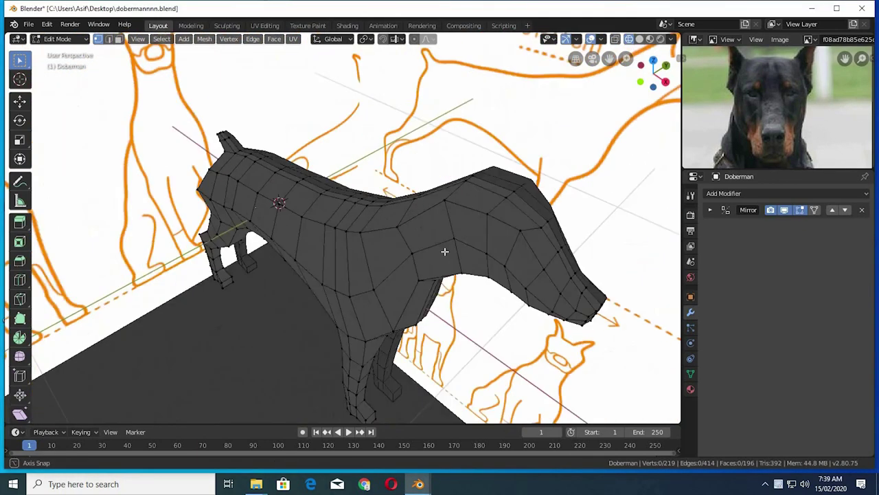
Step: Select the head-top face and extrude the first ear section upward, tilting and narrowing it
{"action": "middle_click_drag", "start_coordinate": [263, 147], "coordinate": [408, 216]}
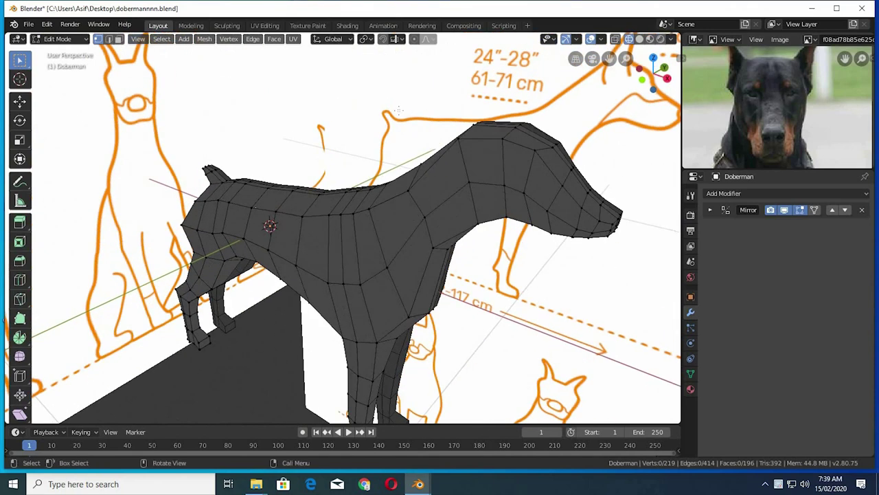
{"action": "key", "text": "ctrl+z"}
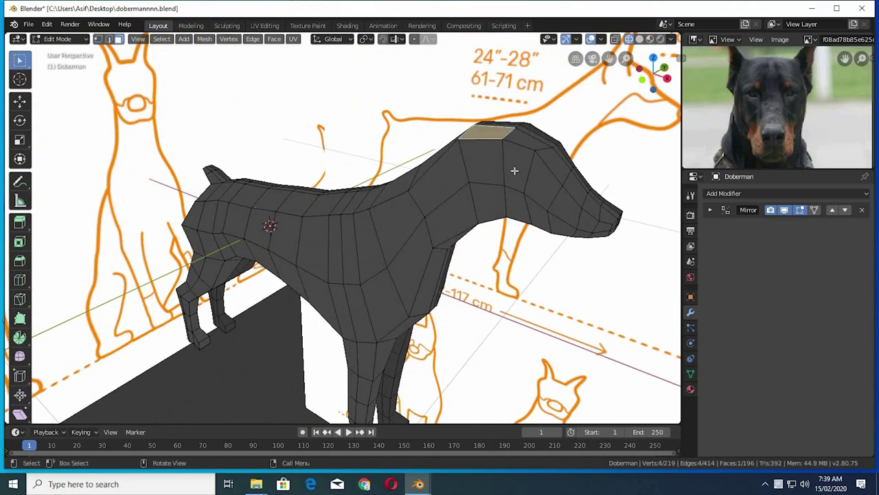
{"action": "key", "text": "KP_3"}
{"action": "key", "text": "KP_1"}
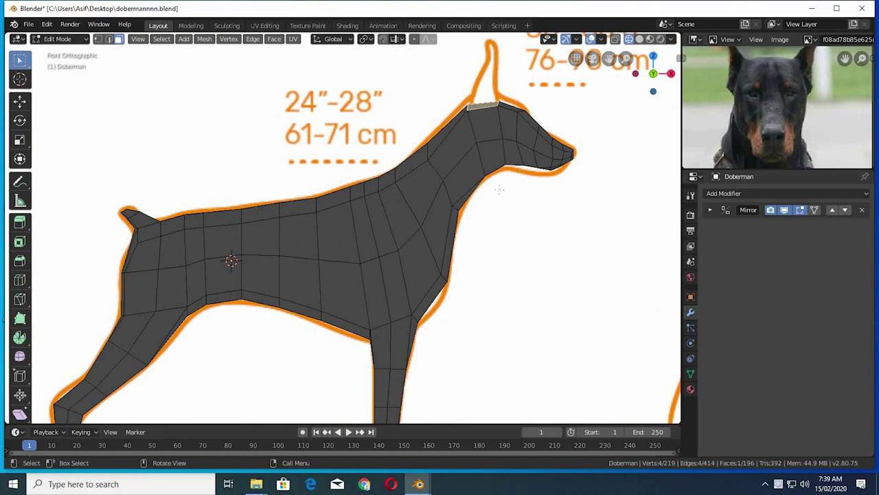
{"action": "middle_click_drag", "start_coordinate": [499, 190], "coordinate": [427, 267], "text": "shift"}
{"action": "key", "text": "e"}
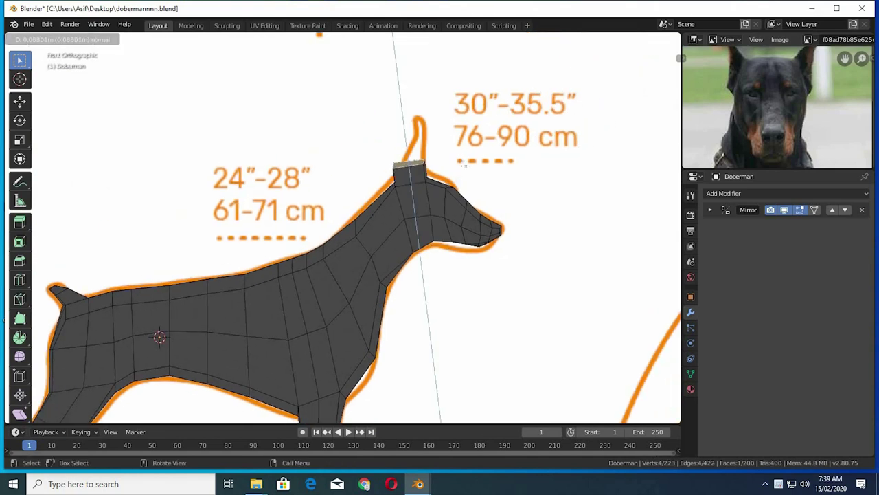
{"action": "left_click", "coordinate": [458, 168]}
{"action": "key", "text": "r"}
{"action": "left_click", "coordinate": [462, 173]}
{"action": "key", "text": "s"}
{"action": "left_click", "coordinate": [490, 189]}
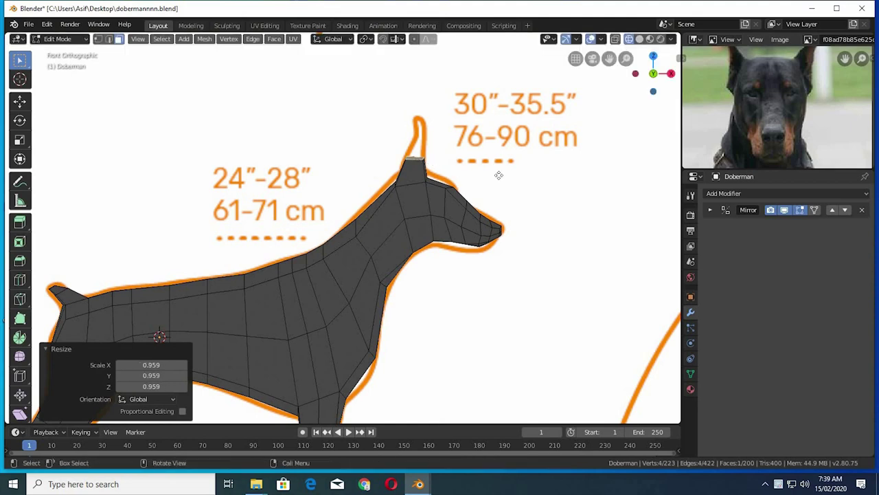
Step: Extrude a second ear segment, narrowing it and aligning it to the outline
{"action": "key", "text": "e"}
{"action": "left_click", "coordinate": [501, 176]}
{"action": "key", "text": "g"}
{"action": "left_click", "coordinate": [526, 199]}
{"action": "key", "text": "s"}
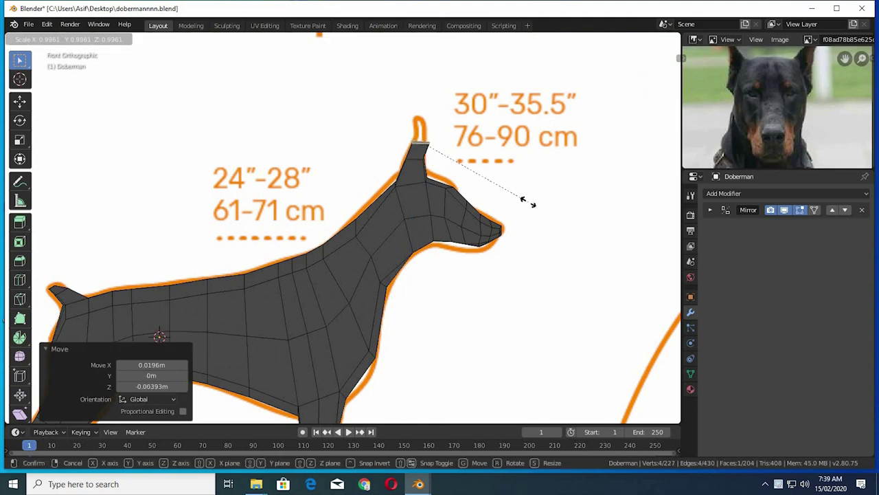
{"action": "left_click", "coordinate": [499, 191]}
{"action": "key", "text": "g"}
{"action": "left_click", "coordinate": [514, 177]}
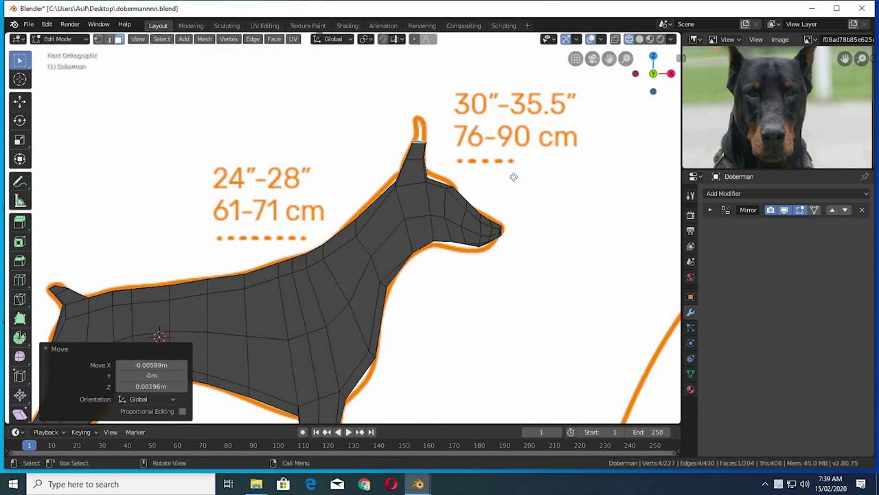
Step: Extrude a third ear segment, tilt it, taper to 0.823, then taper the tip to 0.739
{"action": "key", "text": "e"}
{"action": "left_click", "coordinate": [515, 173]}
{"action": "key", "text": "g"}
{"action": "left_click", "coordinate": [520, 176]}
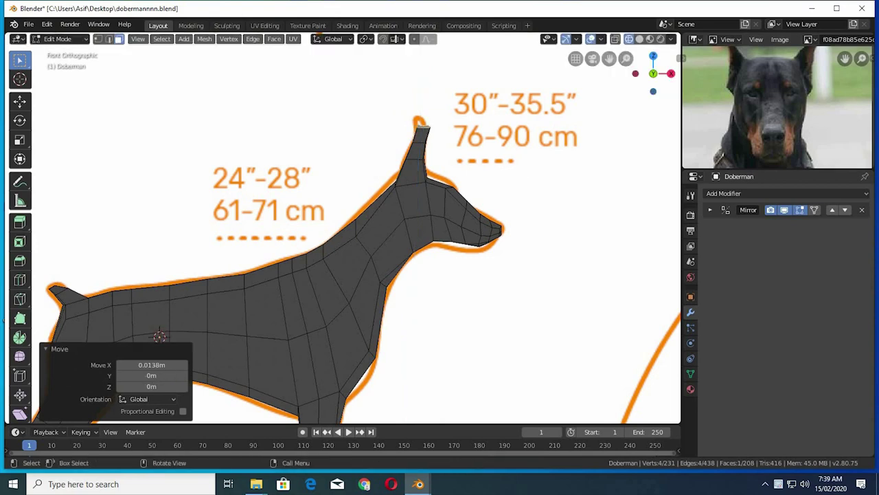
{"action": "key", "text": "r"}
{"action": "left_click", "coordinate": [516, 182]}
{"action": "key", "text": "s"}
{"action": "left_click", "coordinate": [505, 187]}
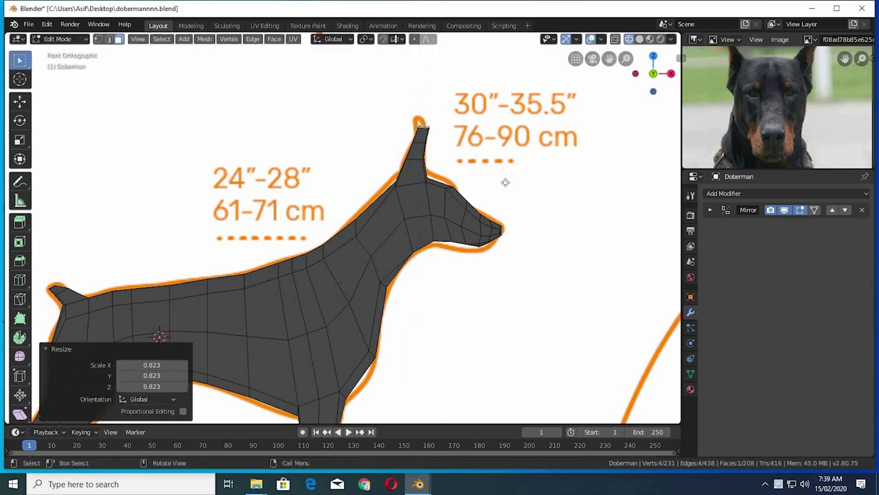
{"action": "key", "text": "g"}
{"action": "left_click", "coordinate": [506, 180]}
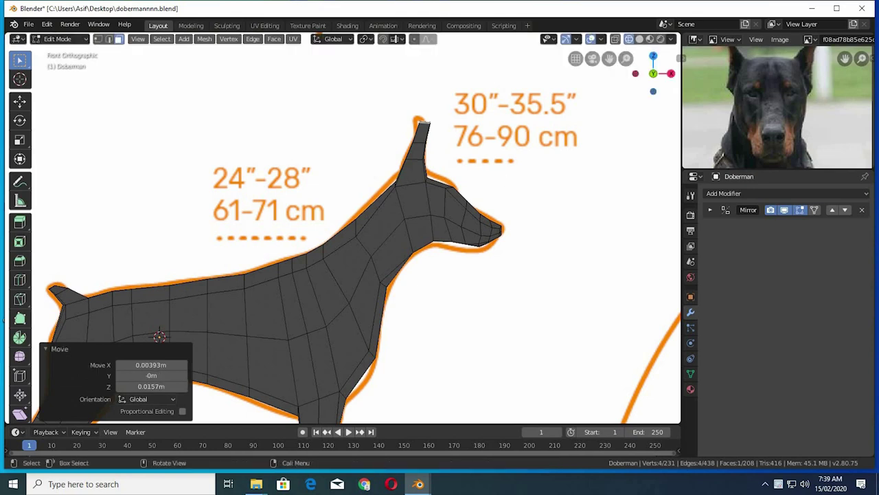
{"action": "key", "text": "s"}
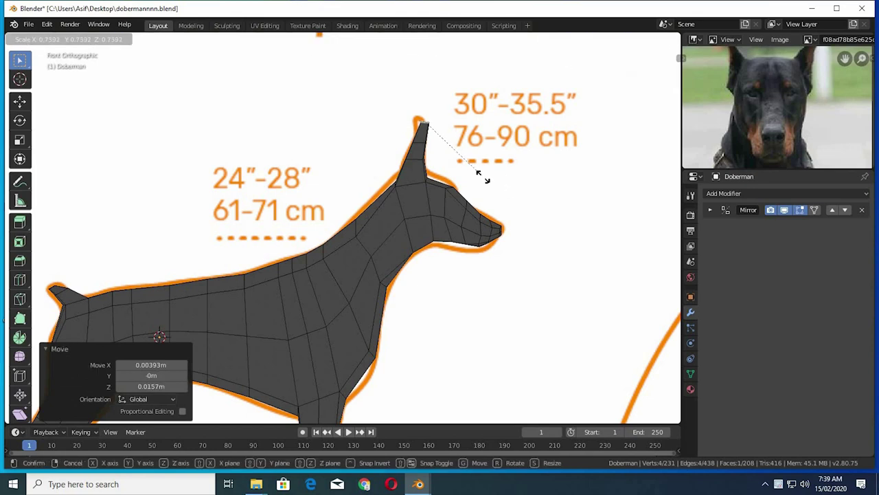
{"action": "left_click", "coordinate": [483, 176]}
Step: In the front view, lower the left ear tip and rotate it -14.3°
{"action": "scroll", "coordinate": [493, 204], "scroll_direction": "down", "scroll_amount": 3}
{"action": "mouse_move", "coordinate": [422, 241]}
{"action": "middle_mouse_down"}
{"action": "mouse_move", "coordinate": [386, 265]}
{"action": "mouse_move", "coordinate": [540, 235]}
{"action": "mouse_move", "coordinate": [387, 238]}
{"action": "middle_mouse_up"}
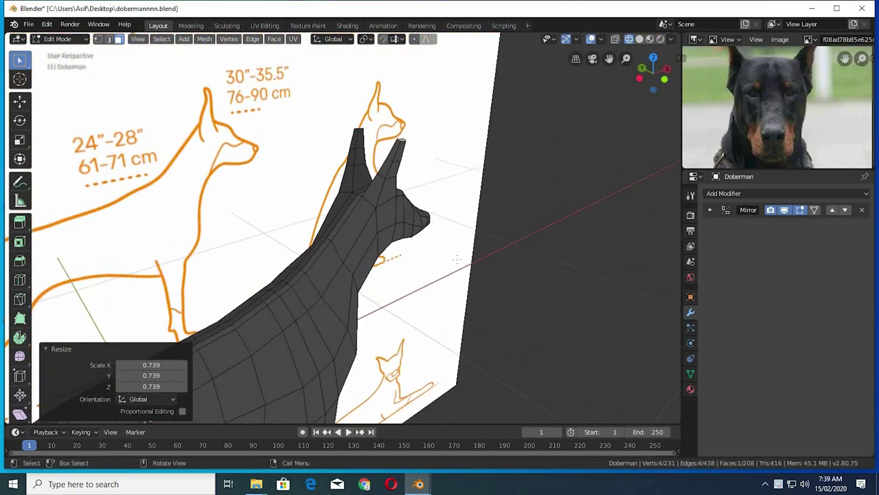
{"action": "key", "text": "KP_1"}
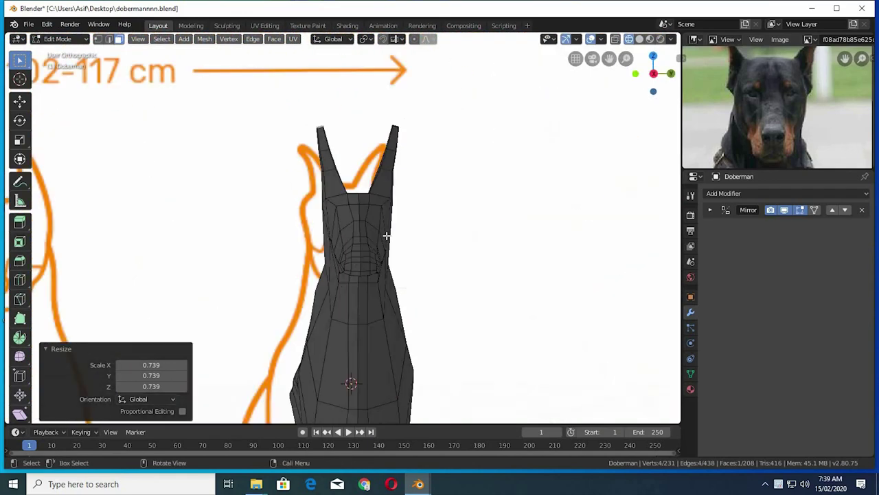
{"action": "key", "text": "KP_3"}
{"action": "key", "text": "KP_3"}
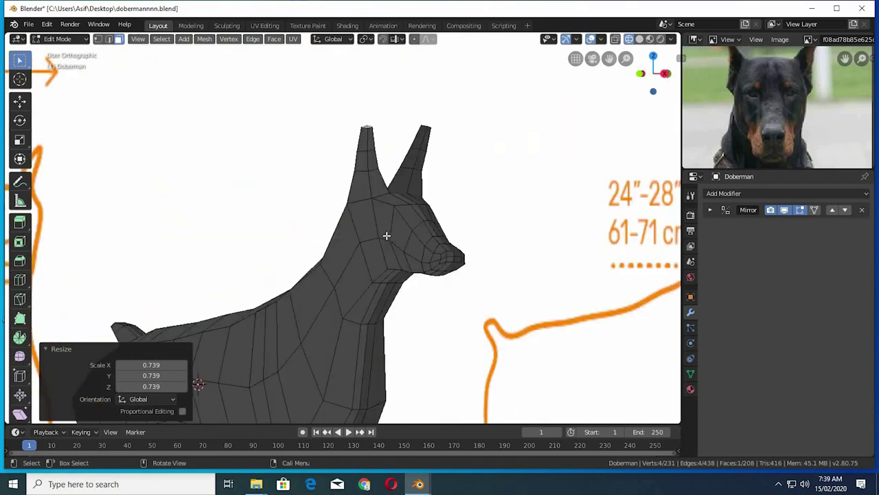
{"action": "left_click_drag", "start_coordinate": [303, 147], "coordinate": [335, 117]}
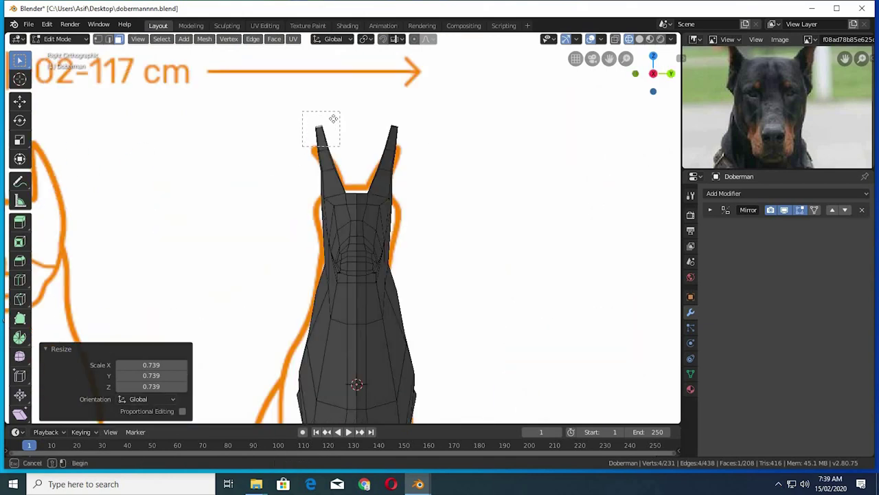
{"action": "key", "text": "g"}
{"action": "left_click", "coordinate": [332, 124]}
{"action": "key", "text": "r"}
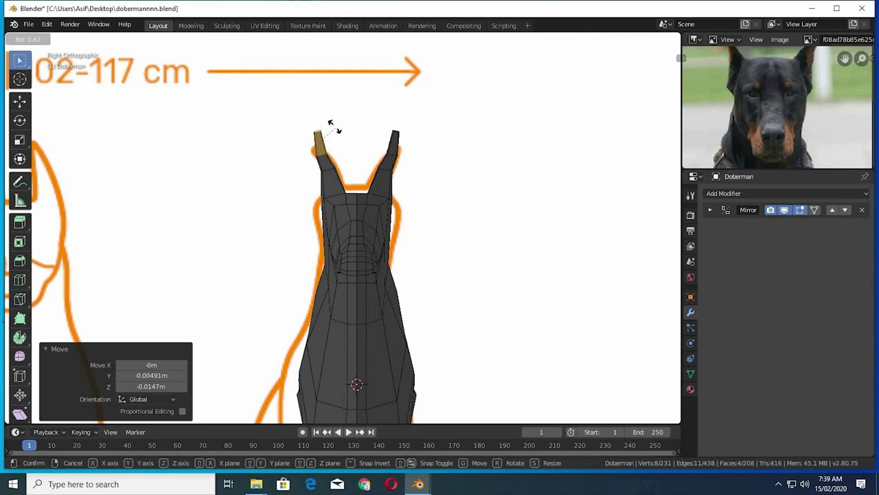
{"action": "left_click", "coordinate": [325, 131]}
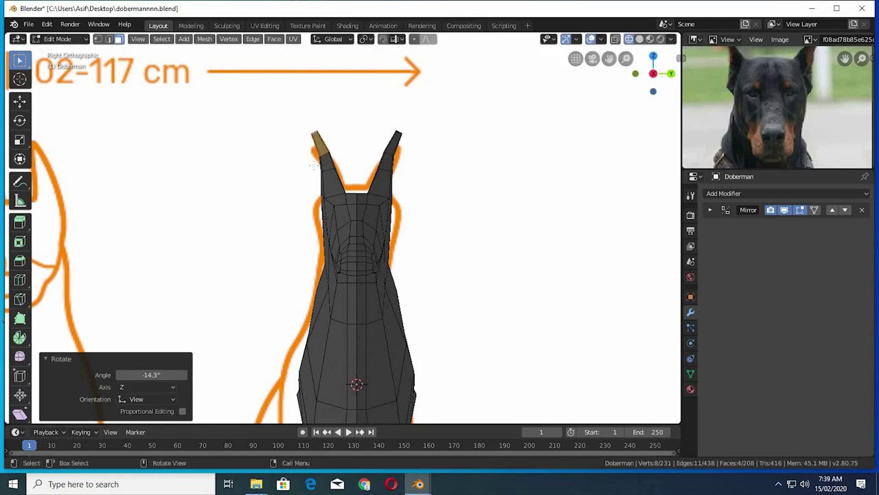
Step: Undo a trial ear move, enable X-ray, then shrink, reposition and narrow the ear tip
{"action": "left_click", "coordinate": [342, 131], "text": "shift"}
{"action": "key", "text": "g"}
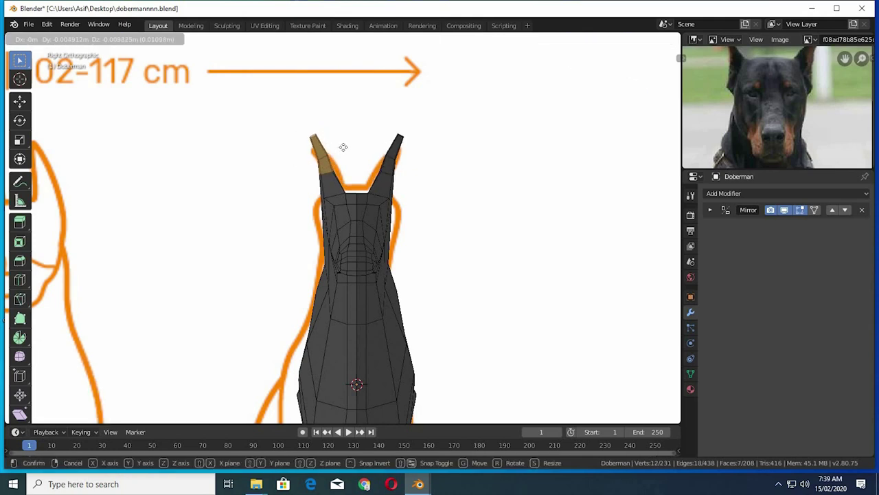
{"action": "left_click", "coordinate": [340, 160]}
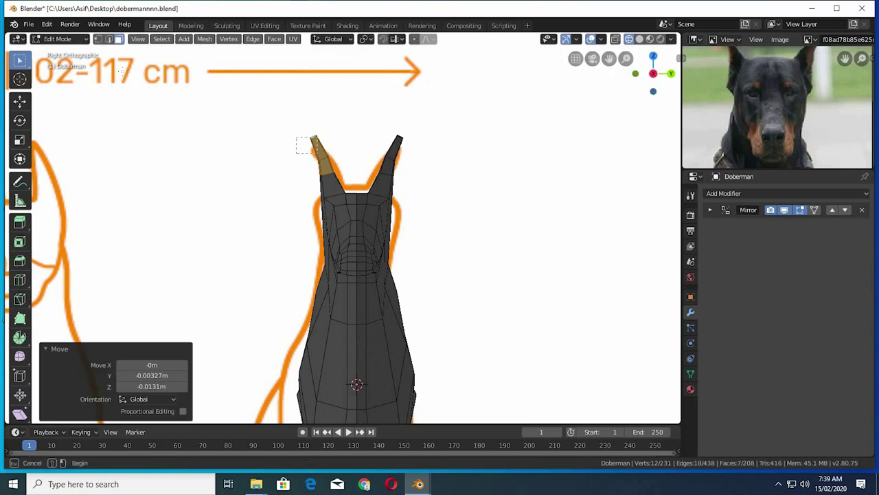
{"action": "key", "text": "ctrl+z"}
{"action": "key", "text": "ctrl+z"}
{"action": "left_click", "coordinate": [616, 39]}
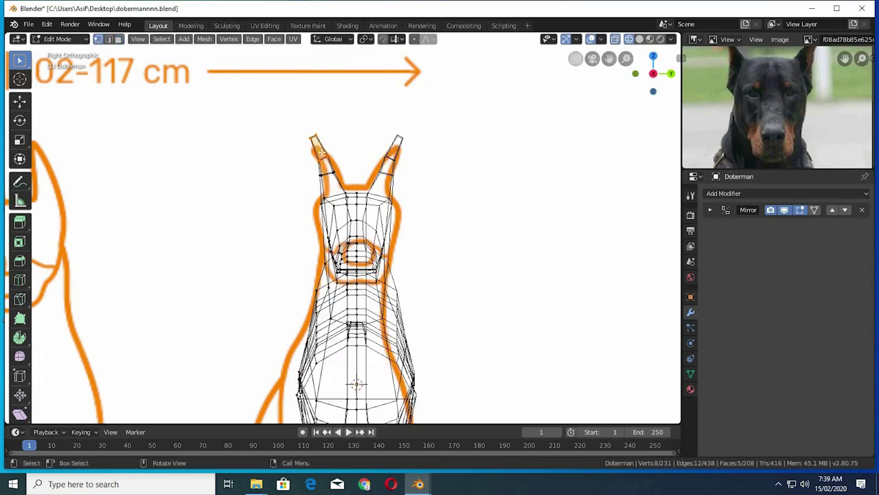
{"action": "left_click", "coordinate": [323, 131]}
{"action": "key", "text": "s"}
{"action": "left_click", "coordinate": [340, 143]}
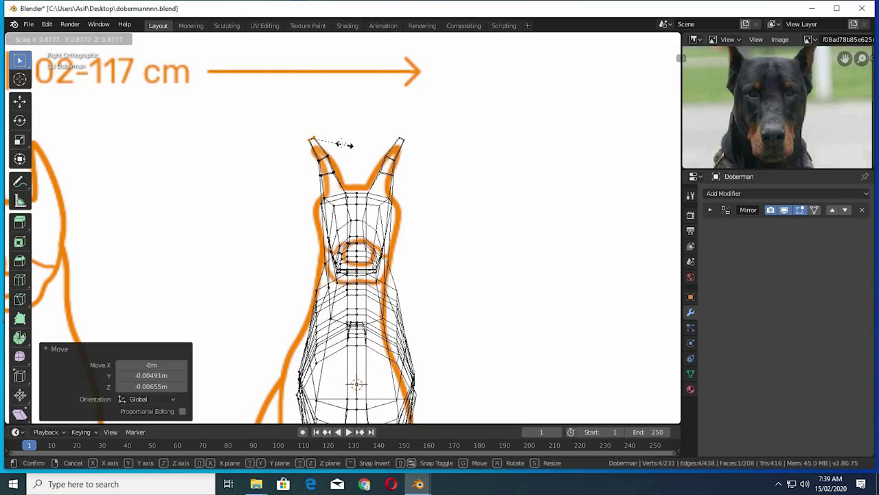
{"action": "key", "text": "g"}
{"action": "left_click", "coordinate": [329, 156]}
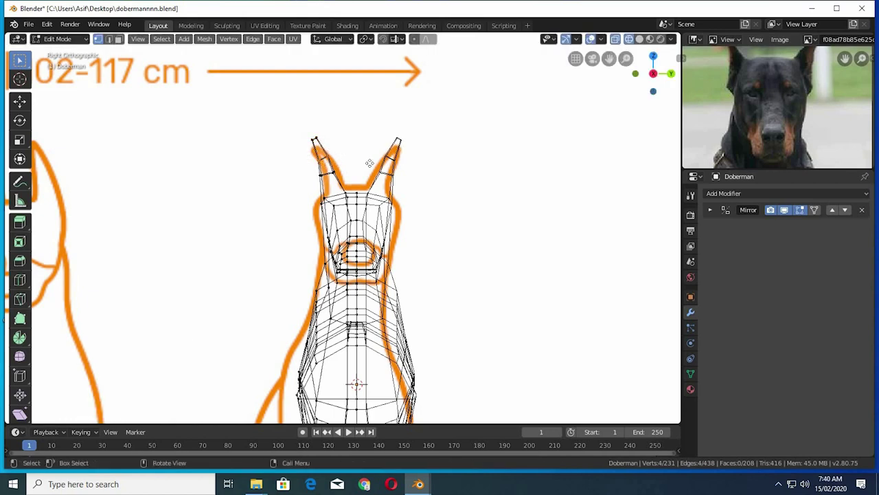
{"action": "key", "text": "s"}
{"action": "left_click", "coordinate": [328, 172]}
Step: Box-select the lower ear vertices, scale and rotate them, and shift 0.00491 m along Y
{"action": "key", "text": "b"}
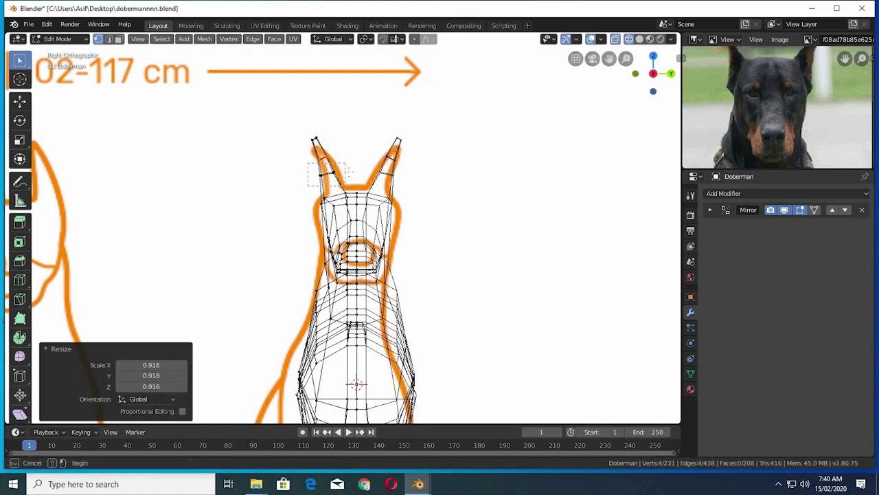
{"action": "left_click_drag", "start_coordinate": [347, 170], "coordinate": [347, 172]}
{"action": "key", "text": "s"}
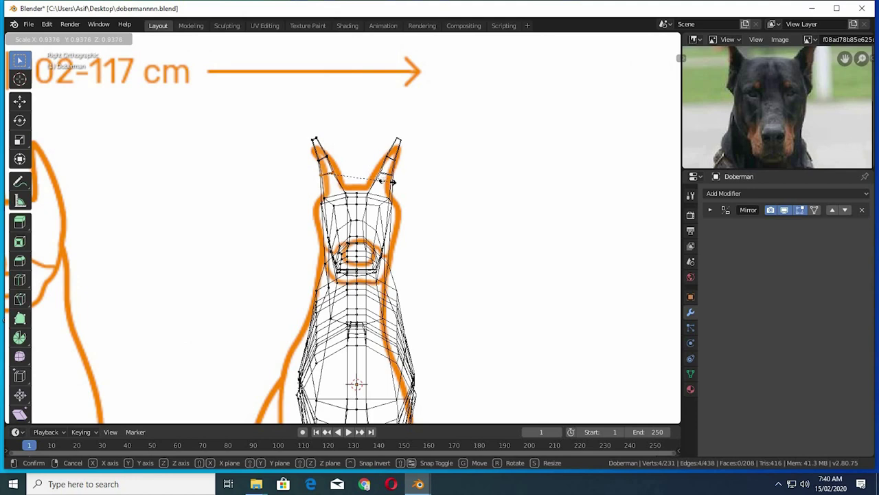
{"action": "left_click", "coordinate": [394, 182]}
{"action": "key", "text": "r"}
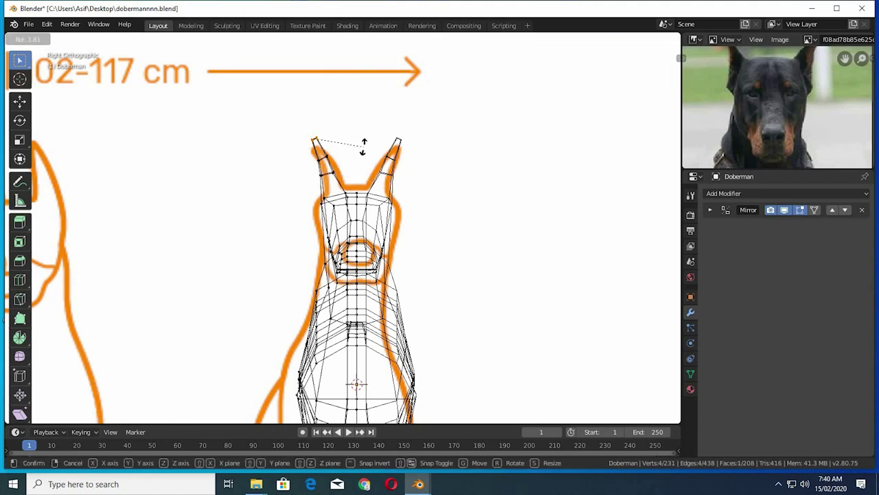
{"action": "left_click", "coordinate": [364, 146]}
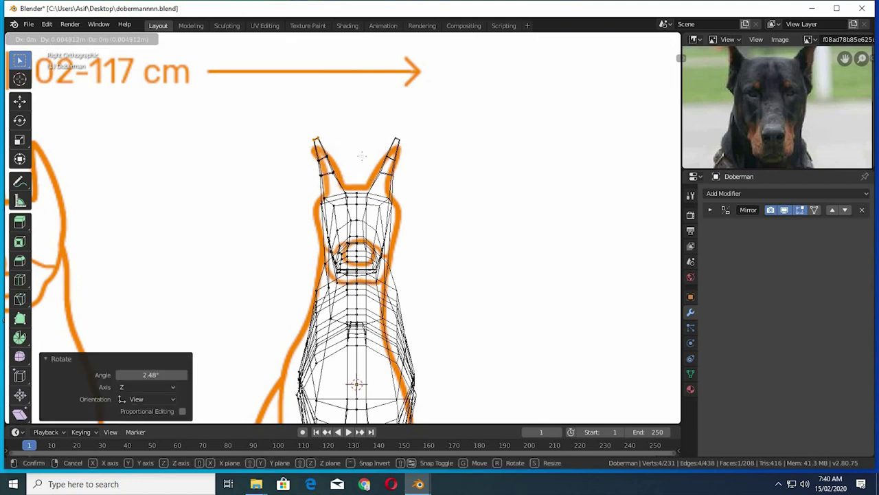
{"action": "key", "text": "g"}
{"action": "key", "text": "y"}
{"action": "left_click", "coordinate": [360, 149]}
{"action": "left_click_drag", "start_coordinate": [653, 72], "coordinate": [627, 59]}
Step: In right side view with see-through display, move a head vertex to match the reference
{"action": "left_click", "coordinate": [639, 39]}
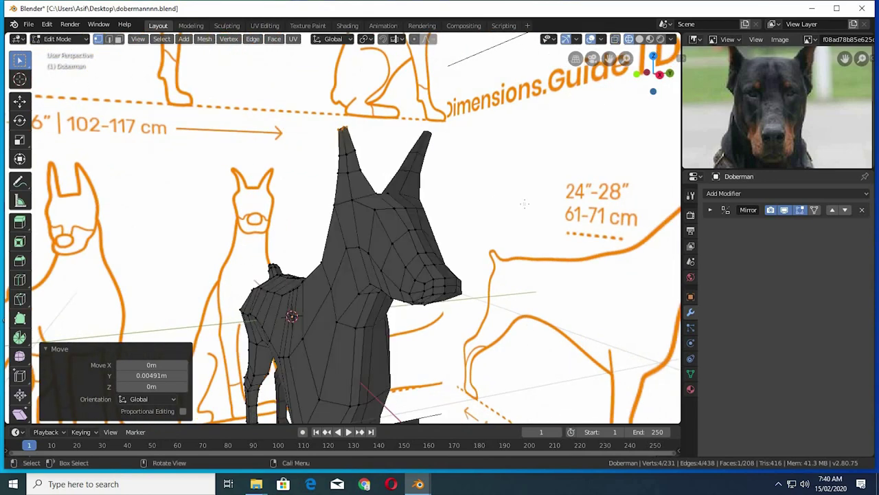
{"action": "middle_click_drag", "start_coordinate": [618, 138], "coordinate": [563, 206]}
{"action": "key", "text": "KP_1"}
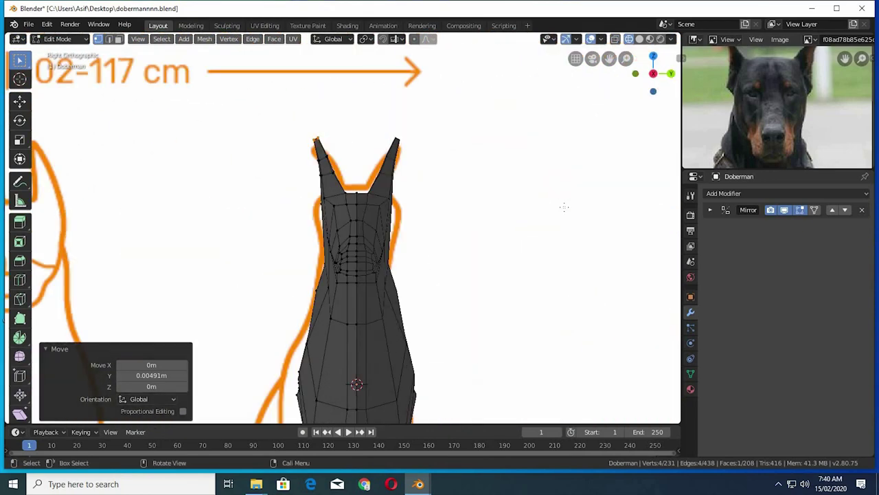
{"action": "key", "text": "KP_3"}
{"action": "left_click", "coordinate": [614, 39]}
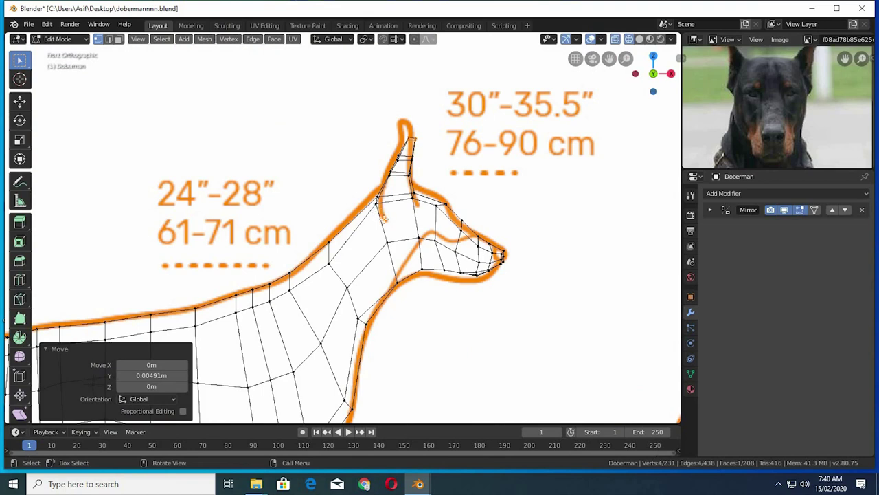
{"action": "left_click", "coordinate": [384, 219]}
{"action": "key", "text": "g"}
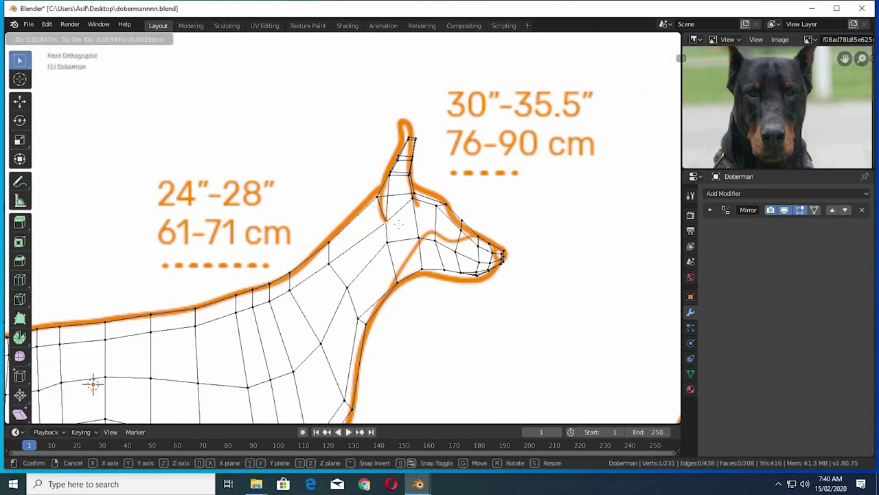
{"action": "left_click", "coordinate": [399, 223]}
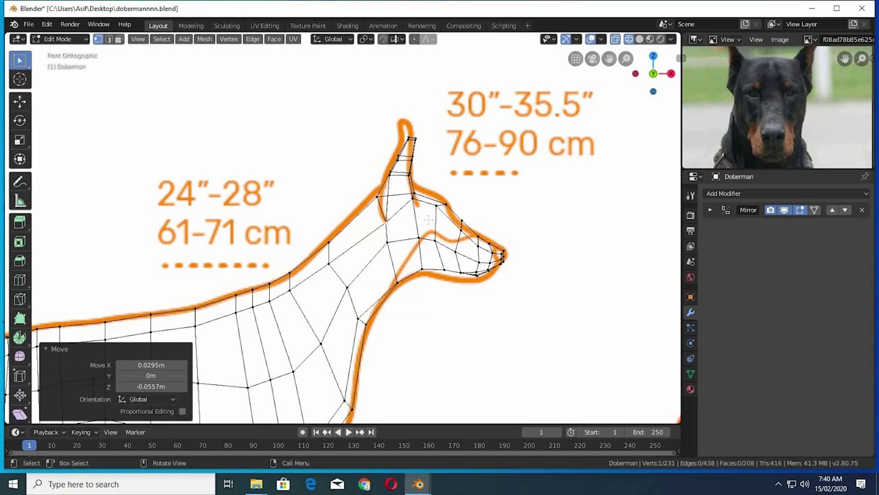
Step: Shift an ear vertex so the ear follows the right-side reference outline
{"action": "mouse_move", "coordinate": [427, 219]}
{"action": "middle_mouse_down"}
{"action": "mouse_move", "coordinate": [508, 237]}
{"action": "mouse_move", "coordinate": [440, 242]}
{"action": "middle_mouse_up"}
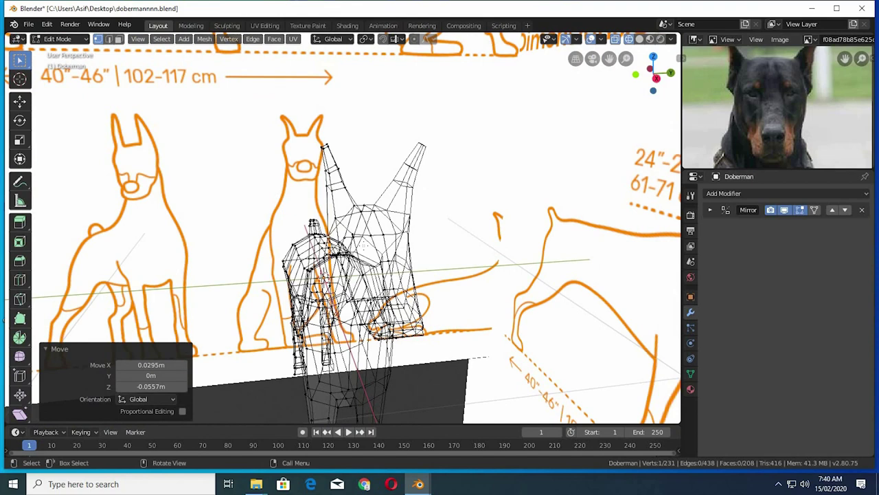
{"action": "key", "text": "KP_3"}
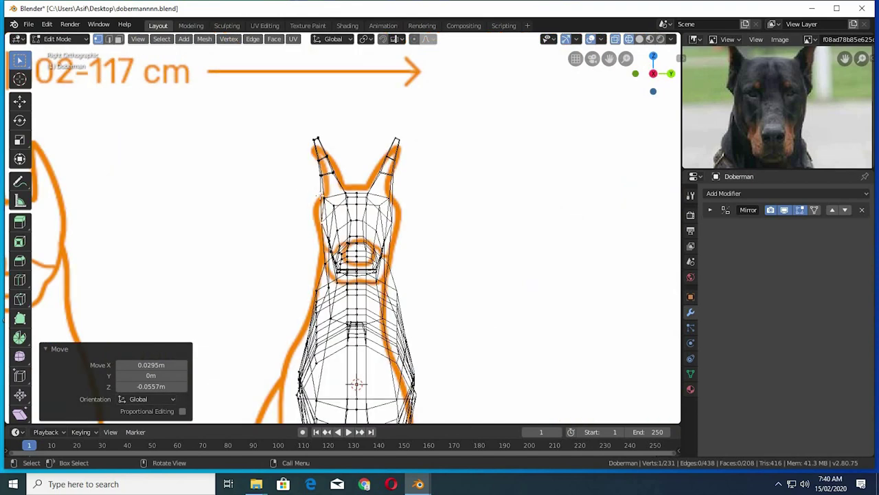
{"action": "left_click", "coordinate": [326, 197]}
{"action": "key", "text": "g"}
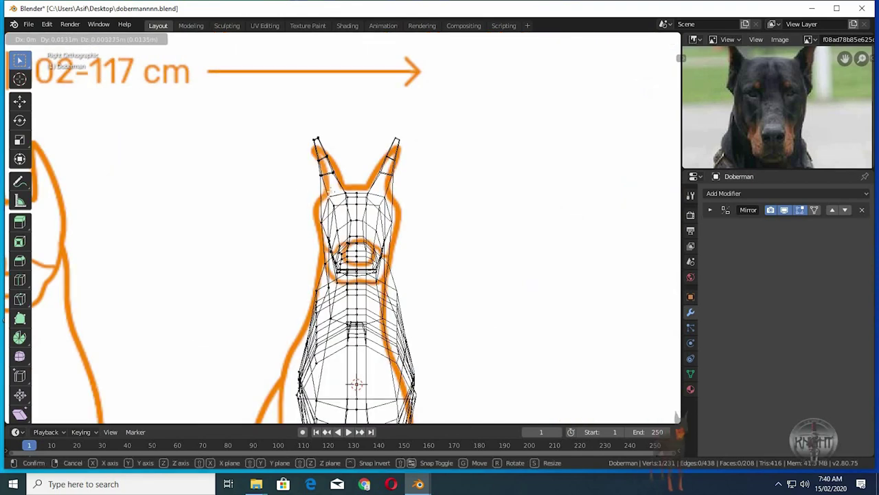
{"action": "left_click", "coordinate": [321, 172]}
Step: Load the single Doberman photo into the Image Editor as a reference
{"action": "scroll", "coordinate": [740, 123], "scroll_direction": "up", "scroll_amount": 2}
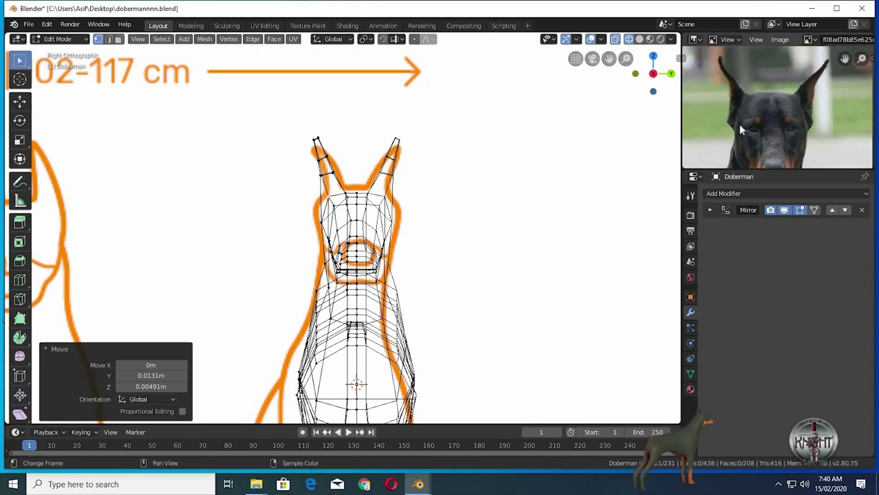
{"action": "left_click", "coordinate": [816, 41]}
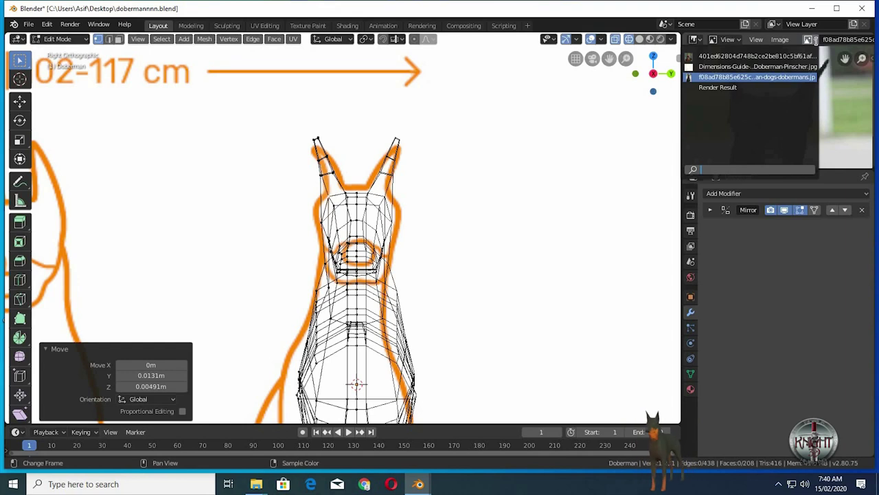
{"action": "left_click", "coordinate": [788, 80]}
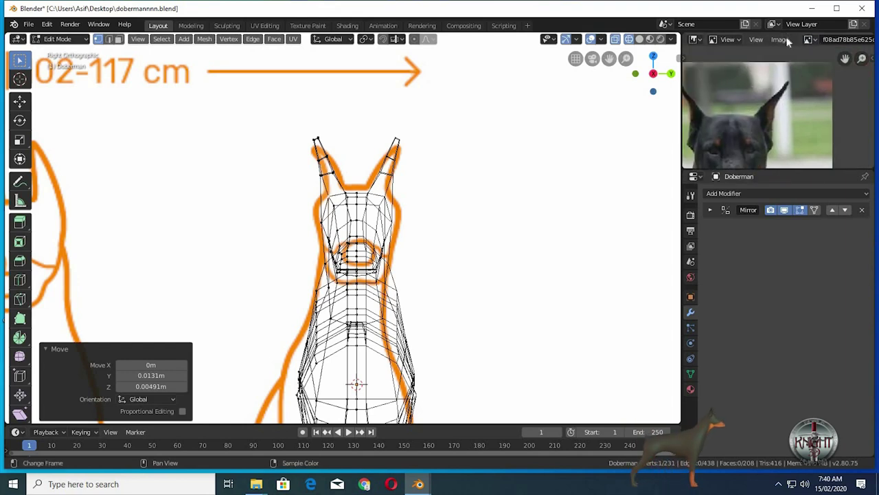
{"action": "key", "text": "alt+o"}
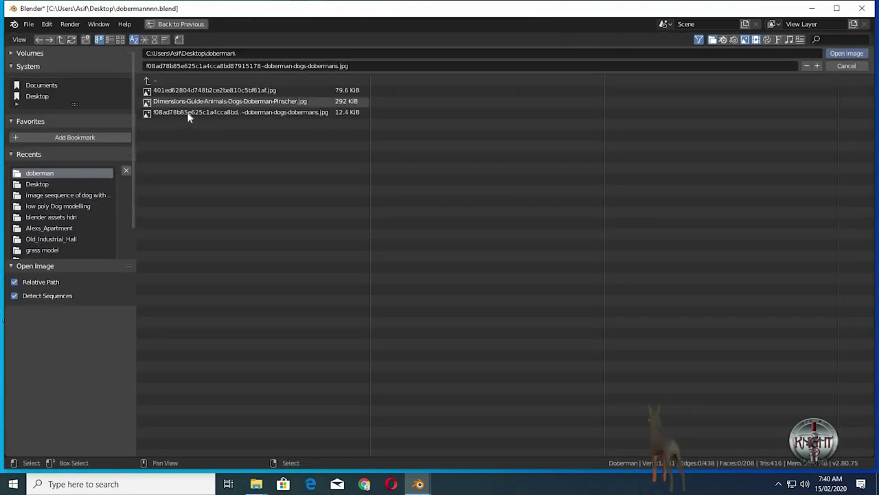
{"action": "left_click", "coordinate": [190, 114]}
{"action": "left_click", "coordinate": [846, 53]}
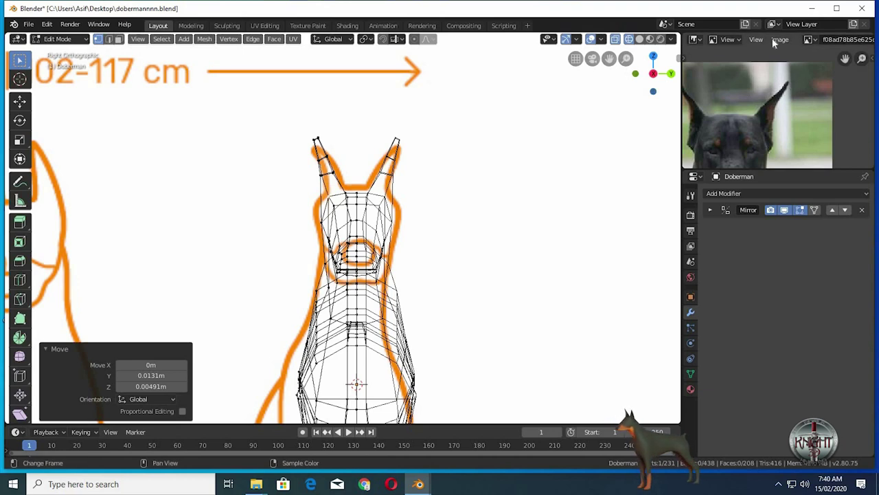
Step: Open the first folder photo, then display 401ed62804d748b2ce2be810c5bf61af.jpg zoomed on the two Dobermans' ears
{"action": "key", "text": "alt+o"}
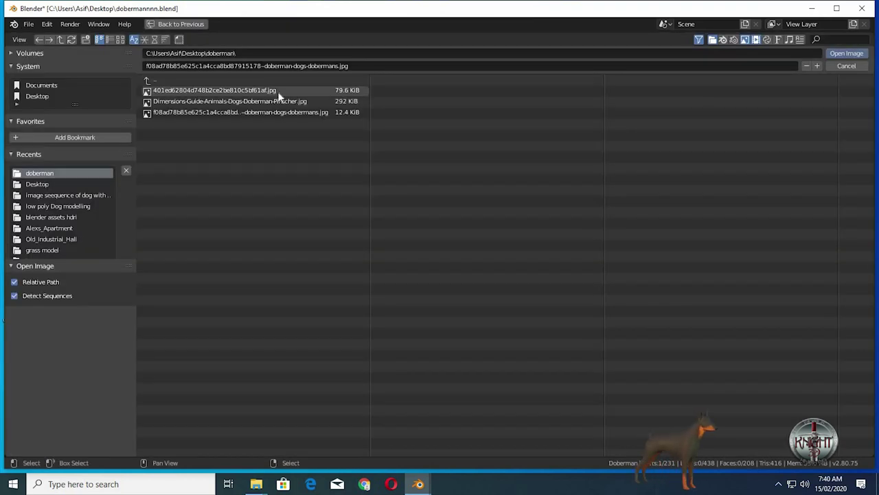
{"action": "double_click", "coordinate": [279, 97]}
{"action": "key", "text": "Home"}
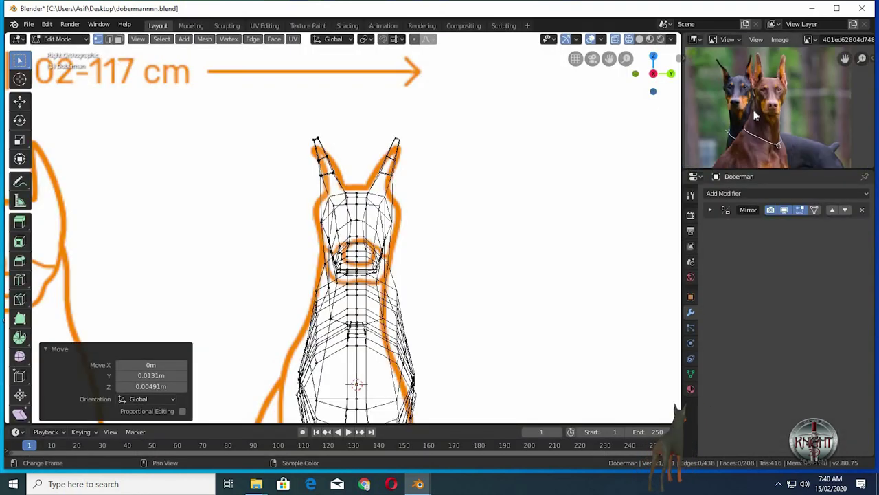
{"action": "scroll", "coordinate": [755, 116], "scroll_direction": "up", "scroll_amount": 2}
{"action": "scroll", "coordinate": [754, 115], "scroll_direction": "up", "scroll_amount": 2}
{"action": "scroll", "coordinate": [754, 115], "scroll_direction": "up", "scroll_amount": 2}
{"action": "left_click", "coordinate": [810, 39]}
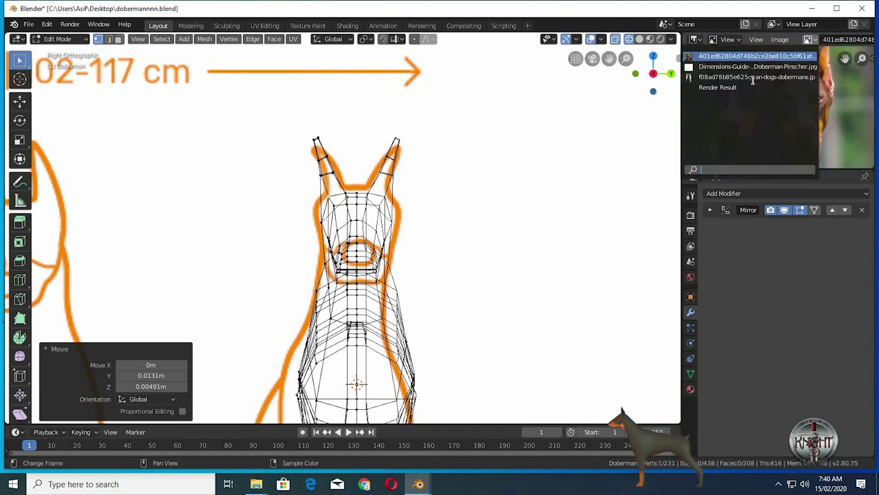
{"action": "left_click", "coordinate": [756, 56]}
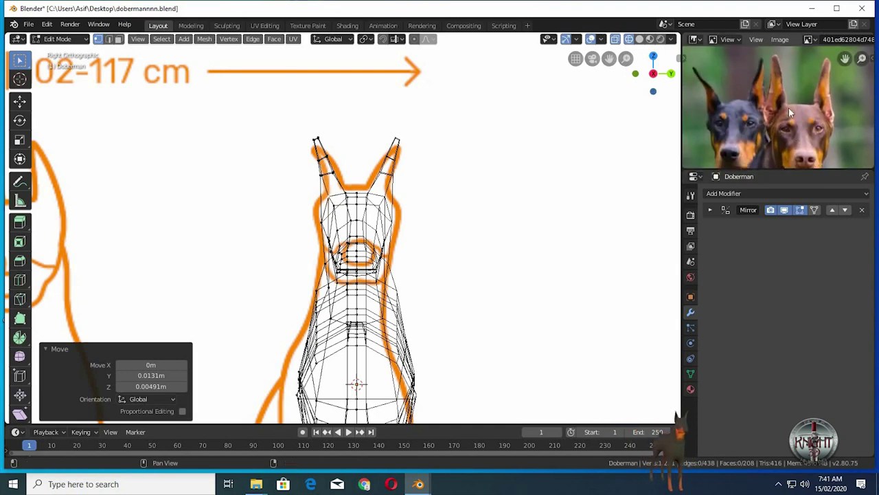
{"action": "scroll", "coordinate": [789, 108], "scroll_direction": "up", "scroll_amount": 1}
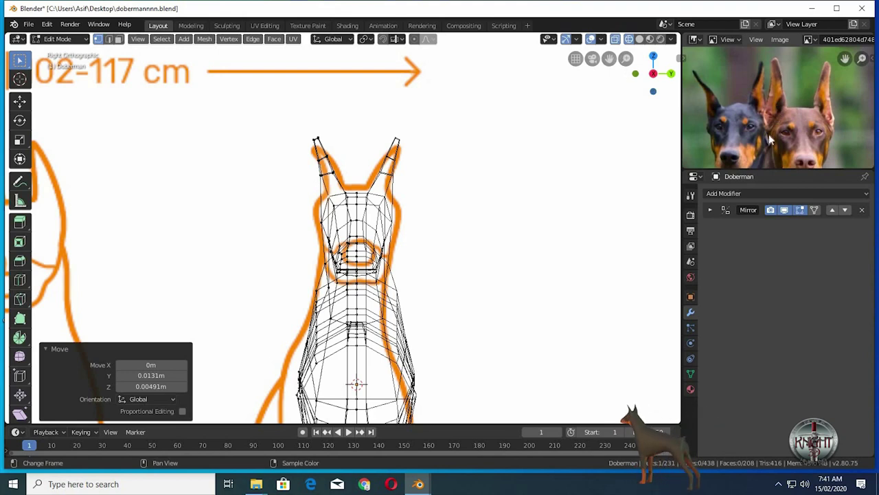
Step: Zoom in and nudge four ear vertices toward the reference outline
{"action": "scroll", "coordinate": [338, 166], "scroll_direction": "up", "scroll_amount": 1}
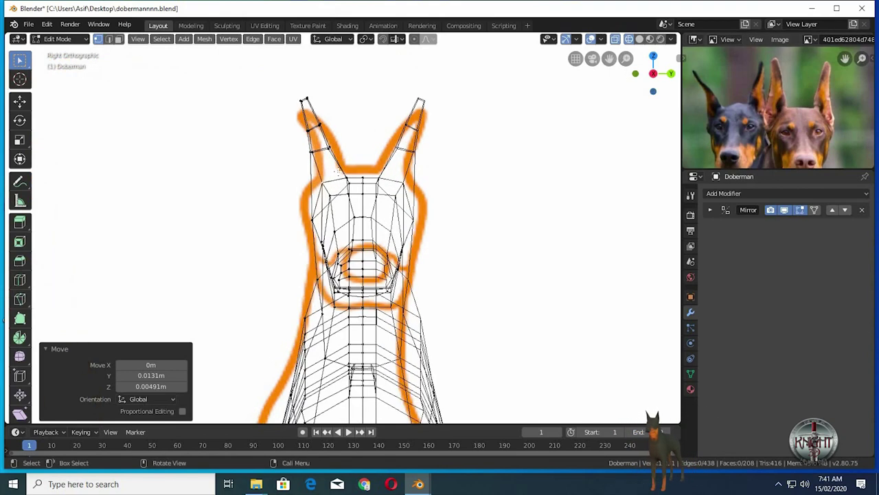
{"action": "scroll", "coordinate": [329, 161], "scroll_direction": "up", "scroll_amount": 1}
{"action": "scroll", "coordinate": [320, 155], "scroll_direction": "up", "scroll_amount": 1}
{"action": "key", "text": "g"}
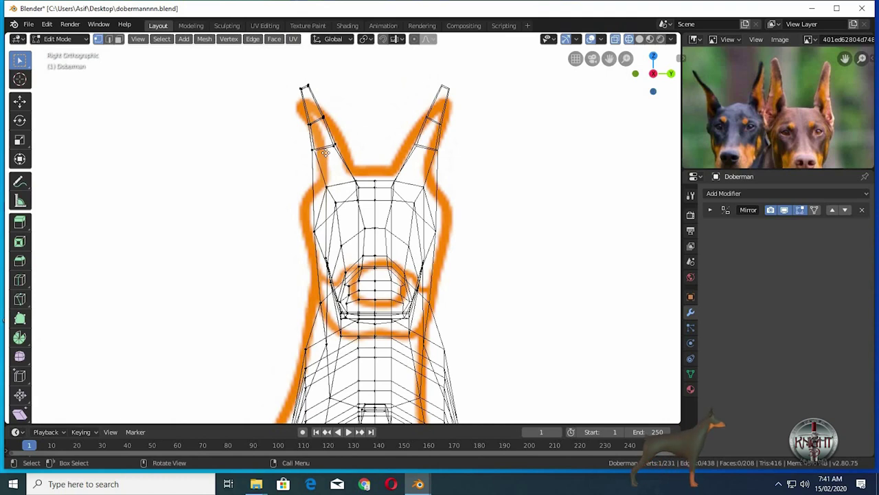
{"action": "left_click", "coordinate": [316, 138]}
{"action": "key", "text": "g"}
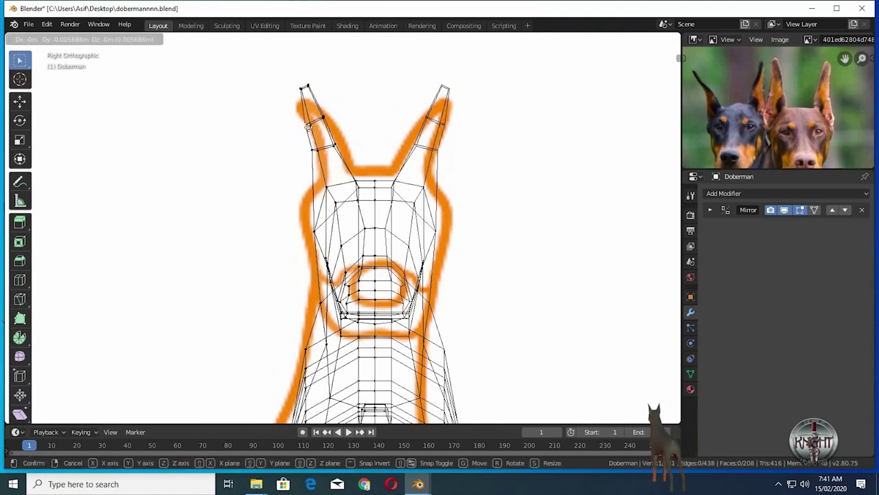
{"action": "left_click", "coordinate": [309, 131]}
{"action": "key", "text": "g"}
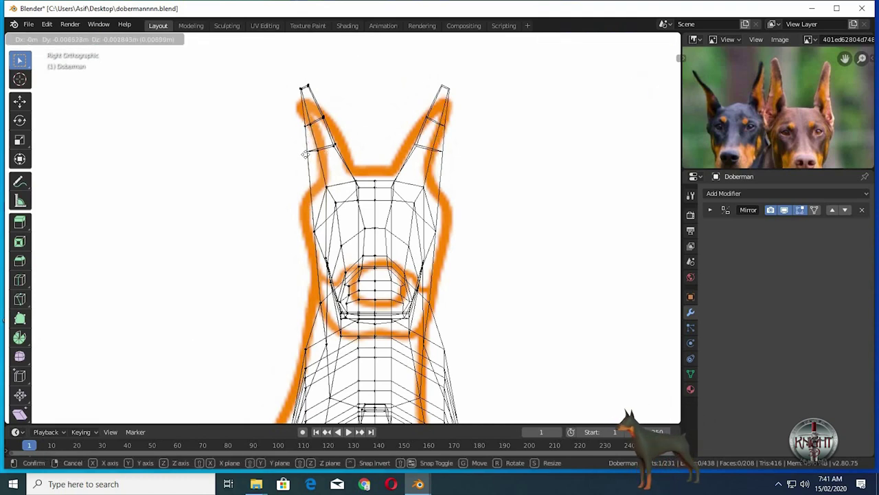
{"action": "left_click", "coordinate": [307, 127]}
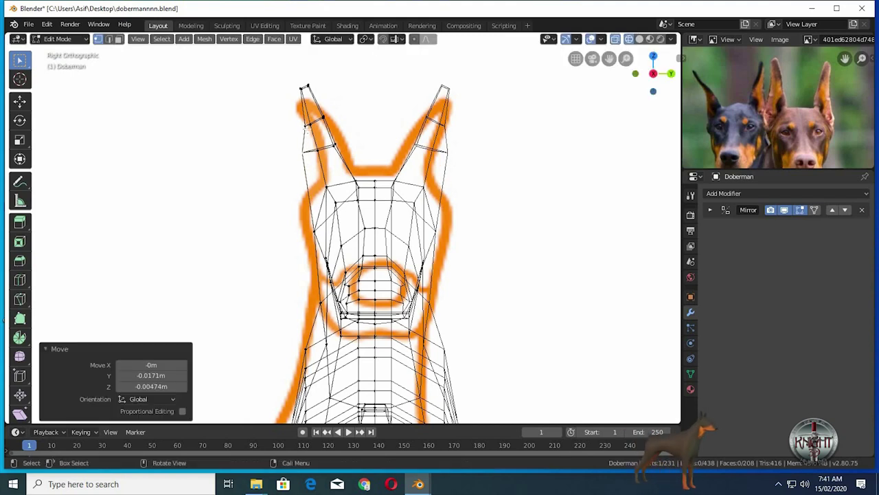
{"action": "key", "text": "g"}
{"action": "left_click", "coordinate": [310, 137]}
Step: Add a loop cut across the ear and reposition one of its new vertices
{"action": "key", "text": "ctrl+r"}
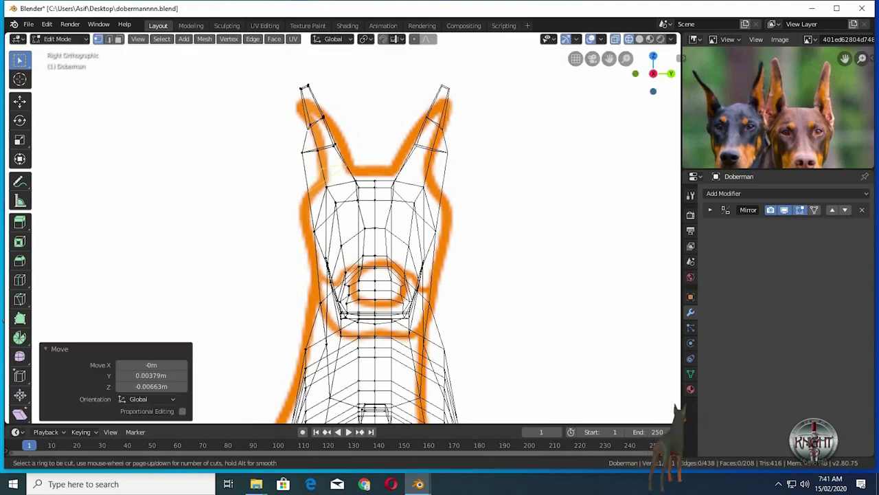
{"action": "left_click", "coordinate": [309, 168]}
{"action": "left_click", "coordinate": [309, 165]}
{"action": "key", "text": "g"}
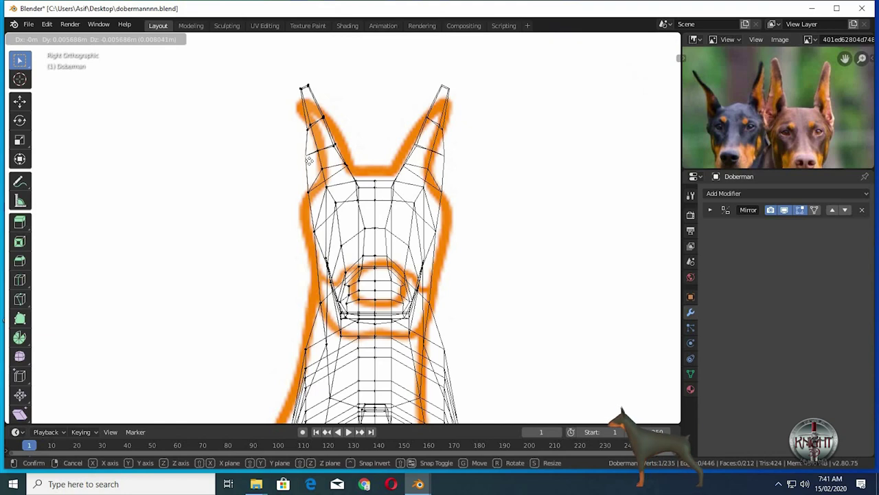
{"action": "left_click", "coordinate": [313, 128]}
Step: Reshape the ear further by moving three more of its vertices
{"action": "key", "text": "g"}
{"action": "left_click", "coordinate": [305, 128]}
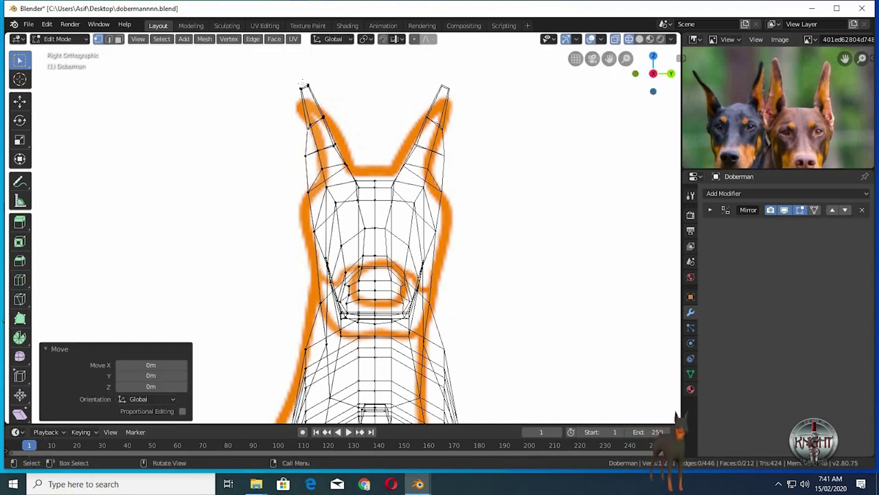
{"action": "key", "text": "g"}
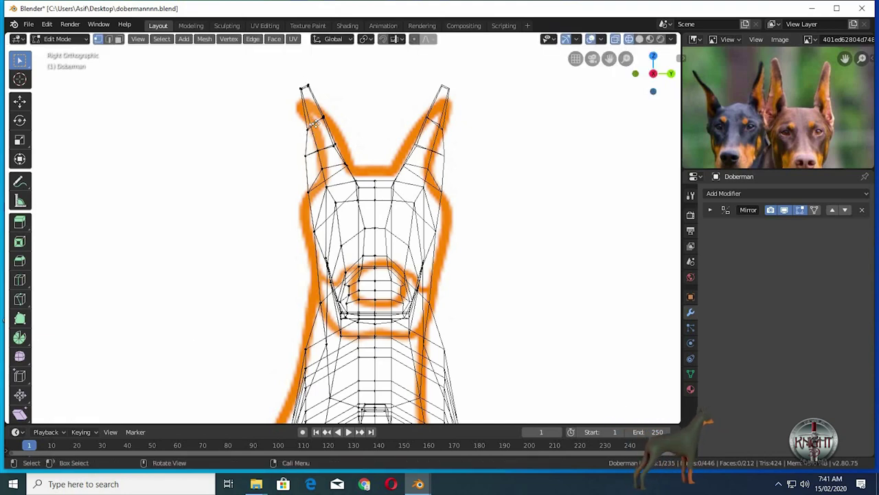
{"action": "left_click", "coordinate": [316, 148]}
{"action": "key", "text": "g"}
{"action": "left_click", "coordinate": [321, 151]}
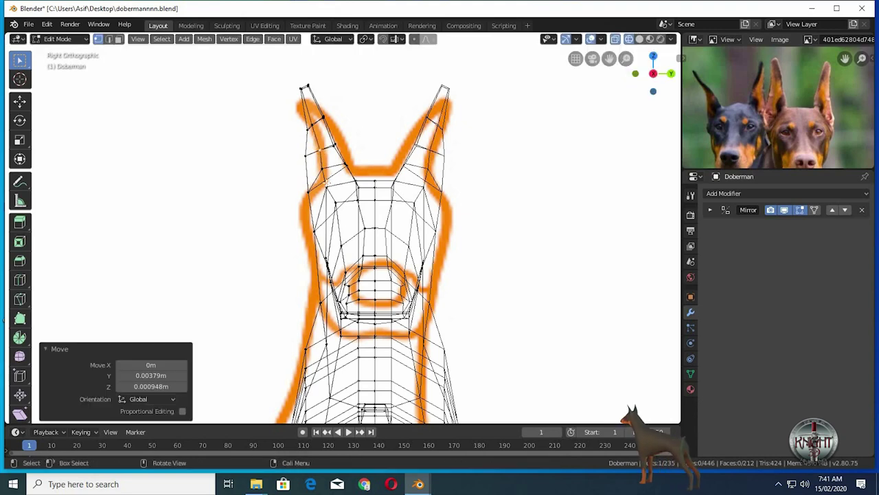
Step: Fine-tune three ear vertices in perspective, then view the ears solid-shaded from the front
{"action": "left_click", "coordinate": [339, 179]}
{"action": "middle_click_drag", "start_coordinate": [377, 177], "coordinate": [334, 364]}
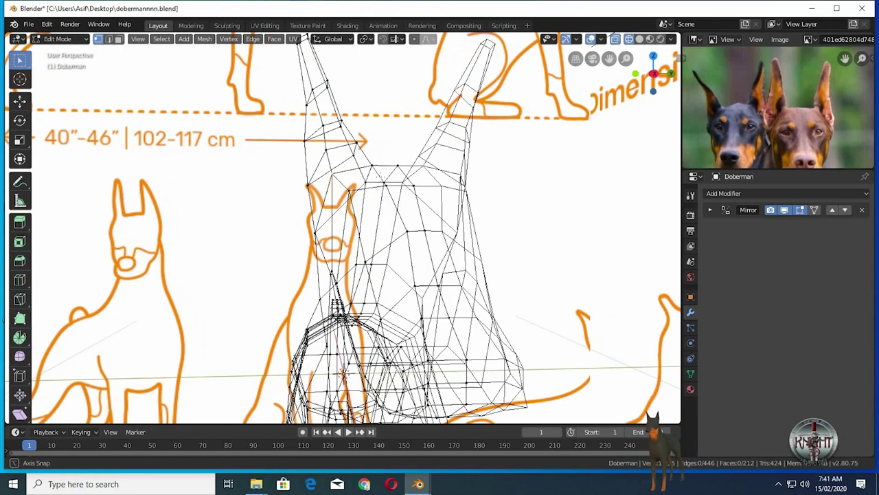
{"action": "key", "text": "g"}
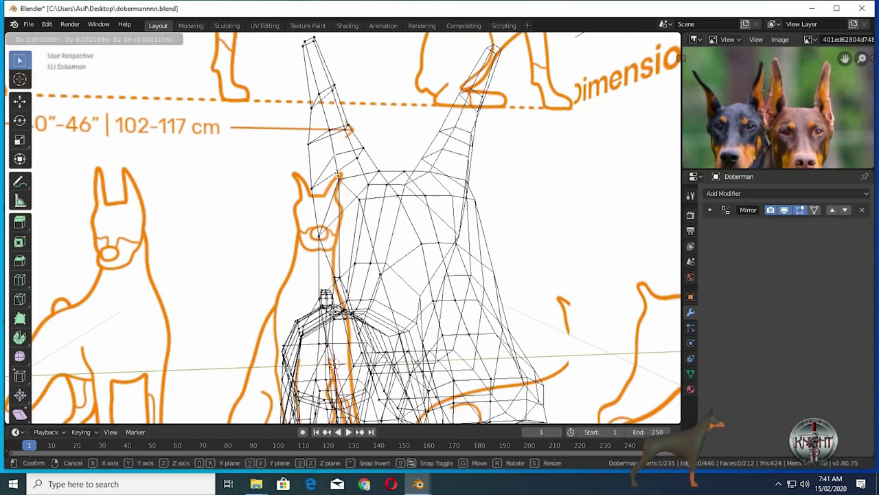
{"action": "left_click", "coordinate": [338, 154]}
{"action": "key", "text": "g"}
{"action": "left_click", "coordinate": [338, 156]}
{"action": "key", "text": "g"}
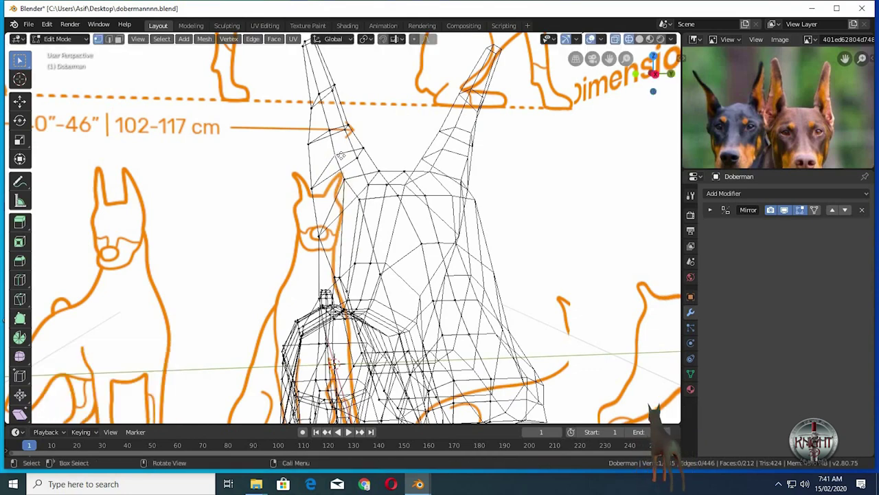
{"action": "left_click", "coordinate": [337, 155]}
{"action": "key", "text": "alt+z"}
{"action": "middle_click_drag", "start_coordinate": [507, 167], "coordinate": [397, 187]}
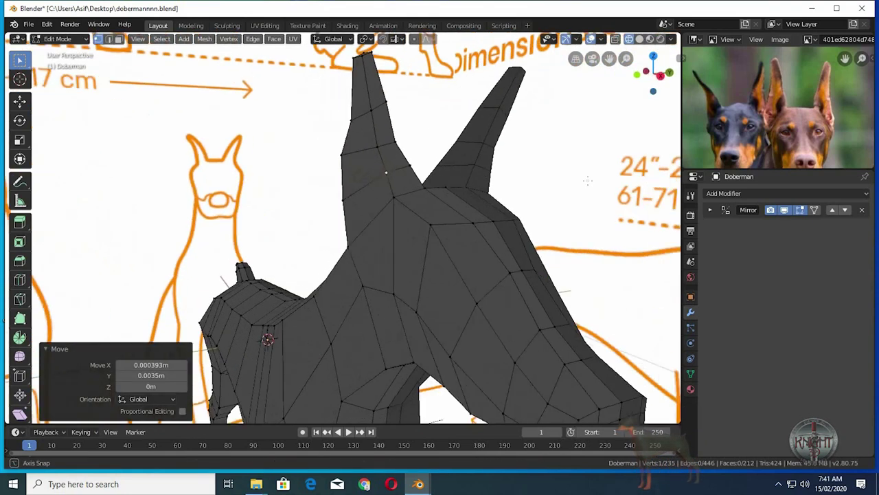
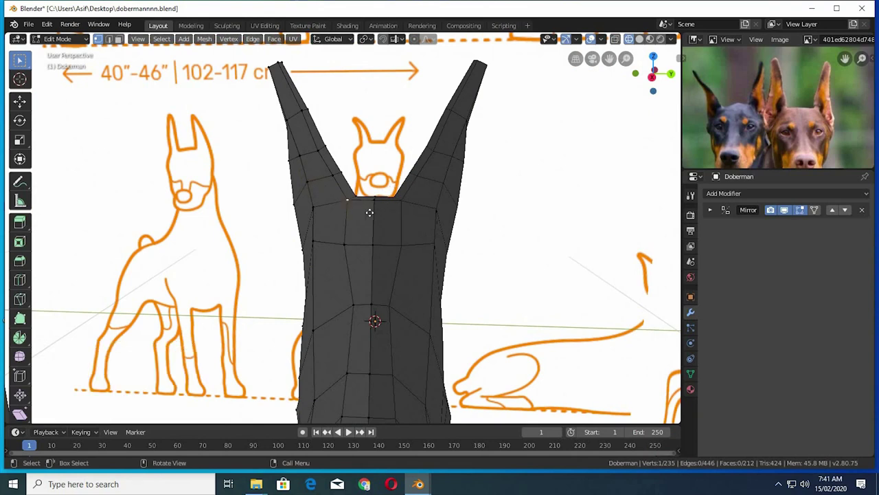
Step: Pull the left-ear vertices upward into a tall, pointed ear tip
{"action": "key", "text": "g"}
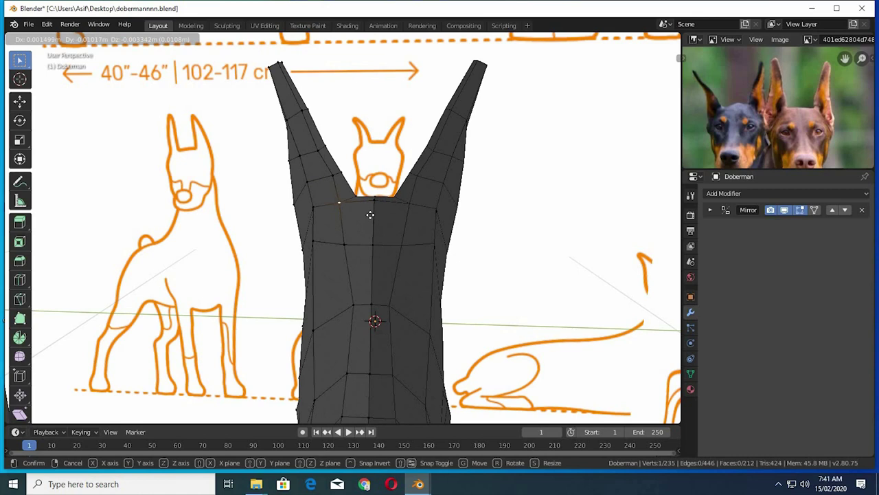
{"action": "left_click", "coordinate": [370, 215]}
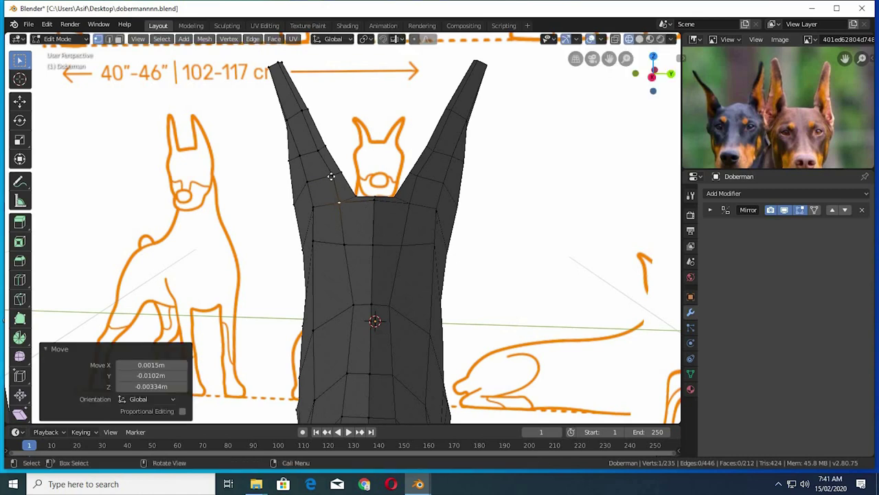
{"action": "key", "text": "g"}
{"action": "left_click", "coordinate": [319, 148]}
{"action": "key", "text": "g"}
{"action": "left_click", "coordinate": [316, 147]}
{"action": "key", "text": "g"}
{"action": "left_click", "coordinate": [294, 115]}
{"action": "key", "text": "g"}
{"action": "left_click", "coordinate": [275, 72]}
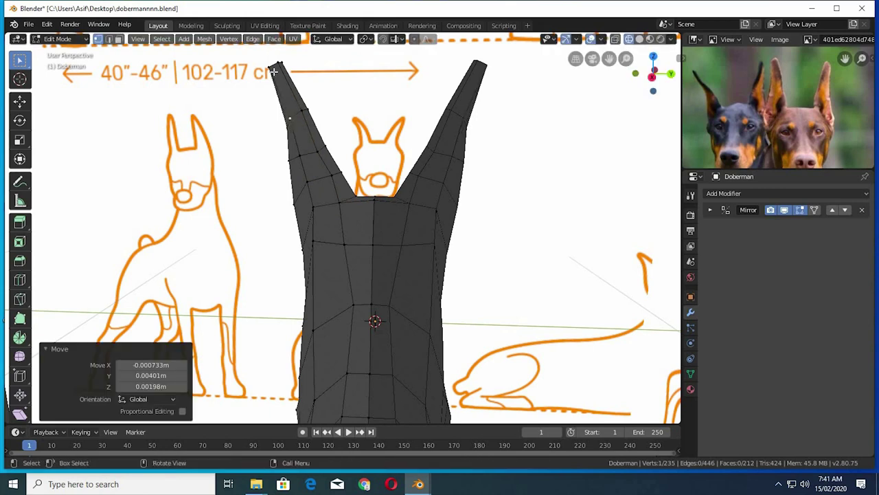
{"action": "key", "text": "g"}
{"action": "left_click", "coordinate": [276, 69]}
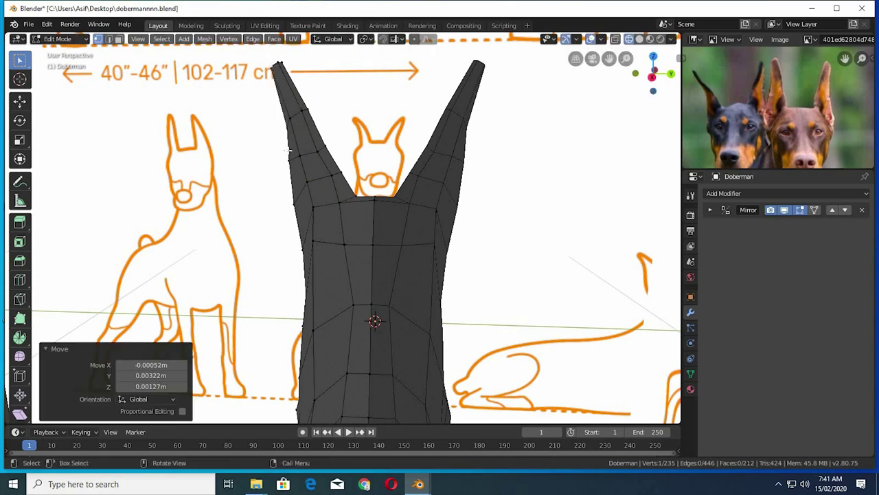
Step: Adjust the vertices along the ear's edge to taper the ear
{"action": "key", "text": "g"}
{"action": "left_click", "coordinate": [286, 160]}
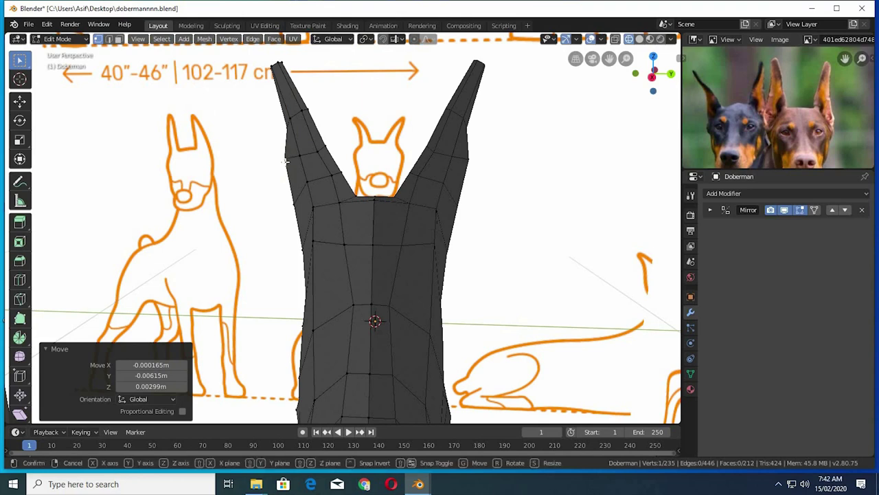
{"action": "key", "text": "g"}
{"action": "left_click", "coordinate": [281, 130]}
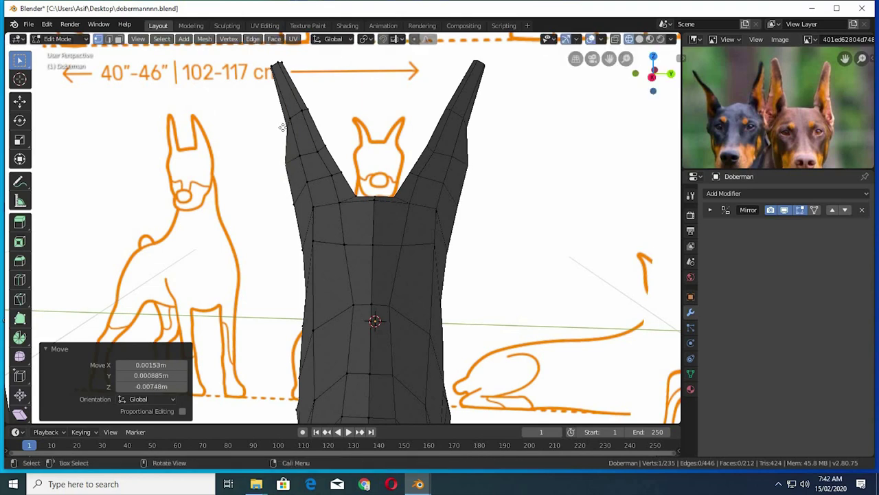
{"action": "key", "text": "g"}
{"action": "left_click", "coordinate": [294, 194]}
{"action": "key", "text": "g"}
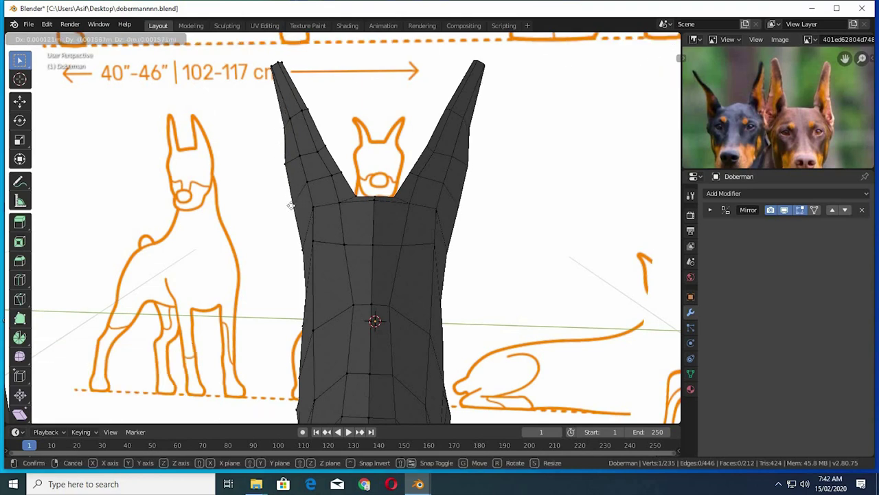
{"action": "left_click", "coordinate": [333, 204]}
Step: Refine the ear-base and upper ear vertices, undoing one stray nudge
{"action": "middle_click_drag", "start_coordinate": [332, 204], "coordinate": [332, 188]}
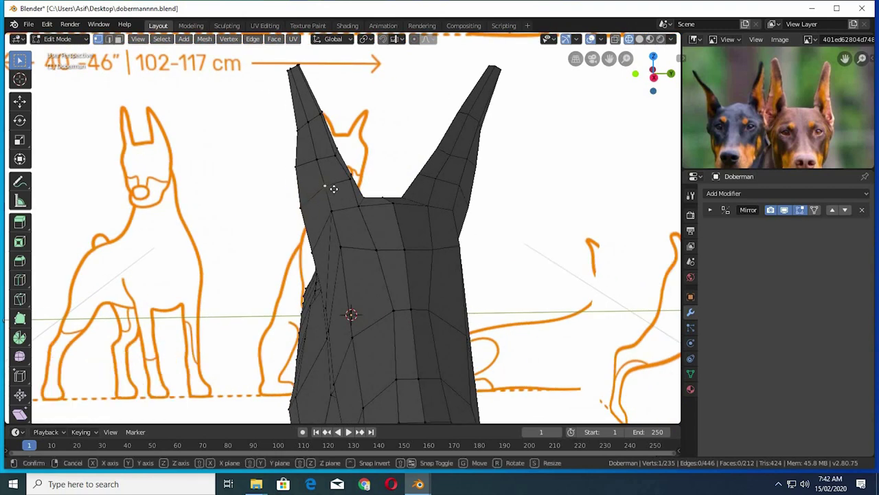
{"action": "key", "text": "g"}
{"action": "left_click", "coordinate": [336, 193]}
{"action": "key", "text": "g"}
{"action": "left_click", "coordinate": [333, 190]}
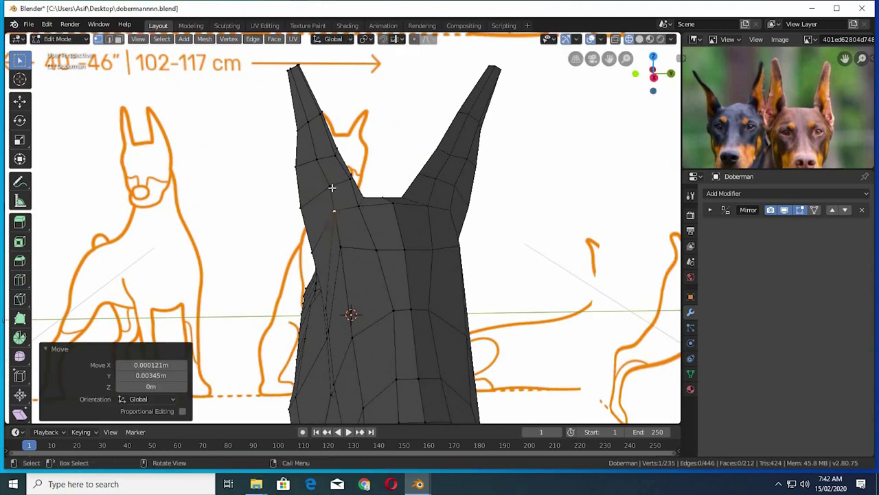
{"action": "key", "text": "ctrl+z"}
{"action": "key", "text": "g"}
{"action": "left_click", "coordinate": [333, 186]}
{"action": "left_click", "coordinate": [309, 122]}
{"action": "key", "text": "g"}
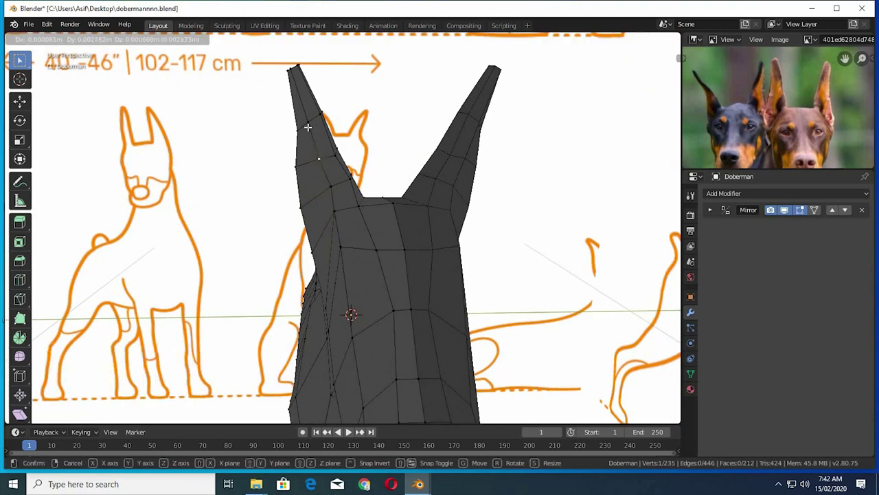
{"action": "left_click", "coordinate": [310, 122]}
{"action": "key", "text": "g"}
{"action": "left_click", "coordinate": [317, 188]}
Step: Select three faces running along the ear with both ears in view
{"action": "middle_click_drag", "start_coordinate": [316, 187], "coordinate": [321, 171]}
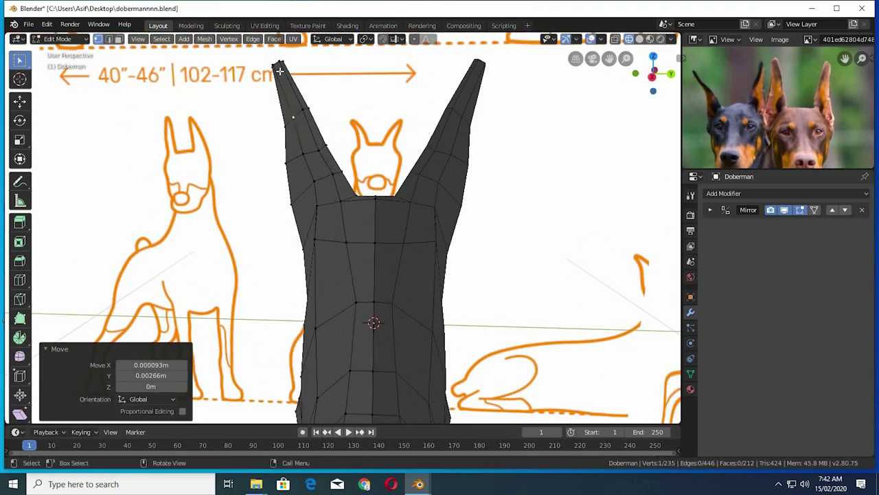
{"action": "middle_click_drag", "start_coordinate": [305, 77], "coordinate": [302, 144]}
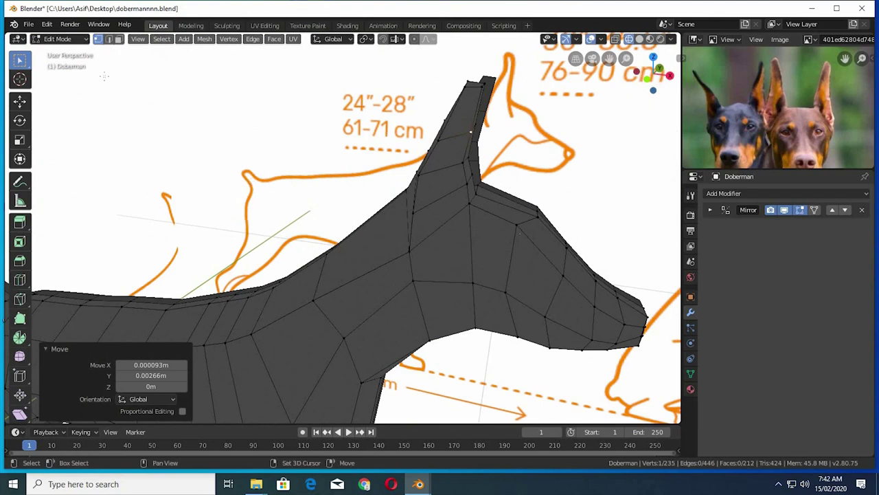
{"action": "middle_click_drag", "start_coordinate": [104, 77], "coordinate": [122, 44]}
{"action": "left_click", "coordinate": [367, 165]}
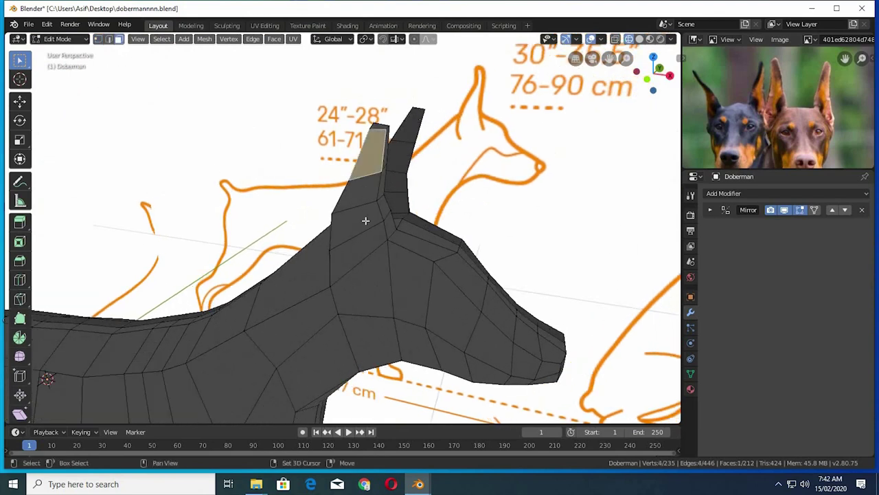
{"action": "left_click", "coordinate": [364, 220], "text": "shift"}
{"action": "left_click", "coordinate": [361, 258], "text": "shift"}
{"action": "mouse_move", "coordinate": [384, 261]}
{"action": "middle_mouse_down"}
{"action": "mouse_move", "coordinate": [418, 226]}
{"action": "mouse_move", "coordinate": [343, 218]}
{"action": "mouse_move", "coordinate": [289, 231]}
{"action": "mouse_move", "coordinate": [291, 215]}
{"action": "mouse_move", "coordinate": [378, 229]}
{"action": "mouse_move", "coordinate": [340, 240]}
{"action": "mouse_move", "coordinate": [346, 261]}
{"action": "mouse_move", "coordinate": [323, 275]}
{"action": "middle_mouse_up"}
Step: Merge a head face at the ear junction into one vertex at center
{"action": "left_click", "coordinate": [319, 254]}
{"action": "left_click", "coordinate": [99, 39]}
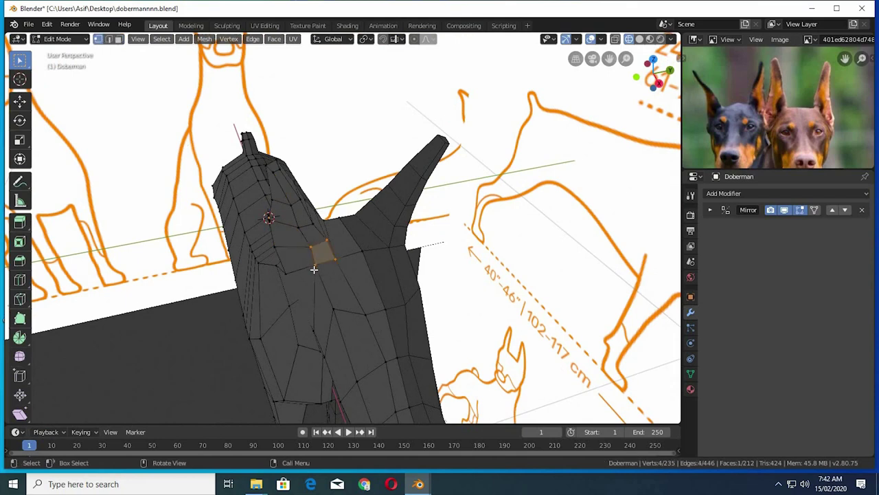
{"action": "key", "text": "m"}
{"action": "left_click", "coordinate": [312, 242]}
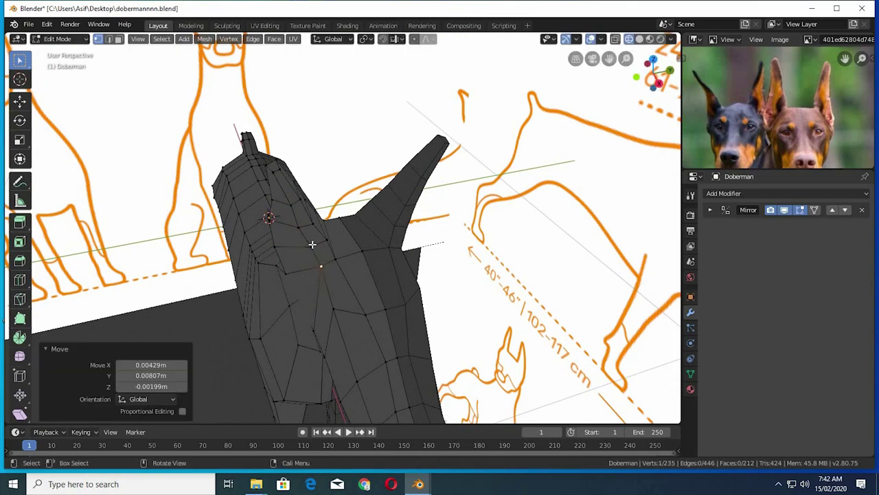
Step: Reposition the merged vertex, checking its placement from the side
{"action": "key", "text": "g"}
{"action": "left_click", "coordinate": [315, 242]}
{"action": "key", "text": "g"}
{"action": "left_click", "coordinate": [321, 228]}
{"action": "mouse_move", "coordinate": [320, 228]}
{"action": "middle_mouse_down"}
{"action": "mouse_move", "coordinate": [368, 193]}
{"action": "mouse_move", "coordinate": [298, 161]}
{"action": "mouse_move", "coordinate": [300, 192]}
{"action": "mouse_move", "coordinate": [281, 191]}
{"action": "middle_mouse_up"}
{"action": "key", "text": "g"}
{"action": "left_click", "coordinate": [369, 193]}
Step: Fine-tune the merged vertex at the ear base from the front view
{"action": "key", "text": "g"}
{"action": "left_click", "coordinate": [282, 190]}
{"action": "scroll", "coordinate": [312, 208], "scroll_direction": "up", "scroll_amount": 2}
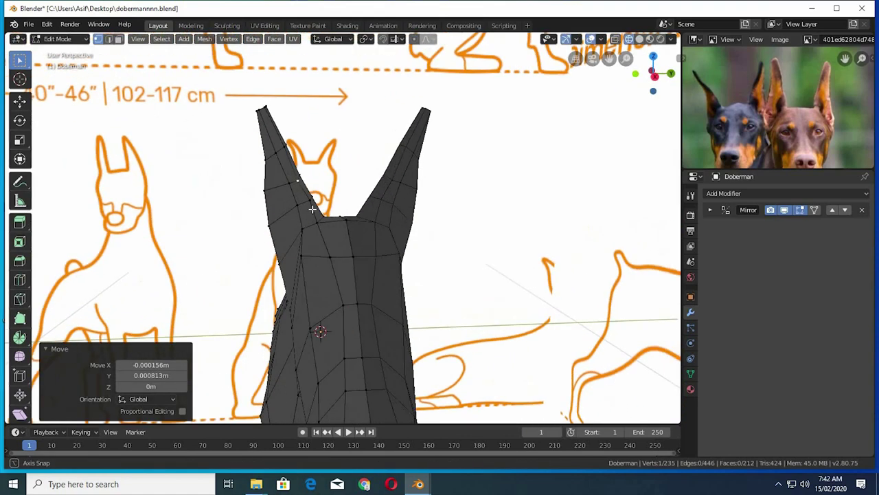
{"action": "key", "text": "g"}
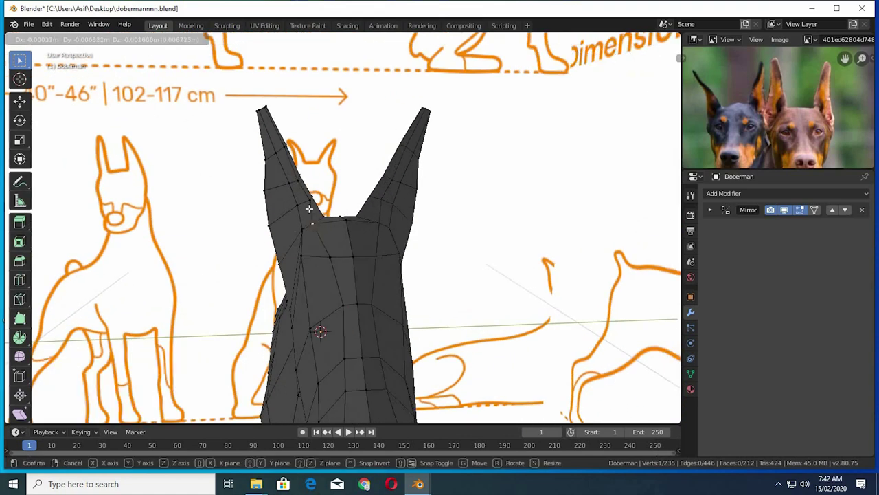
{"action": "left_click", "coordinate": [308, 202]}
{"action": "key", "text": "g"}
{"action": "left_click", "coordinate": [314, 176]}
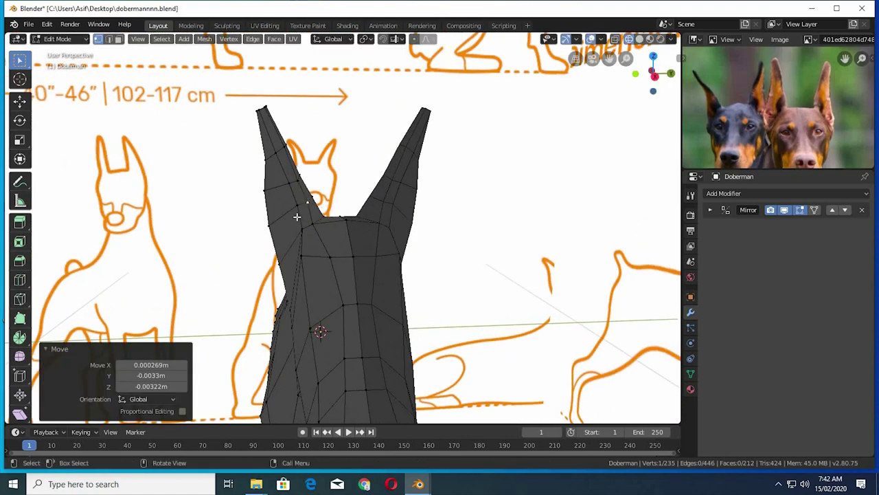
{"action": "mouse_move", "coordinate": [297, 216]}
{"action": "middle_mouse_down"}
{"action": "mouse_move", "coordinate": [359, 291]}
{"action": "mouse_move", "coordinate": [298, 334]}
{"action": "mouse_move", "coordinate": [400, 197]}
{"action": "mouse_move", "coordinate": [348, 188]}
{"action": "mouse_move", "coordinate": [379, 193]}
{"action": "middle_mouse_up"}
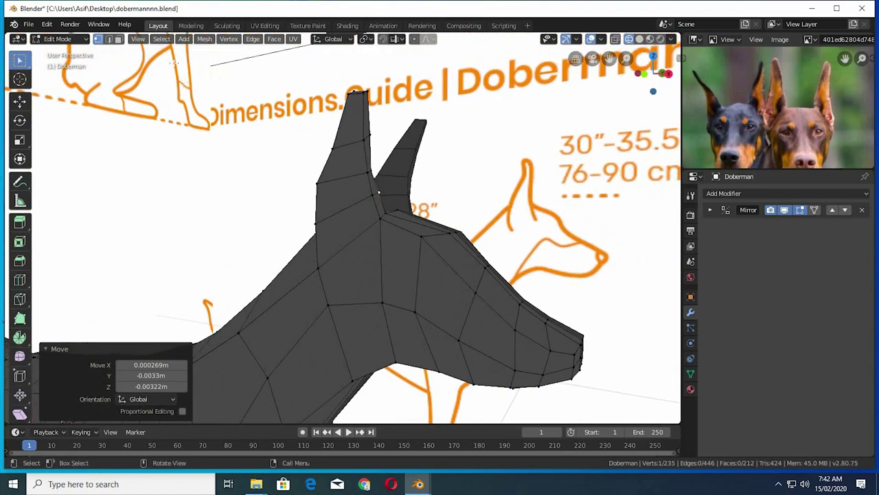
Step: Inset the four inner ear faces
{"action": "left_click", "coordinate": [347, 123]}
{"action": "left_click", "coordinate": [345, 168], "text": "shift"}
{"action": "left_click", "coordinate": [349, 202], "text": "shift"}
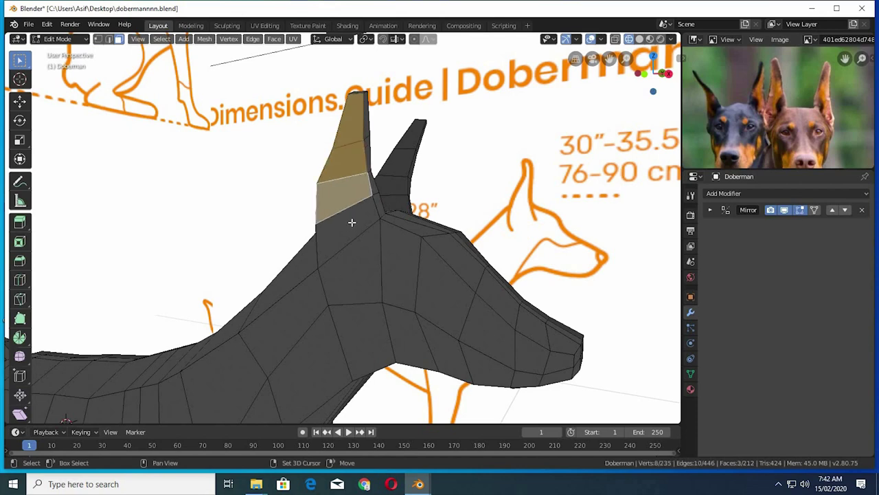
{"action": "left_click", "coordinate": [343, 240], "text": "shift"}
{"action": "key", "text": "i"}
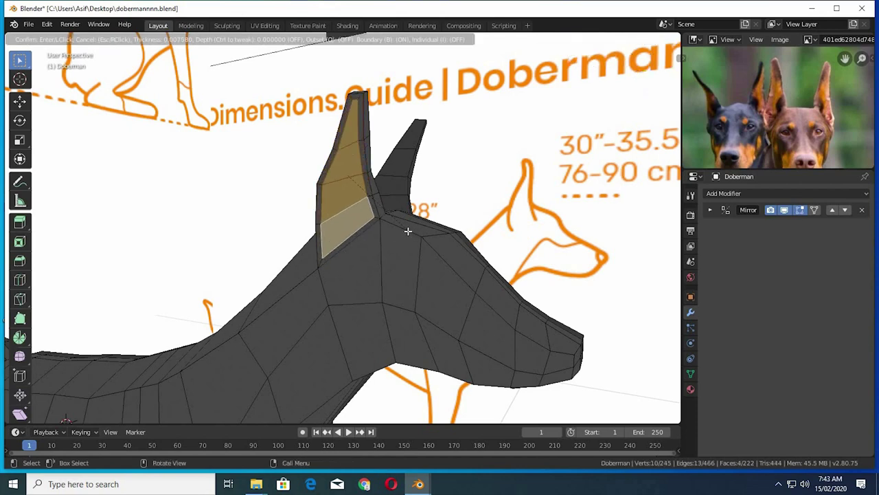
{"action": "left_click", "coordinate": [412, 236]}
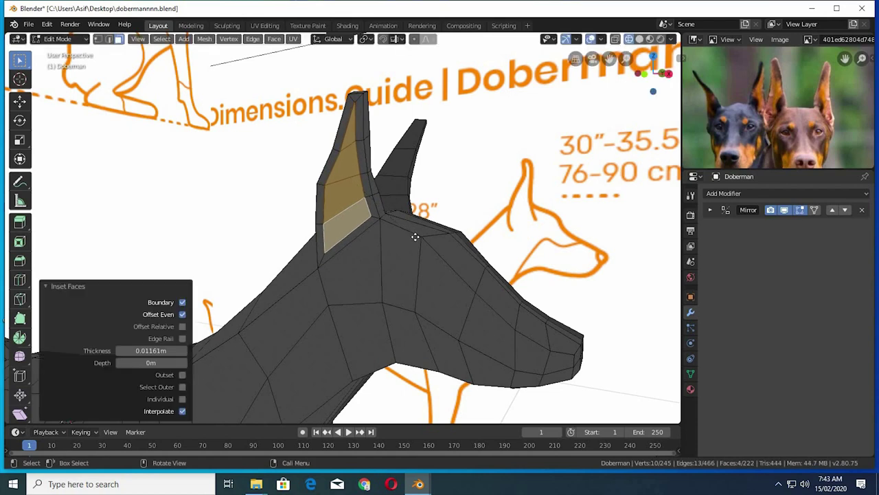
Step: Extrude the inset ear faces in place and scale them down to 0.764
{"action": "key", "text": "e"}
{"action": "right_click", "coordinate": [416, 237]}
{"action": "key", "text": "s"}
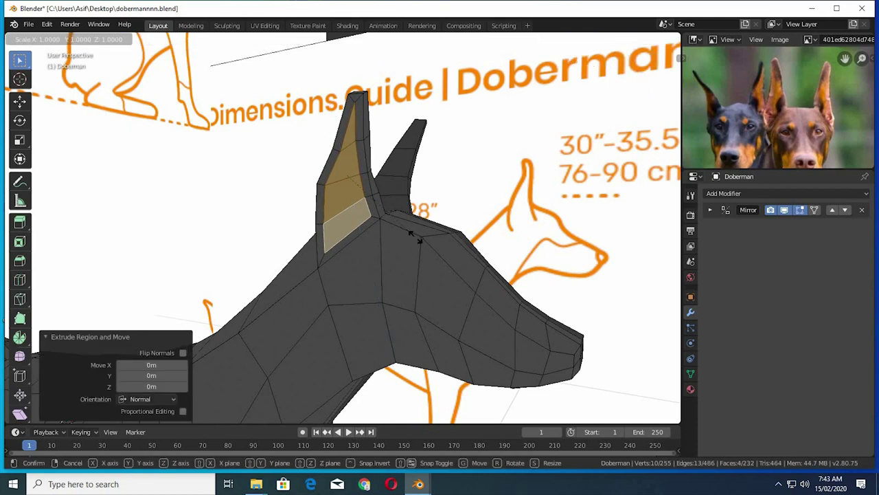
{"action": "left_click", "coordinate": [401, 230]}
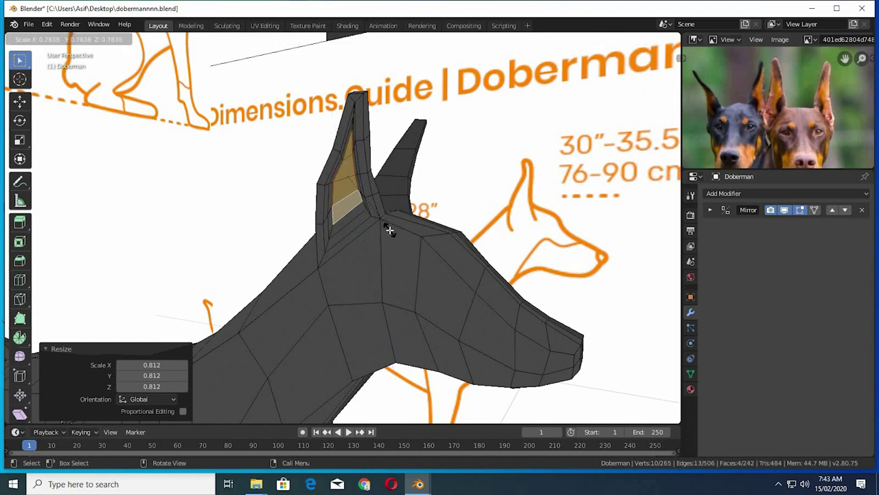
{"action": "left_click", "coordinate": [390, 231]}
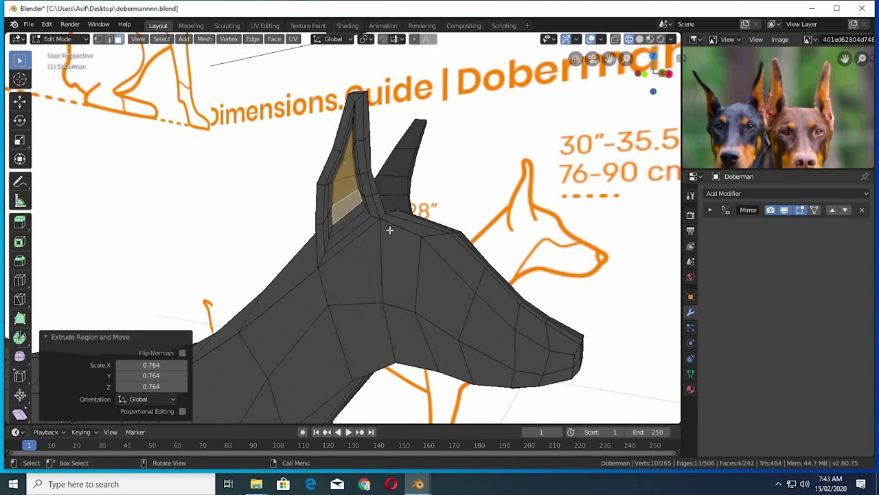
Step: Pick a single inner ear face, cancelling an accidental delete prompt
{"action": "left_click", "coordinate": [349, 218], "text": "alt"}
{"action": "left_click", "coordinate": [344, 214]}
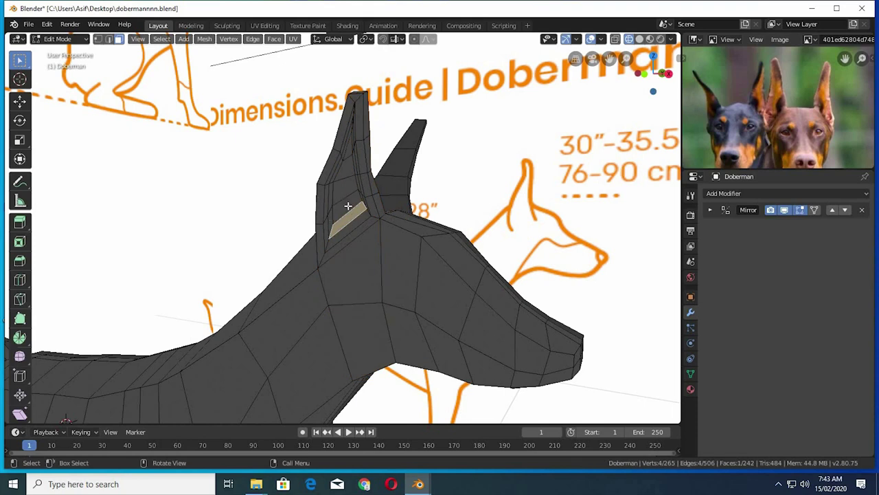
{"action": "key", "text": "x"}
{"action": "key", "text": "Escape"}
{"action": "left_click", "coordinate": [339, 204], "text": "alt"}
{"action": "left_click", "coordinate": [340, 201]}
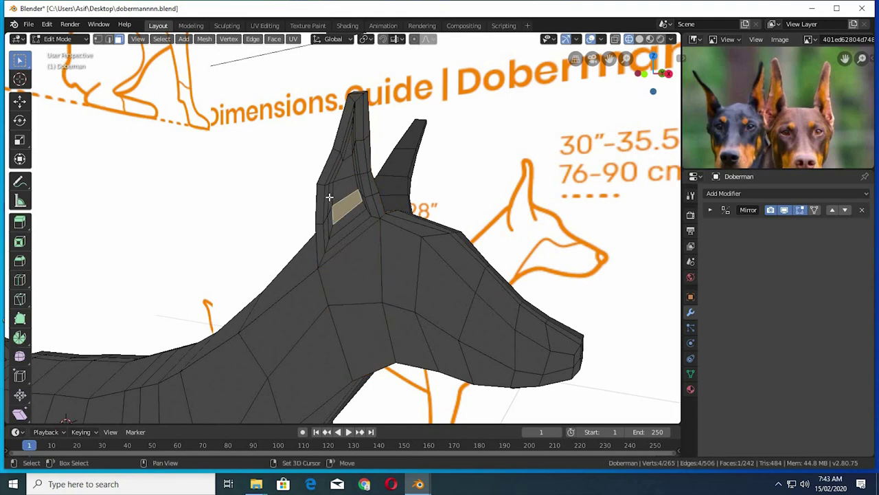
Step: Extend the selection over the ear's edge strip and upper inner faces
{"action": "left_click", "coordinate": [331, 209], "text": "shift"}
{"action": "left_click", "coordinate": [343, 220], "text": "shift"}
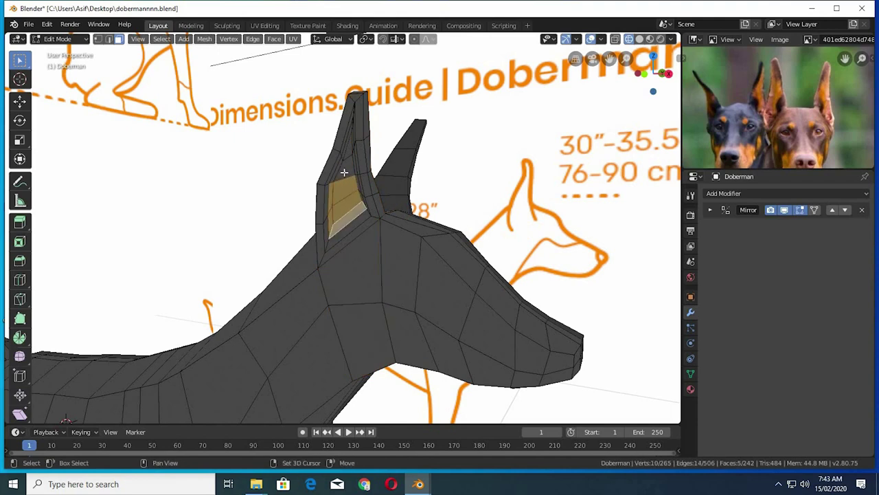
{"action": "left_click", "coordinate": [347, 167], "text": "shift"}
{"action": "left_click", "coordinate": [349, 147], "text": "shift"}
{"action": "left_click", "coordinate": [354, 163], "text": "shift"}
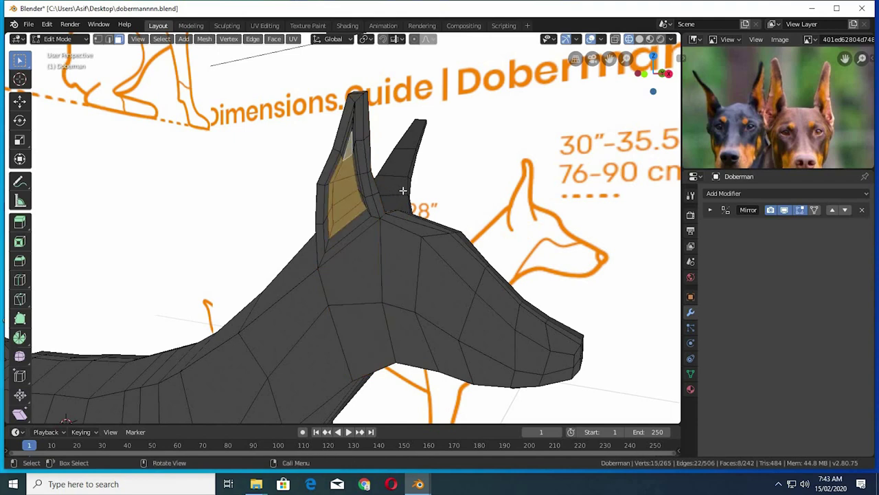
{"action": "scroll", "coordinate": [403, 191], "scroll_direction": "up", "scroll_amount": 2}
{"action": "scroll", "coordinate": [406, 185], "scroll_direction": "up", "scroll_amount": 1}
{"action": "scroll", "coordinate": [410, 178], "scroll_direction": "up", "scroll_amount": 2}
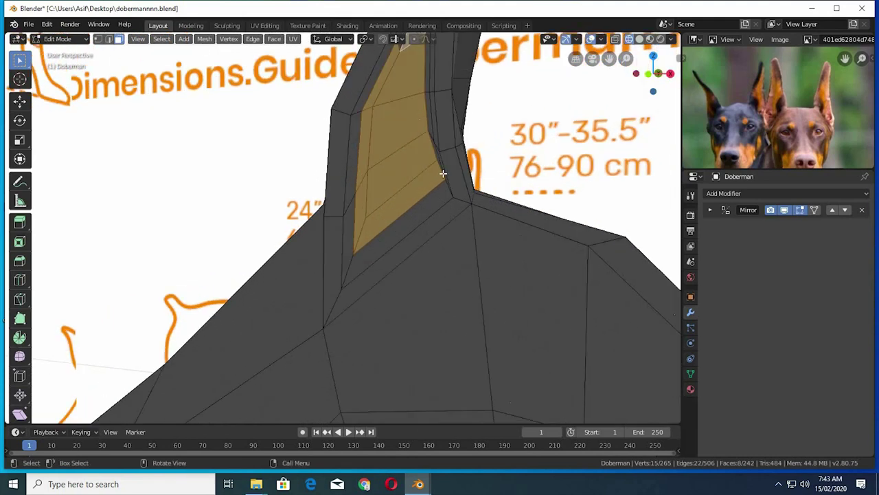
Step: Add the remaining inner ear faces to the selection
{"action": "middle_click_drag", "start_coordinate": [443, 173], "coordinate": [474, 116]}
{"action": "left_click", "coordinate": [492, 102], "text": "shift"}
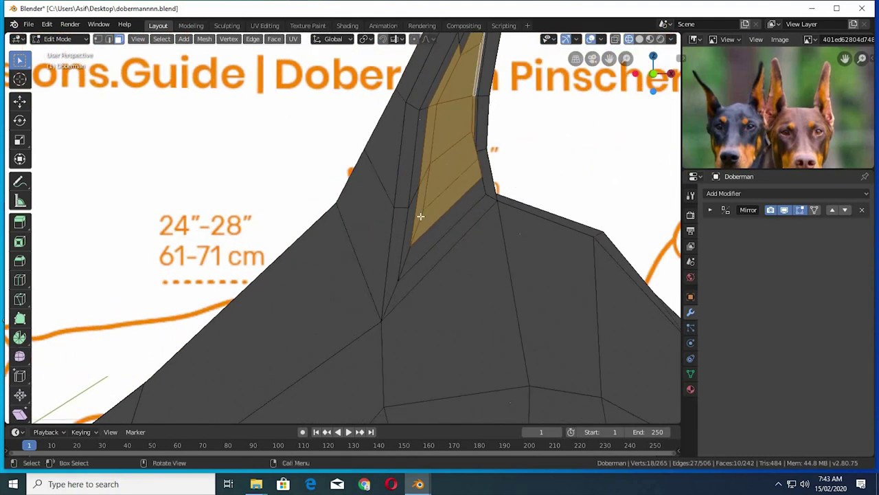
{"action": "mouse_move", "coordinate": [420, 212]}
{"action": "middle_mouse_down"}
{"action": "mouse_move", "coordinate": [373, 206]}
{"action": "mouse_move", "coordinate": [295, 164]}
{"action": "middle_mouse_up"}
{"action": "left_click", "coordinate": [311, 146], "text": "shift"}
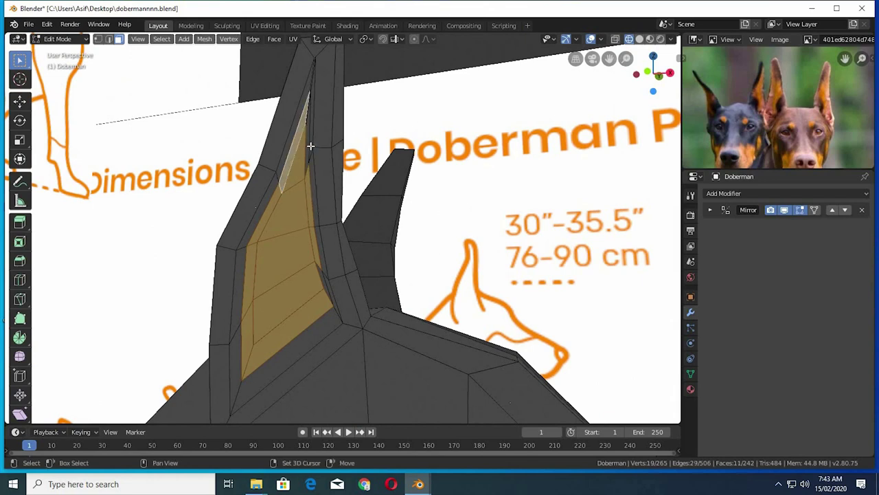
{"action": "left_click", "coordinate": [336, 226], "text": "shift"}
{"action": "middle_click_drag", "start_coordinate": [345, 226], "coordinate": [341, 288]}
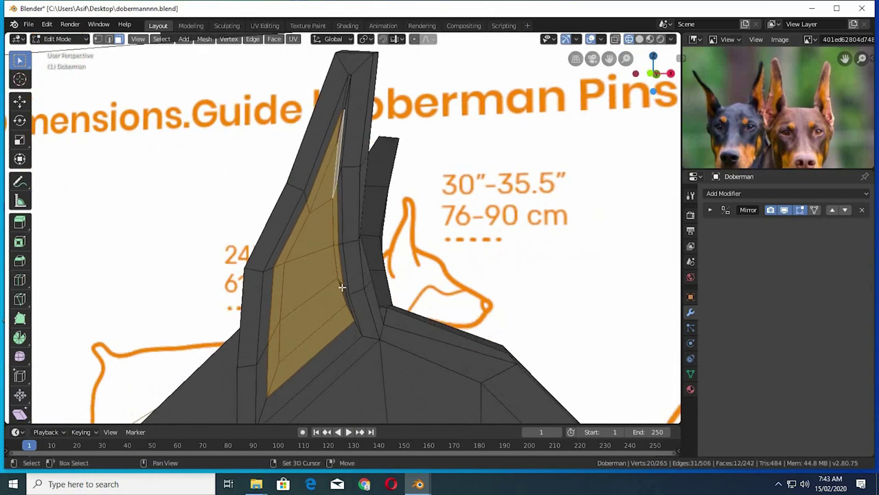
{"action": "left_click", "coordinate": [382, 309], "text": "shift"}
{"action": "middle_click_drag", "start_coordinate": [381, 309], "coordinate": [406, 322]}
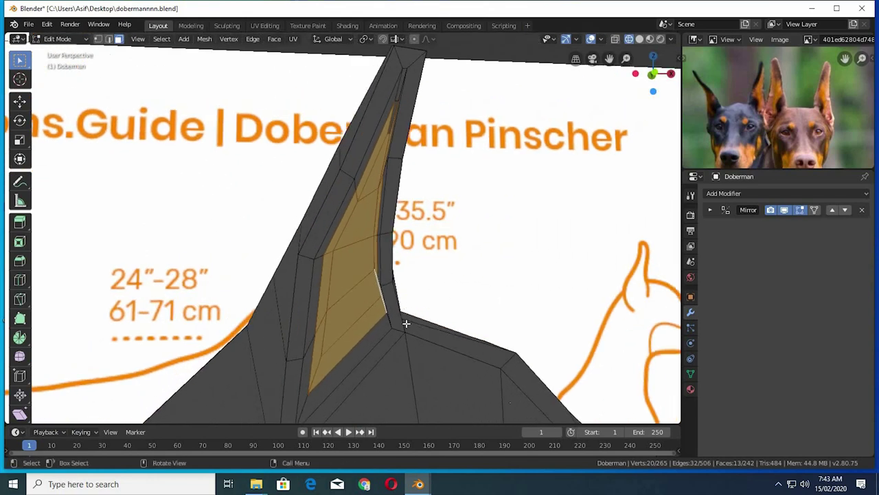
Step: Sink the inner ear faces into the ear and shrink them
{"action": "key", "text": "g"}
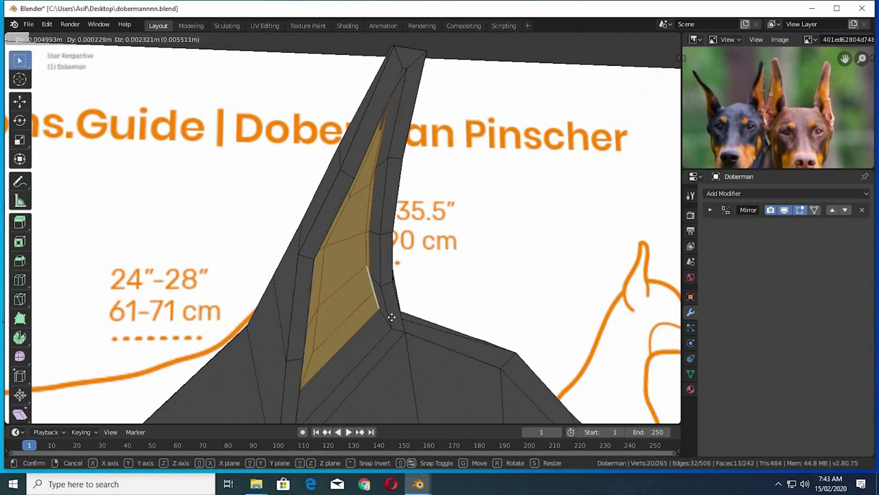
{"action": "left_click", "coordinate": [379, 316]}
{"action": "mouse_move", "coordinate": [378, 316]}
{"action": "middle_mouse_down"}
{"action": "mouse_move", "coordinate": [266, 338]}
{"action": "mouse_move", "coordinate": [359, 314]}
{"action": "mouse_move", "coordinate": [390, 334]}
{"action": "middle_mouse_up"}
{"action": "key", "text": "g"}
{"action": "left_click", "coordinate": [364, 314]}
{"action": "key", "text": "s"}
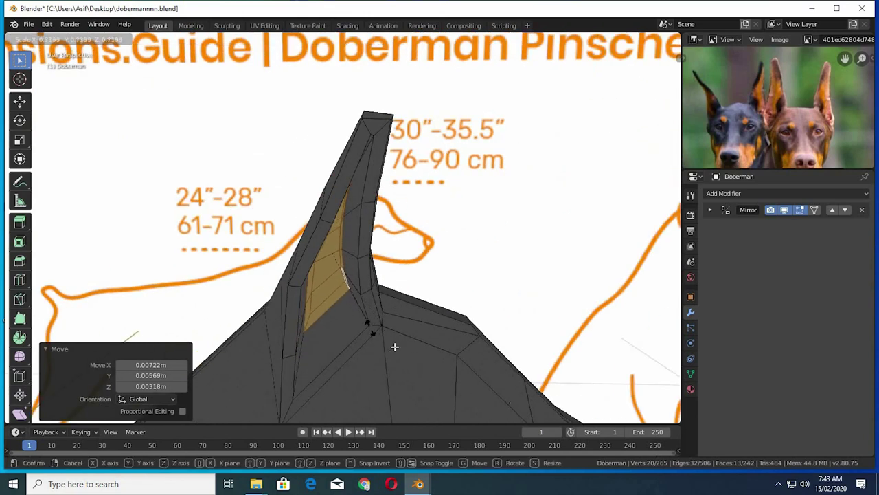
{"action": "left_click", "coordinate": [421, 345]}
Step: Shift the inner ear faces further to deepen the hollow
{"action": "mouse_move", "coordinate": [453, 339]}
{"action": "middle_mouse_down"}
{"action": "mouse_move", "coordinate": [436, 349]}
{"action": "mouse_move", "coordinate": [337, 329]}
{"action": "mouse_move", "coordinate": [342, 335]}
{"action": "middle_mouse_up"}
{"action": "key", "text": "g"}
{"action": "left_click", "coordinate": [397, 344]}
{"action": "key", "text": "g"}
{"action": "left_click", "coordinate": [276, 334]}
{"action": "mouse_move", "coordinate": [276, 334]}
{"action": "middle_mouse_down"}
{"action": "mouse_move", "coordinate": [350, 338]}
{"action": "mouse_move", "coordinate": [307, 338]}
{"action": "middle_mouse_up"}
{"action": "key", "text": "g"}
{"action": "left_click", "coordinate": [307, 338]}
Step: Scale the inner ear faces to 0.920 and nudge them into place
{"action": "mouse_move", "coordinate": [385, 360]}
{"action": "middle_mouse_down"}
{"action": "mouse_move", "coordinate": [507, 359]}
{"action": "mouse_move", "coordinate": [403, 337]}
{"action": "mouse_move", "coordinate": [422, 337]}
{"action": "mouse_move", "coordinate": [356, 309]}
{"action": "middle_mouse_up"}
{"action": "key", "text": "s"}
{"action": "left_click", "coordinate": [408, 336]}
{"action": "key", "text": "g"}
{"action": "left_click", "coordinate": [427, 340]}
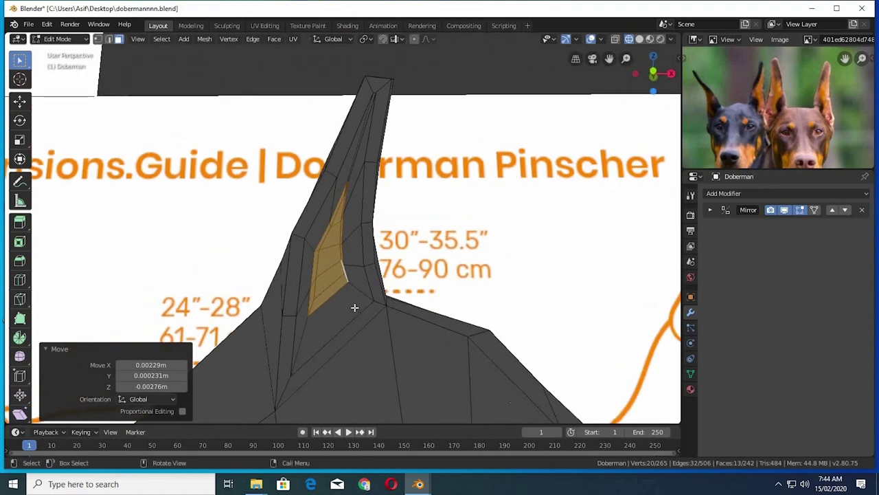
Step: Add a centred edge loop running down the ear, then deselect it
{"action": "key", "text": "ctrl+r"}
{"action": "left_click", "coordinate": [350, 302]}
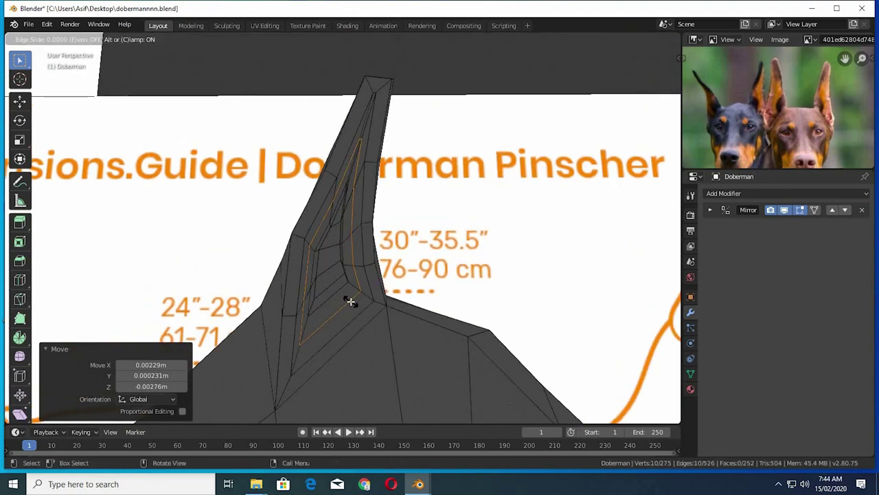
{"action": "right_click", "coordinate": [351, 302]}
{"action": "mouse_move", "coordinate": [347, 299]}
{"action": "middle_mouse_down"}
{"action": "mouse_move", "coordinate": [343, 271]}
{"action": "mouse_move", "coordinate": [331, 276]}
{"action": "mouse_move", "coordinate": [520, 314]}
{"action": "mouse_move", "coordinate": [474, 282]}
{"action": "middle_mouse_up"}
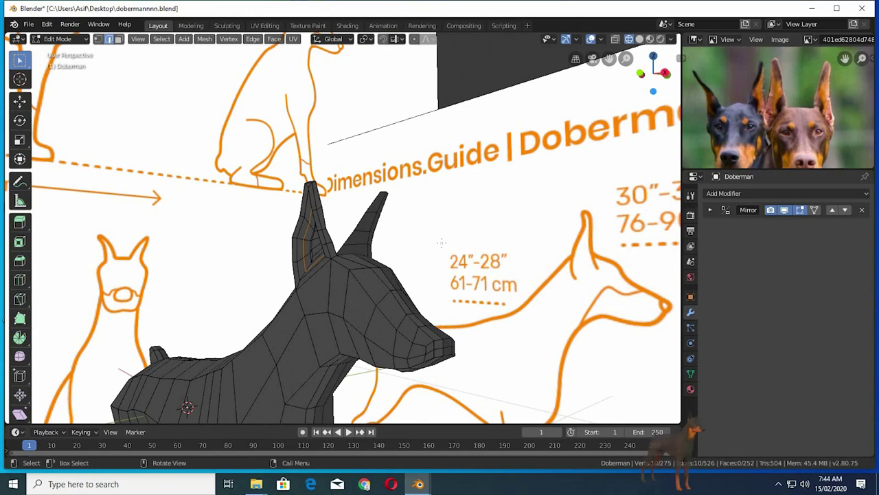
{"action": "left_click", "coordinate": [441, 242]}
Step: Show the dog in front orthographic side profile with the head centred
{"action": "key", "text": "KP_3"}
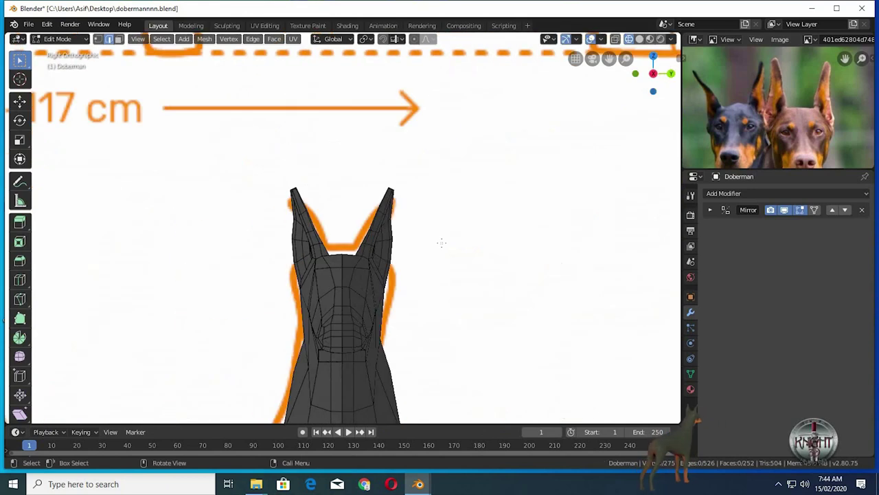
{"action": "key", "text": "KP_1"}
{"action": "scroll", "coordinate": [429, 228], "scroll_direction": "up", "scroll_amount": 1}
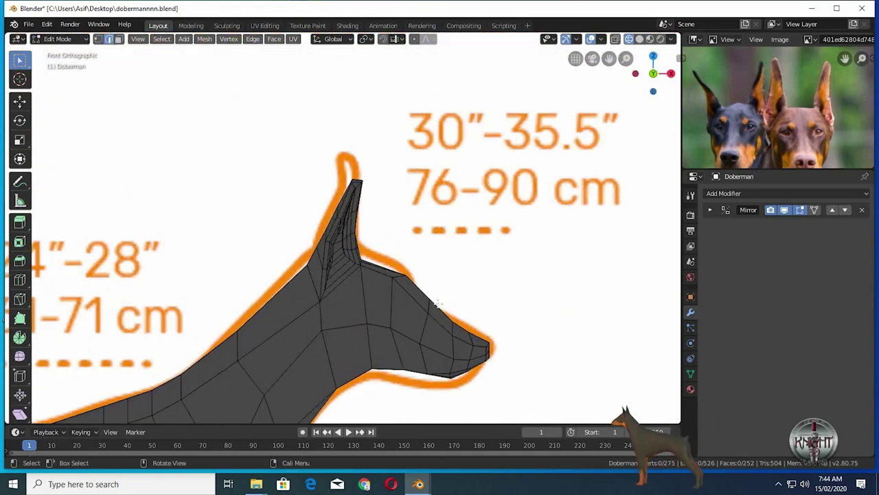
{"action": "middle_click_drag", "start_coordinate": [392, 270], "coordinate": [354, 206], "text": "shift"}
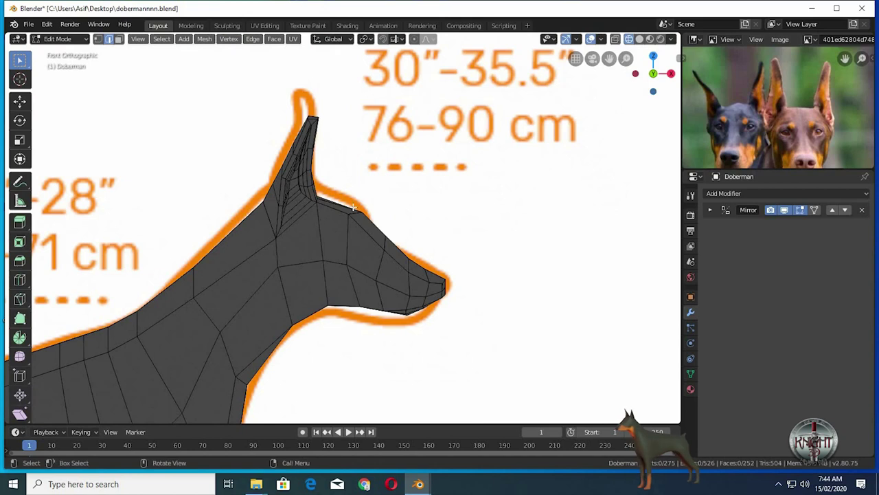
Step: Turn on X-ray and shift the ear-base vertices toward the reference outline
{"action": "left_click", "coordinate": [614, 40]}
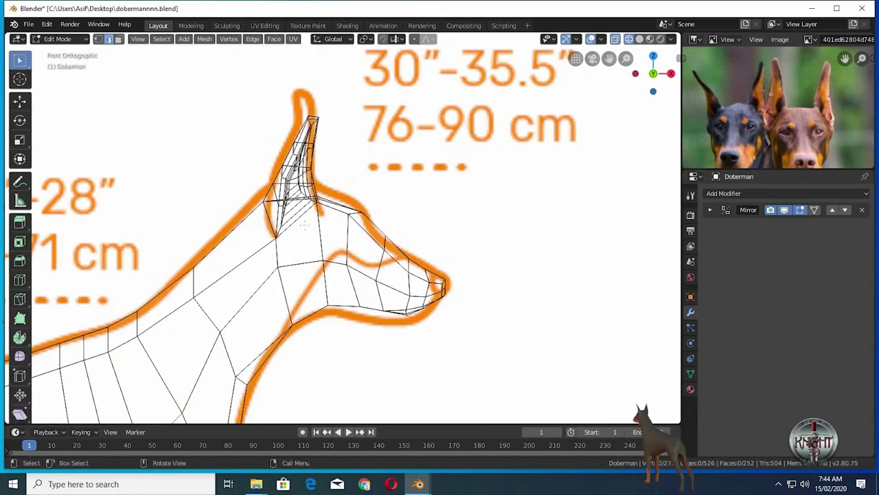
{"action": "left_click_drag", "start_coordinate": [318, 212], "coordinate": [332, 191]}
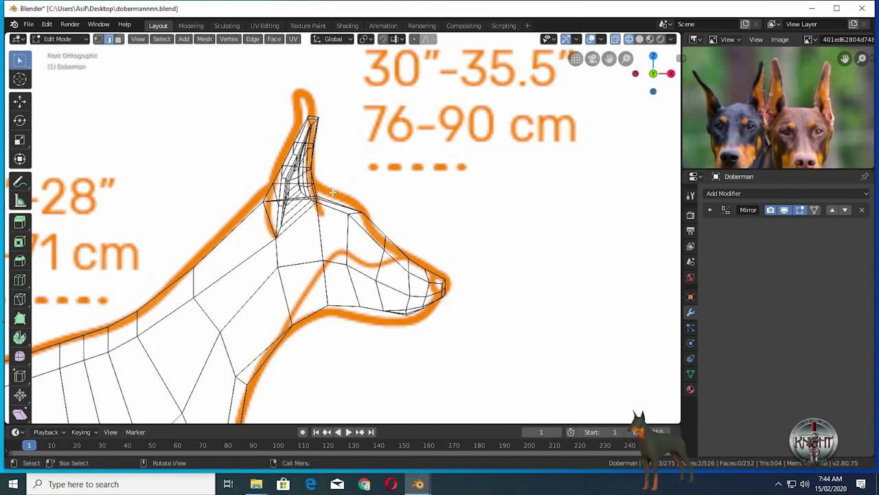
{"action": "key", "text": "g"}
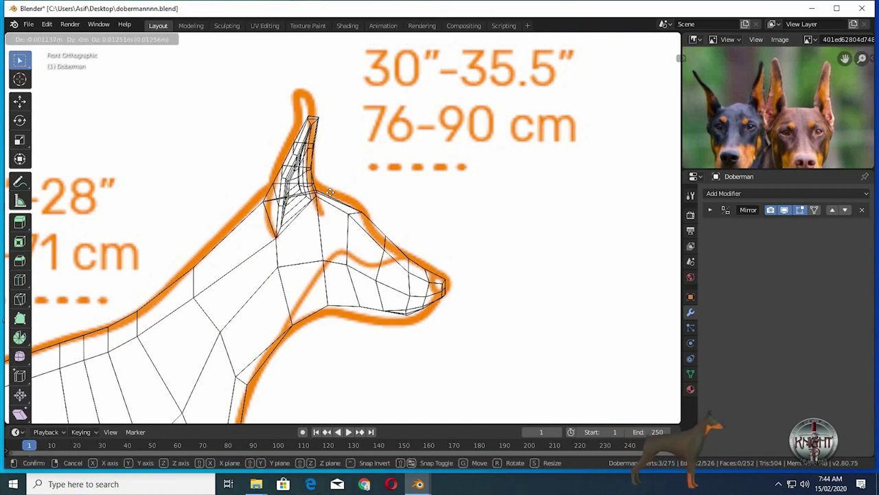
{"action": "left_click", "coordinate": [315, 201]}
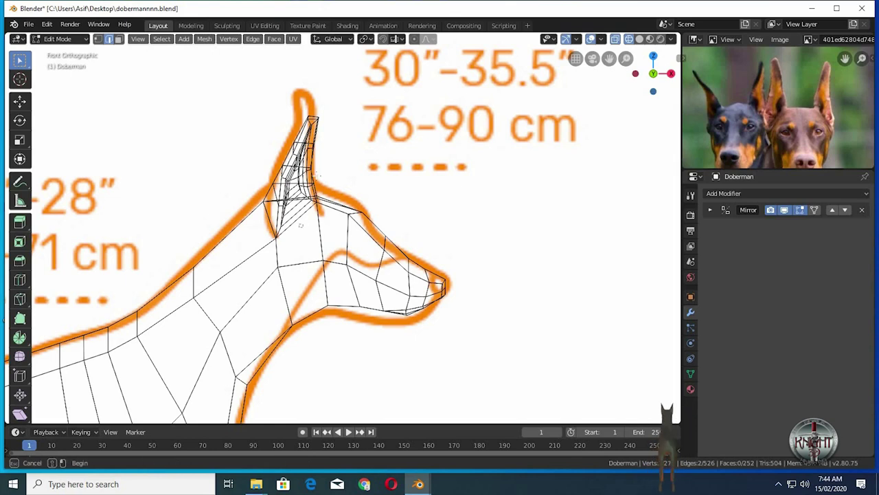
{"action": "left_click_drag", "start_coordinate": [313, 160], "coordinate": [343, 198]}
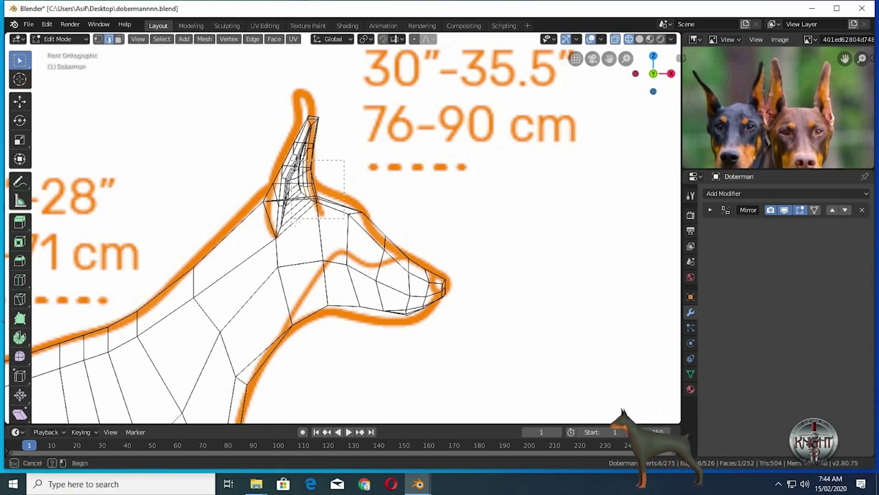
{"action": "left_click_drag", "start_coordinate": [296, 220], "coordinate": [297, 223]}
{"action": "key", "text": "g"}
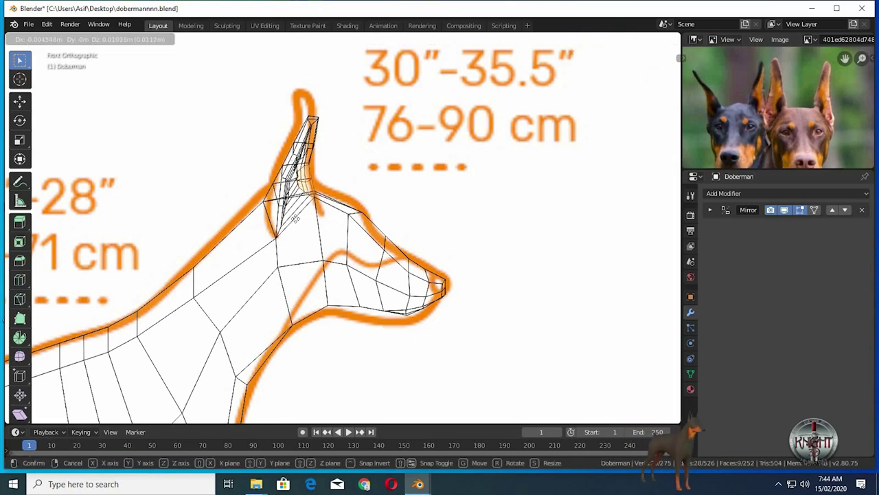
{"action": "left_click", "coordinate": [360, 217]}
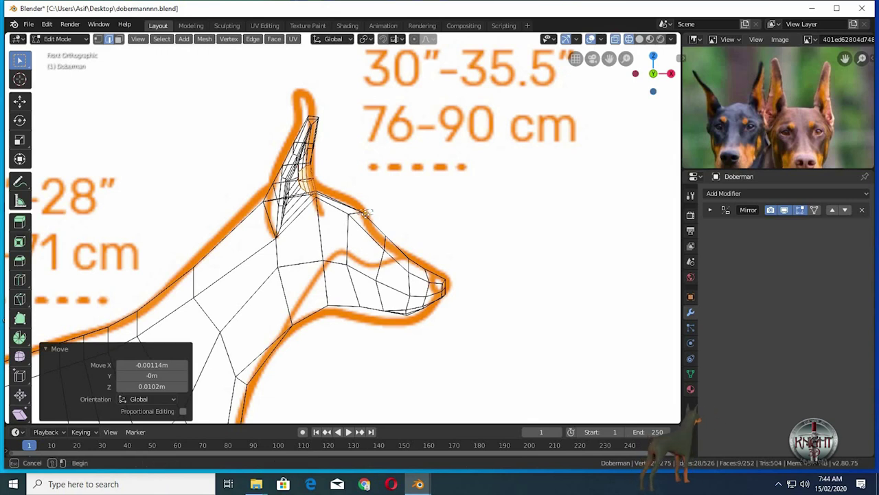
Step: In vertex mode, move the back-of-head edge and upper jaw vertices onto the orange outline
{"action": "left_click", "coordinate": [357, 217]}
{"action": "key", "text": "g"}
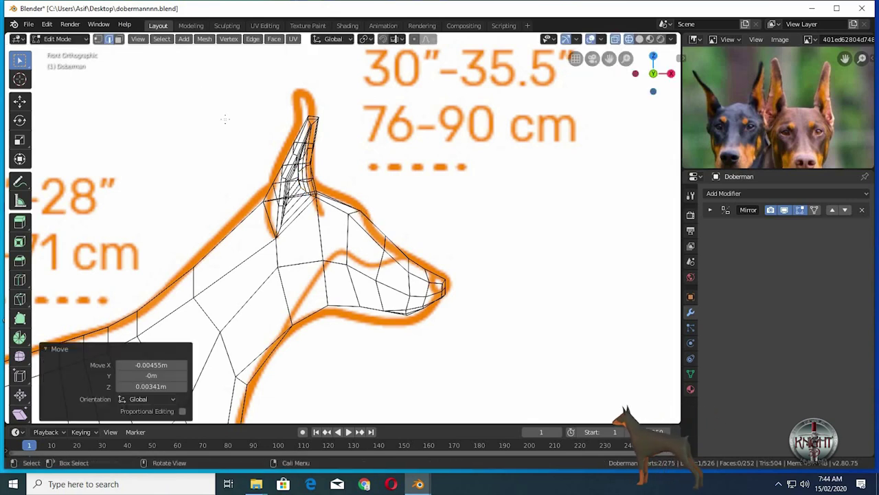
{"action": "key", "text": "1"}
{"action": "key", "text": "g"}
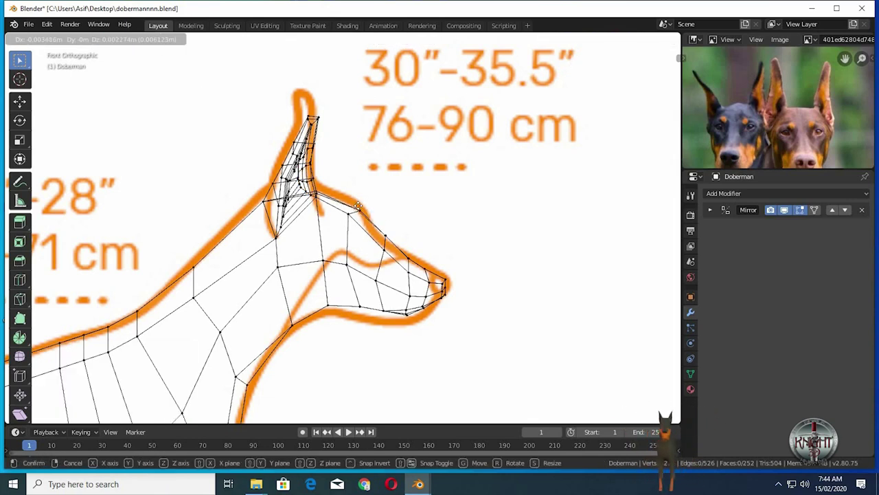
{"action": "left_click", "coordinate": [359, 210]}
{"action": "key", "text": "g"}
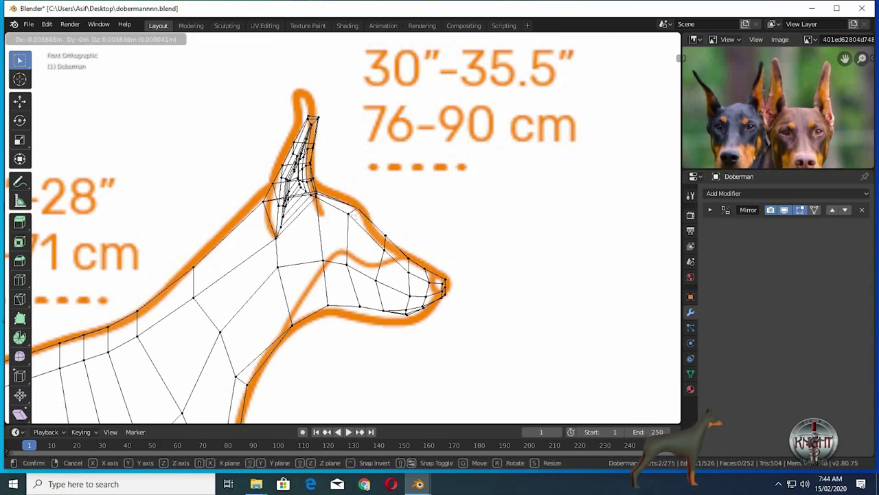
{"action": "left_click", "coordinate": [355, 211]}
{"action": "key", "text": "g"}
{"action": "left_click", "coordinate": [350, 220]}
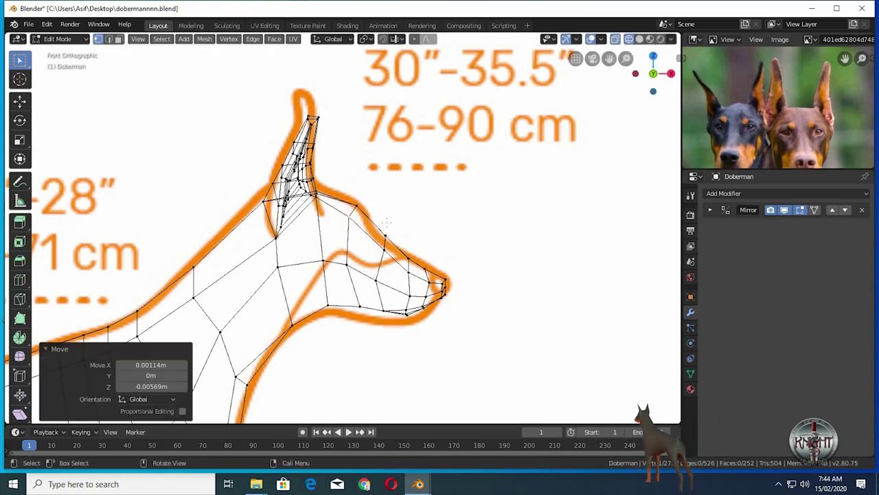
Step: Pull the remaining jaw and head vertices onto the reference outline
{"action": "key", "text": "g"}
{"action": "left_click", "coordinate": [387, 253]}
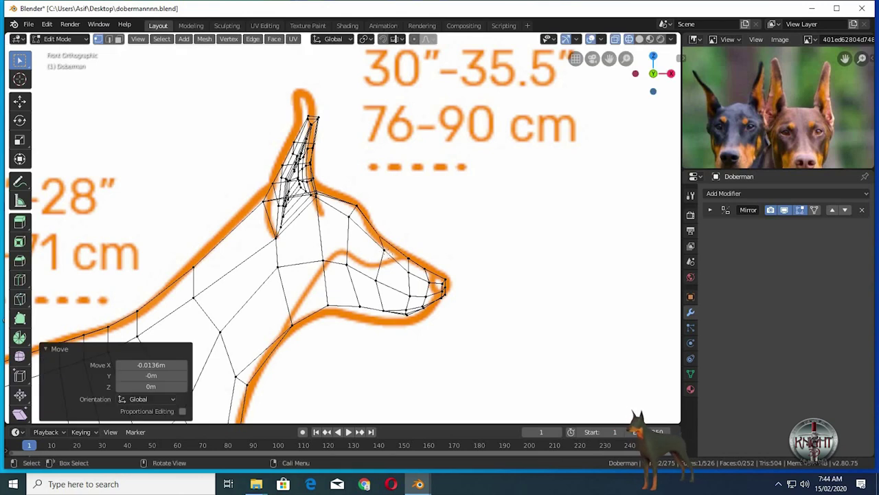
{"action": "left_click", "coordinate": [375, 253]}
{"action": "key", "text": "g"}
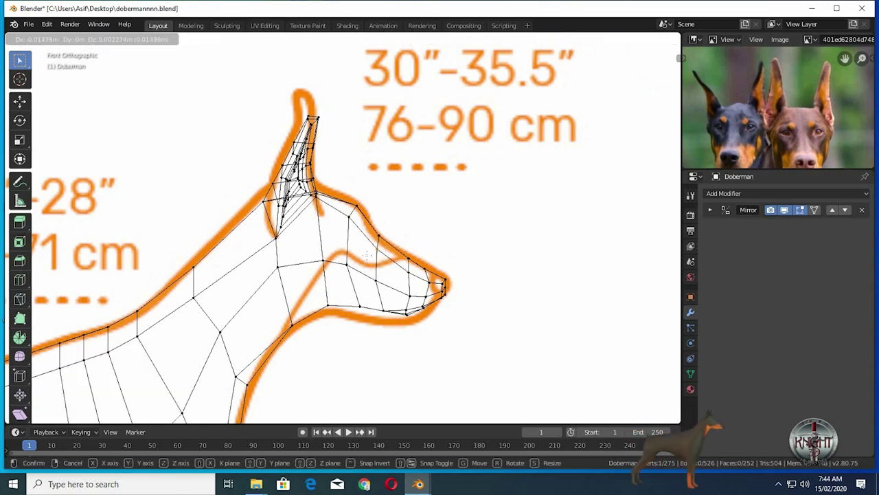
{"action": "left_click", "coordinate": [411, 255]}
{"action": "key", "text": "g"}
{"action": "left_click", "coordinate": [299, 275]}
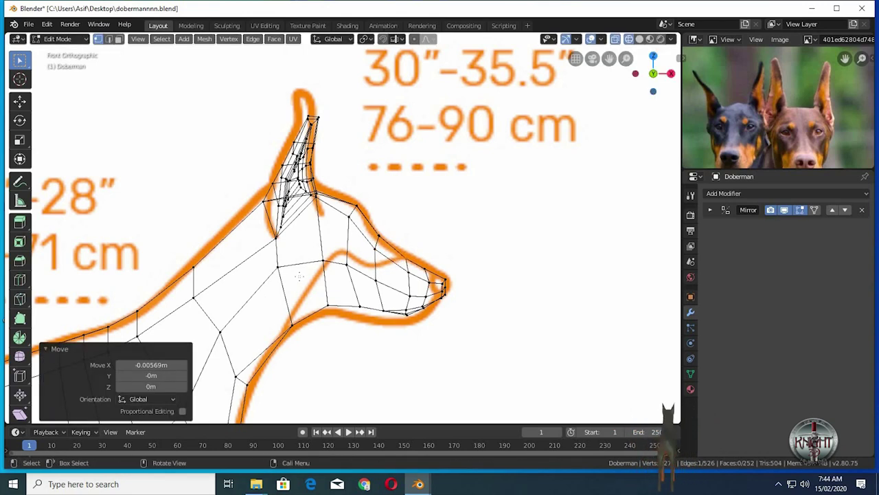
Step: Move the throat and snout-underside vertices one by one onto the orange outline
{"action": "middle_click_drag", "start_coordinate": [289, 324], "coordinate": [295, 305], "text": "shift"}
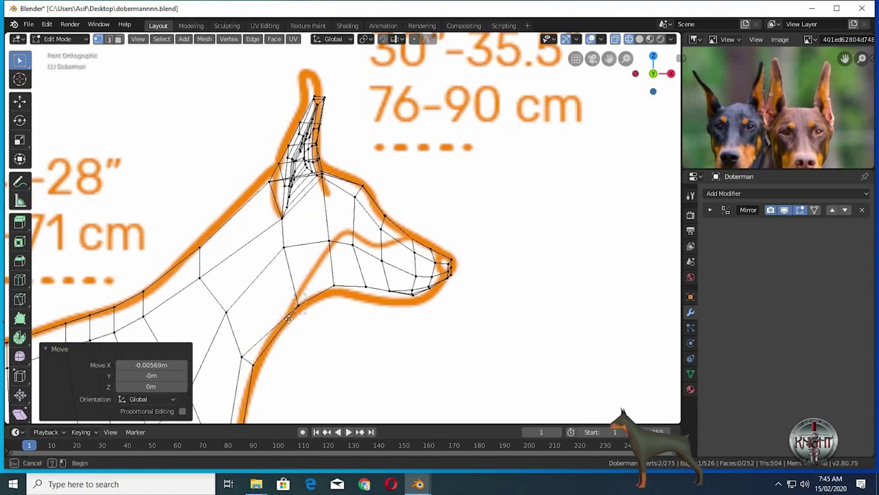
{"action": "key", "text": "g"}
{"action": "left_click", "coordinate": [328, 292]}
{"action": "key", "text": "g"}
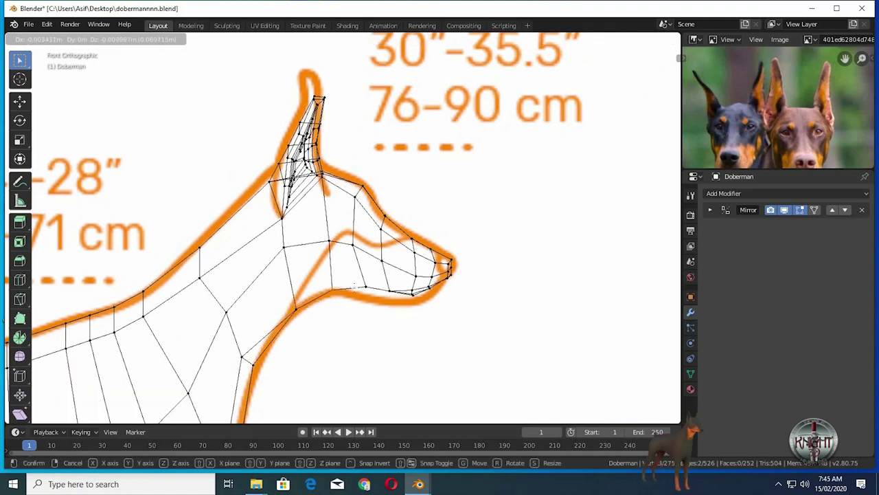
{"action": "left_click", "coordinate": [332, 292]}
{"action": "key", "text": "g"}
{"action": "key", "text": "g"}
{"action": "left_click", "coordinate": [364, 299]}
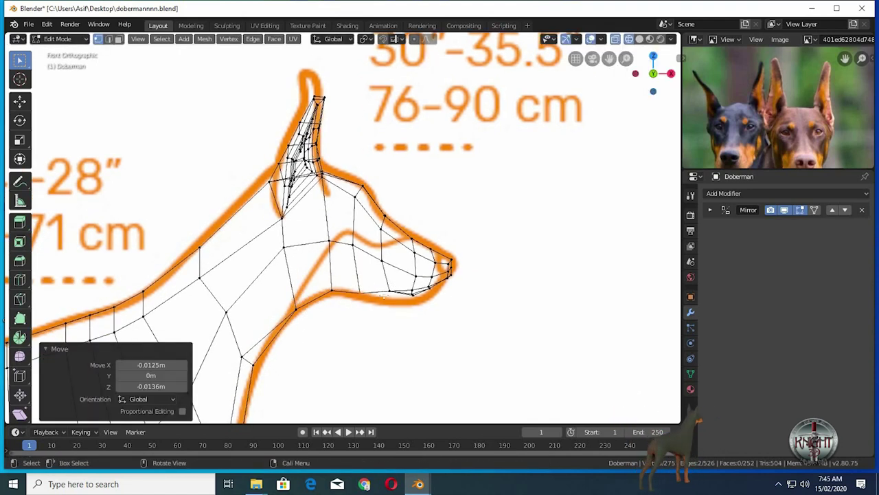
{"action": "key", "text": "g"}
{"action": "left_click", "coordinate": [397, 295]}
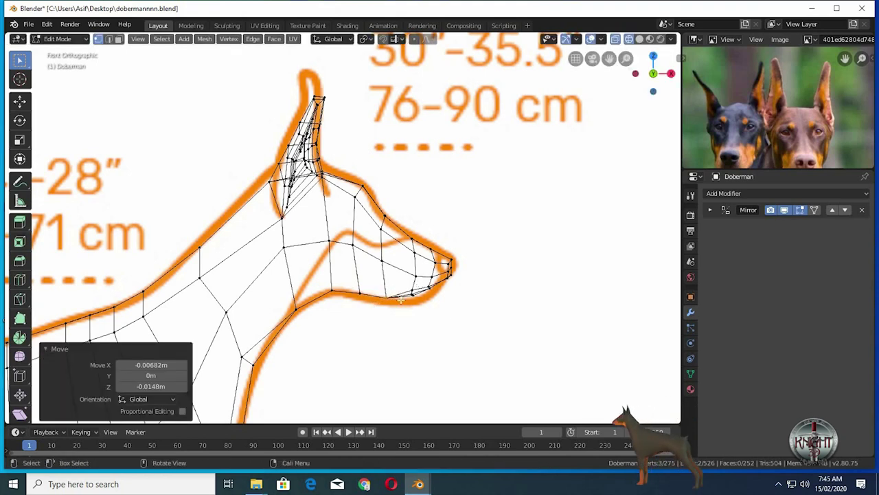
{"action": "key", "text": "g"}
{"action": "left_click", "coordinate": [437, 288]}
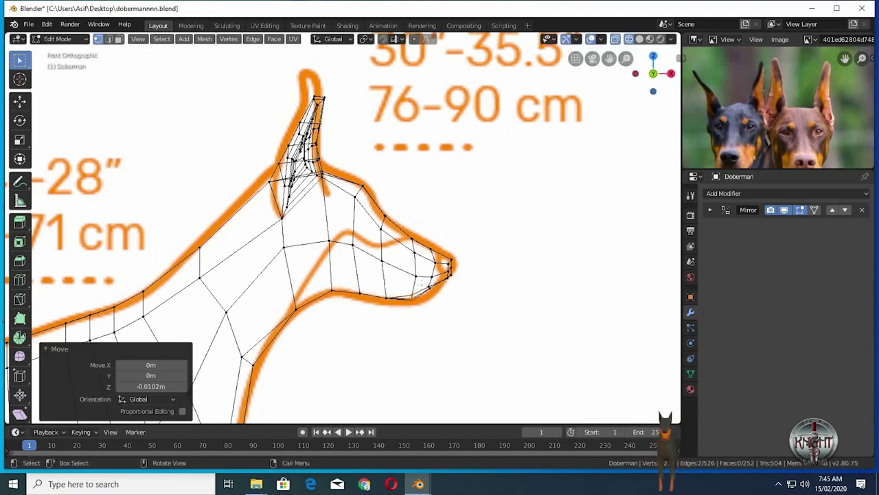
Step: Box-select the snout-tip vertices and move them out toward the reference nose
{"action": "key", "text": "b"}
{"action": "middle_click_drag", "start_coordinate": [449, 293], "coordinate": [422, 283]}
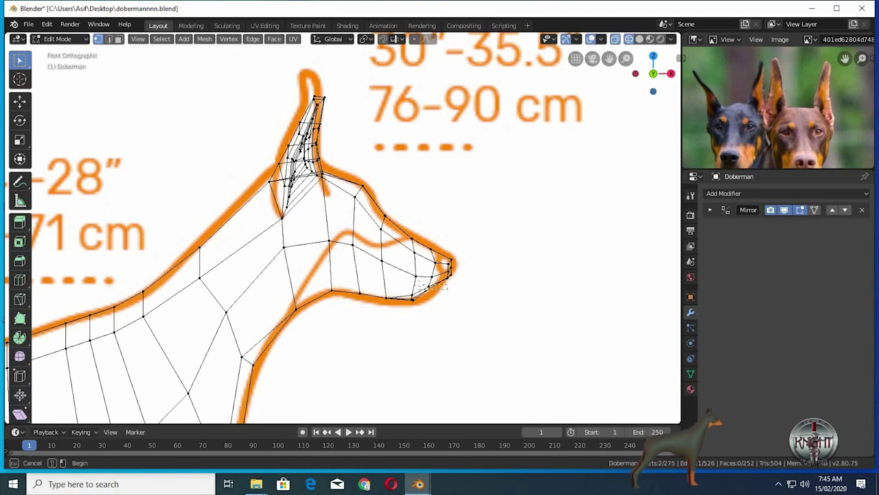
{"action": "left_click_drag", "start_coordinate": [421, 283], "coordinate": [454, 292]}
{"action": "key", "text": "g"}
{"action": "left_click", "coordinate": [459, 282]}
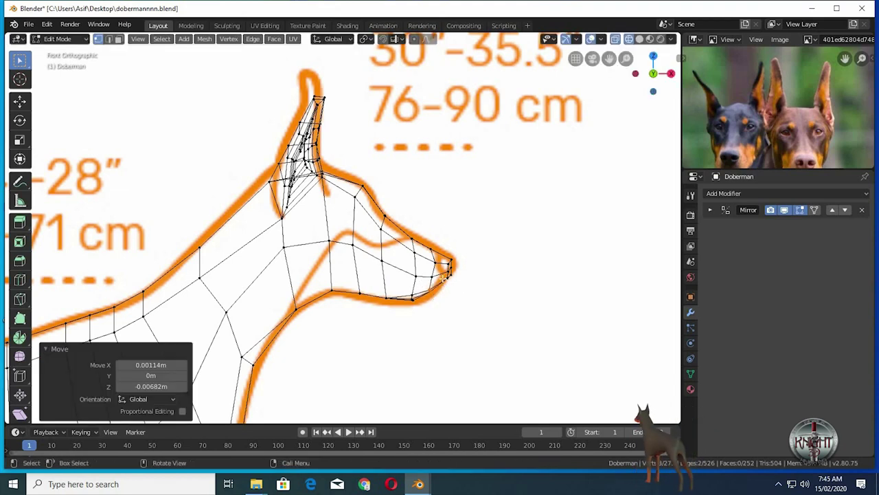
{"action": "key", "text": "g"}
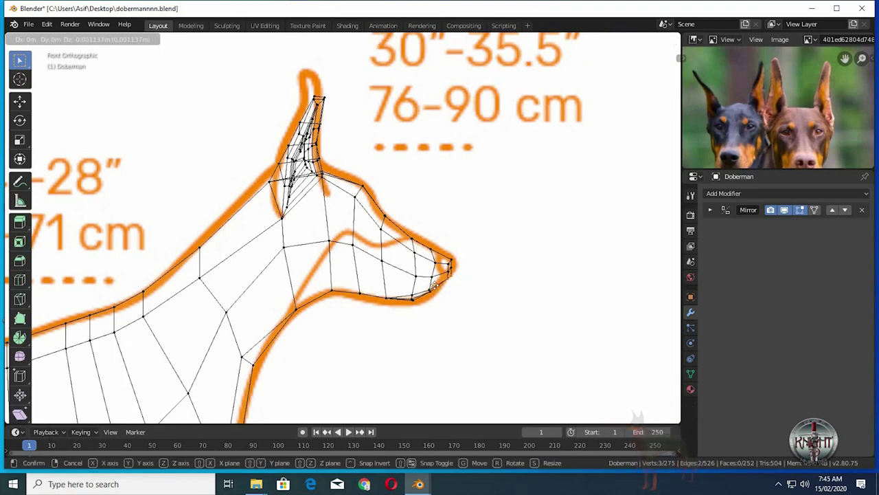
{"action": "left_click", "coordinate": [464, 272]}
Step: Box-select the nose-tip vertices and position them on the reference outline, cancelling the final move
{"action": "key", "text": "b"}
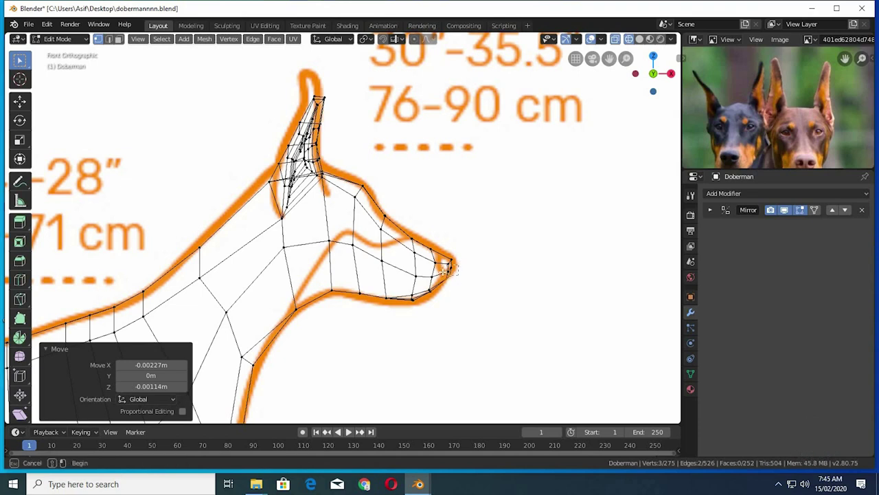
{"action": "left_click_drag", "start_coordinate": [464, 272], "coordinate": [443, 255]}
{"action": "key", "text": "g"}
{"action": "left_click", "coordinate": [459, 258]}
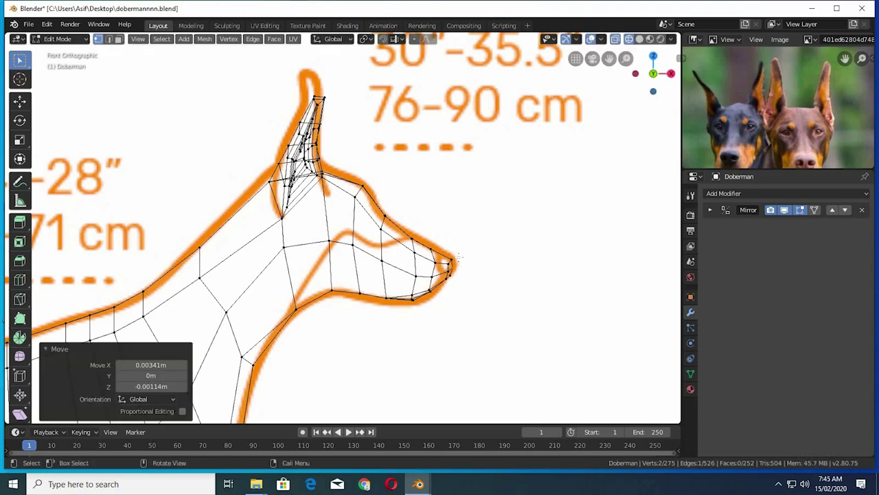
{"action": "key", "text": "g"}
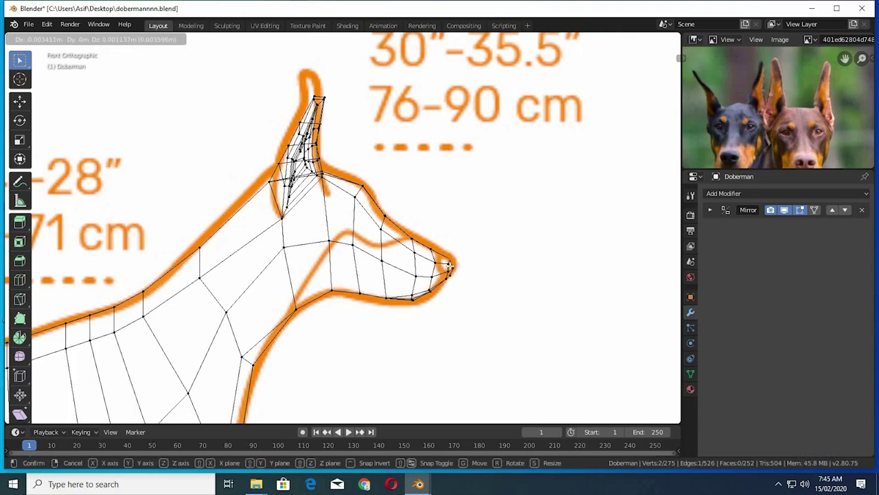
{"action": "left_click", "coordinate": [450, 268]}
{"action": "key", "text": "g"}
{"action": "right_click", "coordinate": [449, 270]}
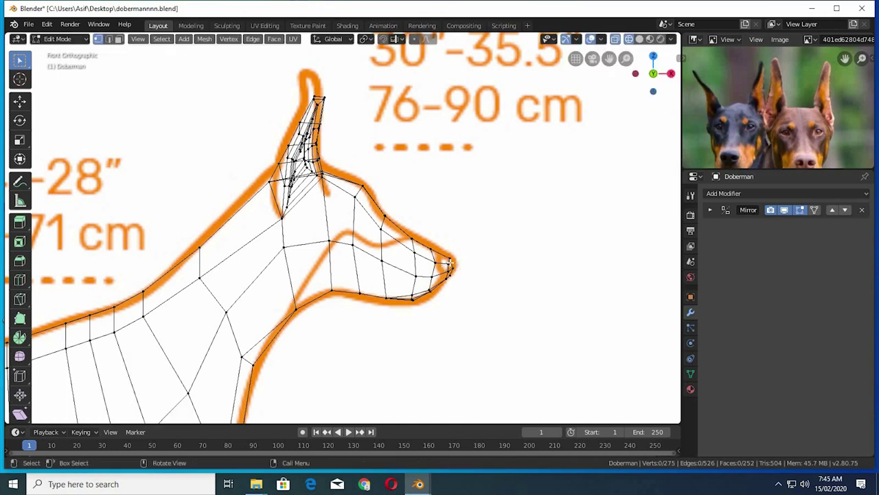
Step: Nudge the nose-tip vertices once more and zoom out to see the whole head
{"action": "key", "text": "g"}
{"action": "left_click", "coordinate": [450, 268]}
{"action": "scroll", "coordinate": [503, 260], "scroll_direction": "down", "scroll_amount": 1}
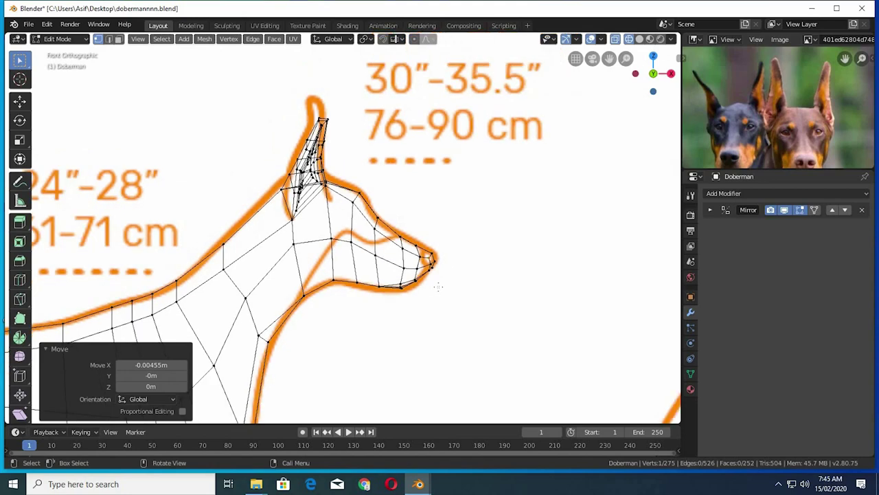
{"action": "scroll", "coordinate": [504, 260], "scroll_direction": "down", "scroll_amount": 1}
{"action": "scroll", "coordinate": [503, 260], "scroll_direction": "down", "scroll_amount": 3}
{"action": "scroll", "coordinate": [474, 276], "scroll_direction": "down", "scroll_amount": 1}
{"action": "scroll", "coordinate": [472, 282], "scroll_direction": "down", "scroll_amount": 1}
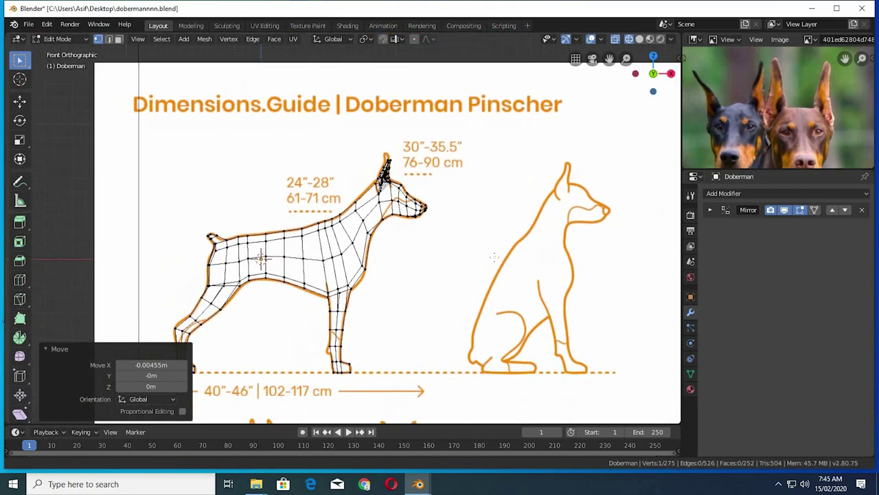
{"action": "scroll", "coordinate": [471, 289], "scroll_direction": "down", "scroll_amount": 1}
{"action": "scroll", "coordinate": [471, 289], "scroll_direction": "up", "scroll_amount": 2}
{"action": "scroll", "coordinate": [471, 289], "scroll_direction": "up", "scroll_amount": 1}
Step: Turn off X-ray for solid shading and orbit around the dog's head
{"action": "mouse_move", "coordinate": [471, 290]}
{"action": "middle_mouse_down"}
{"action": "mouse_move", "coordinate": [608, 102]}
{"action": "mouse_move", "coordinate": [442, 241]}
{"action": "mouse_move", "coordinate": [494, 226]}
{"action": "mouse_move", "coordinate": [447, 268]}
{"action": "mouse_move", "coordinate": [515, 220]}
{"action": "mouse_move", "coordinate": [436, 230]}
{"action": "mouse_move", "coordinate": [360, 221]}
{"action": "middle_mouse_up"}
{"action": "key", "text": "alt+z"}
{"action": "scroll", "coordinate": [442, 241], "scroll_direction": "up", "scroll_amount": 1}
{"action": "scroll", "coordinate": [442, 241], "scroll_direction": "down", "scroll_amount": 1}
{"action": "scroll", "coordinate": [447, 268], "scroll_direction": "up", "scroll_amount": 2}
{"action": "scroll", "coordinate": [445, 269], "scroll_direction": "up", "scroll_amount": 1}
{"action": "scroll", "coordinate": [444, 270], "scroll_direction": "up", "scroll_amount": 1}
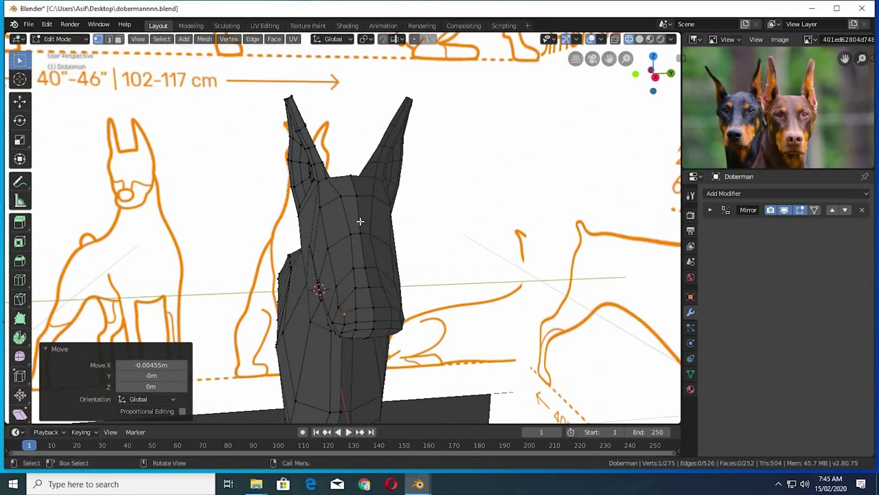
{"action": "scroll", "coordinate": [360, 222], "scroll_direction": "up", "scroll_amount": 3}
{"action": "mouse_move", "coordinate": [412, 234]}
{"action": "middle_mouse_down"}
{"action": "mouse_move", "coordinate": [348, 207]}
{"action": "mouse_move", "coordinate": [357, 240]}
{"action": "mouse_move", "coordinate": [400, 234]}
{"action": "middle_mouse_up"}
Step: Nudge the selected head vertices into place, moving one along the Y axis
{"action": "key", "text": "g"}
{"action": "left_click", "coordinate": [343, 232]}
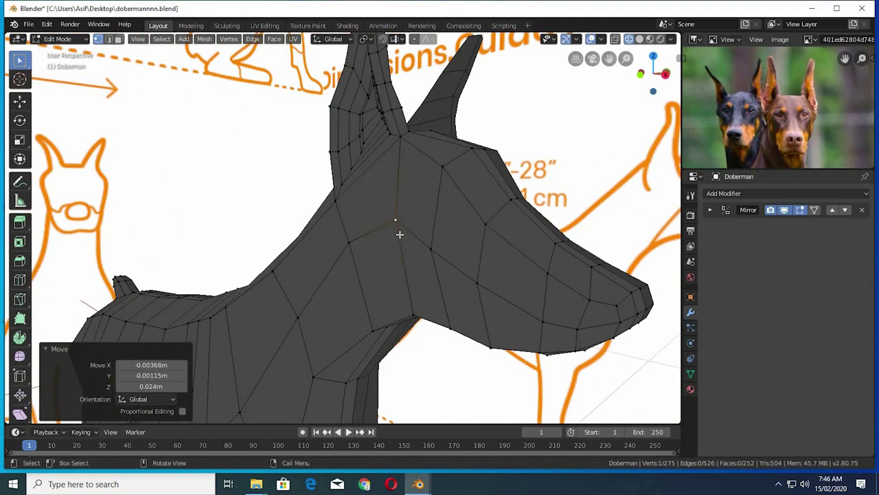
{"action": "key", "text": "g"}
{"action": "key", "text": "y"}
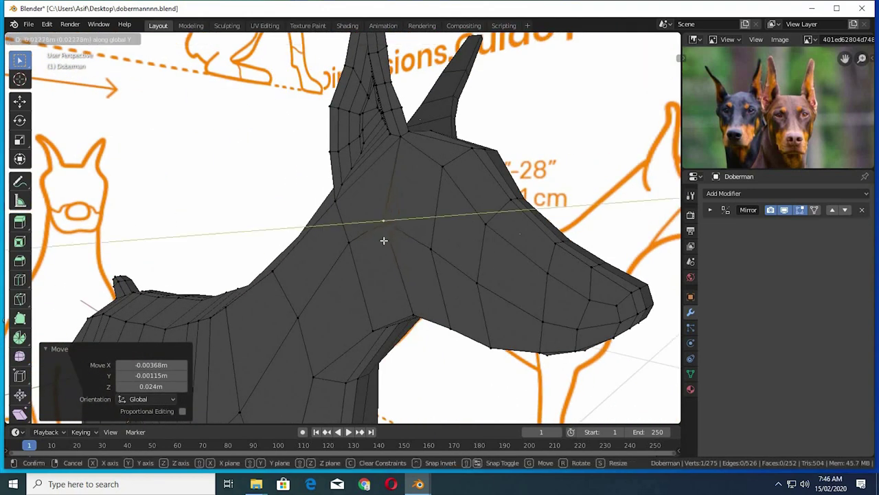
{"action": "left_click", "coordinate": [382, 242]}
{"action": "middle_click_drag", "start_coordinate": [330, 247], "coordinate": [317, 250]}
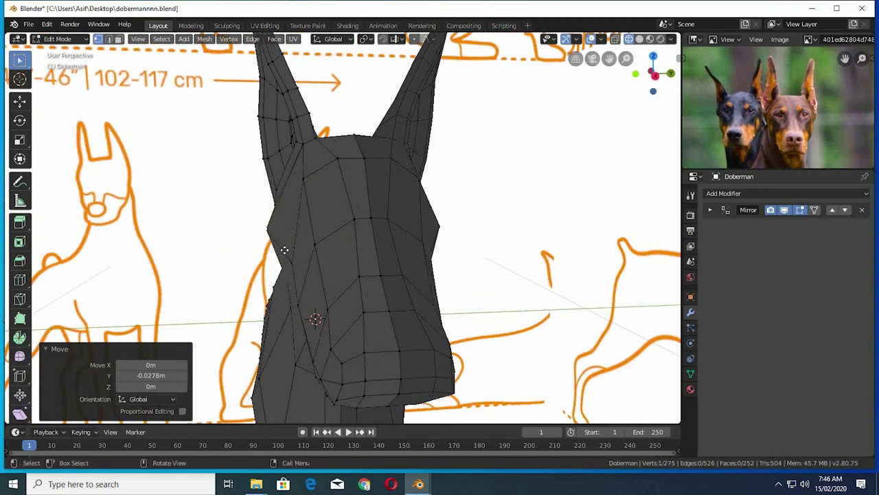
{"action": "key", "text": "g"}
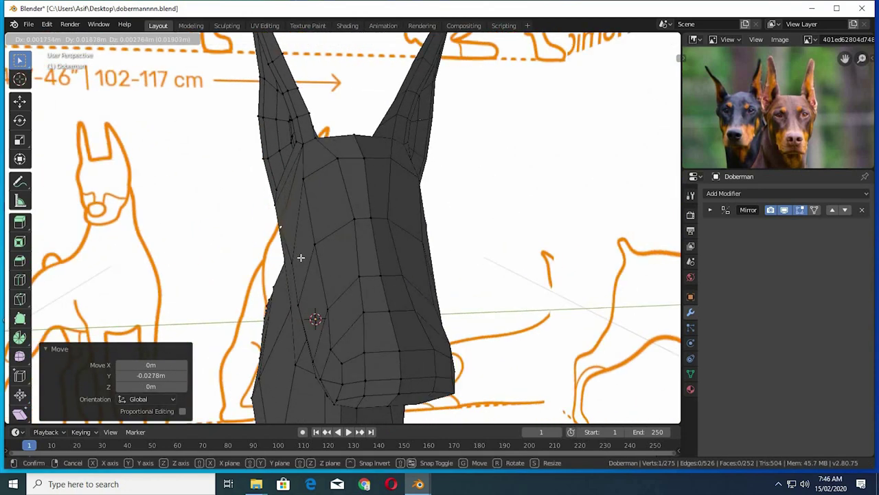
{"action": "left_click", "coordinate": [296, 259]}
{"action": "key", "text": "g"}
{"action": "left_click", "coordinate": [302, 282]}
{"action": "mouse_move", "coordinate": [313, 268]}
{"action": "middle_mouse_down"}
{"action": "mouse_move", "coordinate": [345, 225]}
{"action": "mouse_move", "coordinate": [402, 232]}
{"action": "mouse_move", "coordinate": [467, 211]}
{"action": "middle_mouse_up"}
Step: Lower a muzzle vertex along Z and raise the selected front-of-head vertices along Z
{"action": "left_click", "coordinate": [502, 237]}
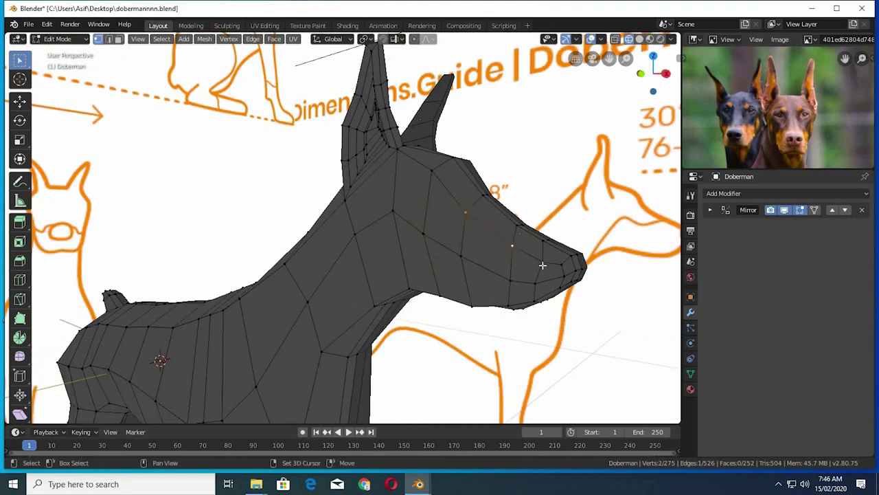
{"action": "middle_click_drag", "start_coordinate": [518, 256], "coordinate": [518, 257]}
{"action": "key", "text": "g"}
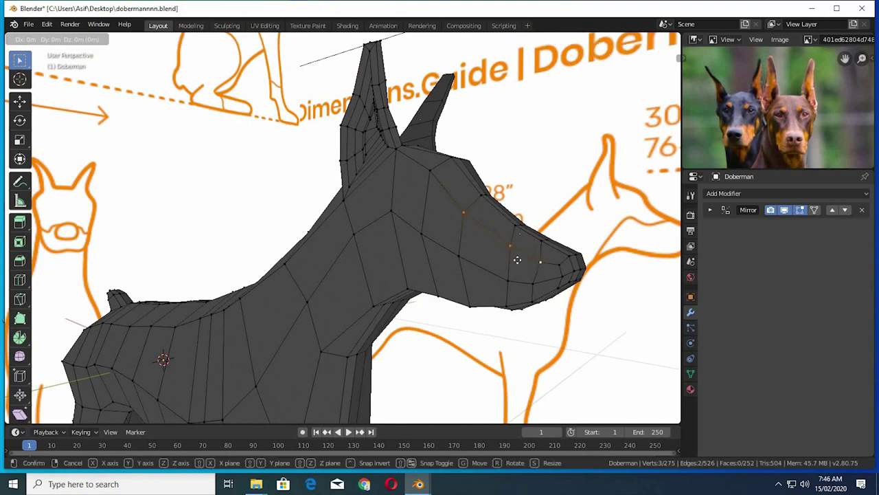
{"action": "key", "text": "z"}
{"action": "left_click", "coordinate": [493, 263]}
{"action": "middle_click_drag", "start_coordinate": [459, 261], "coordinate": [450, 266]}
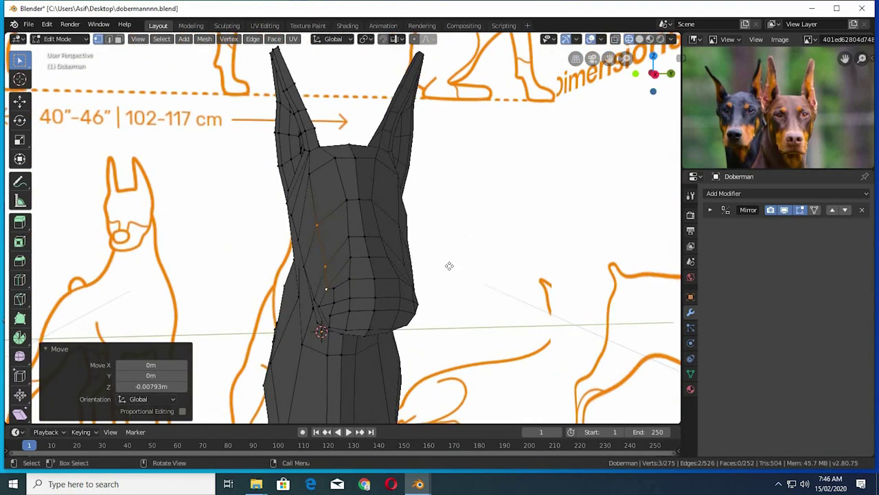
{"action": "key", "text": "g"}
{"action": "key", "text": "y"}
{"action": "key", "text": "z"}
{"action": "left_click", "coordinate": [422, 258]}
{"action": "mouse_move", "coordinate": [450, 246]}
{"action": "middle_mouse_down"}
{"action": "mouse_move", "coordinate": [430, 254]}
{"action": "mouse_move", "coordinate": [348, 199]}
{"action": "middle_mouse_up"}
Step: Move a vertex on the front of the head and briefly check the dog in Object Mode
{"action": "left_click", "coordinate": [328, 175]}
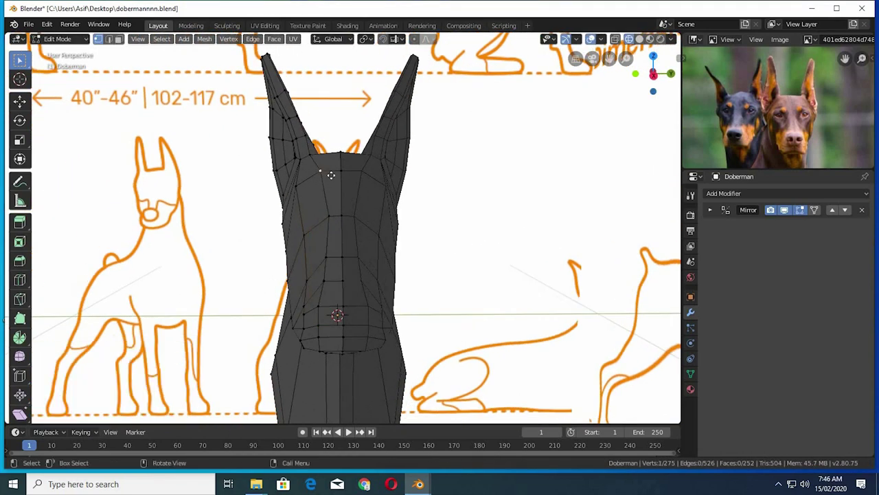
{"action": "key", "text": "g"}
{"action": "left_click", "coordinate": [413, 192]}
{"action": "scroll", "coordinate": [416, 192], "scroll_direction": "down", "scroll_amount": 2}
{"action": "mouse_move", "coordinate": [415, 192]}
{"action": "middle_mouse_down"}
{"action": "mouse_move", "coordinate": [436, 214]}
{"action": "mouse_move", "coordinate": [385, 240]}
{"action": "mouse_move", "coordinate": [408, 218]}
{"action": "mouse_move", "coordinate": [386, 212]}
{"action": "mouse_move", "coordinate": [403, 221]}
{"action": "mouse_move", "coordinate": [390, 233]}
{"action": "middle_mouse_up"}
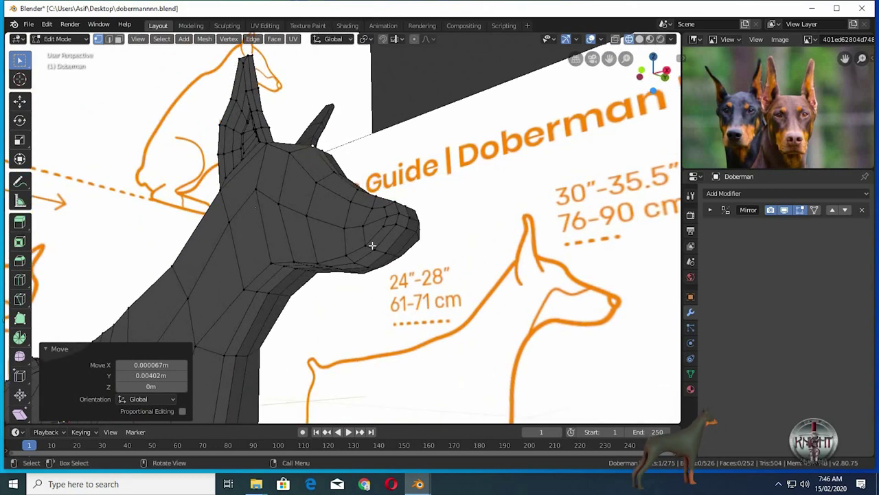
{"action": "left_click", "coordinate": [376, 251]}
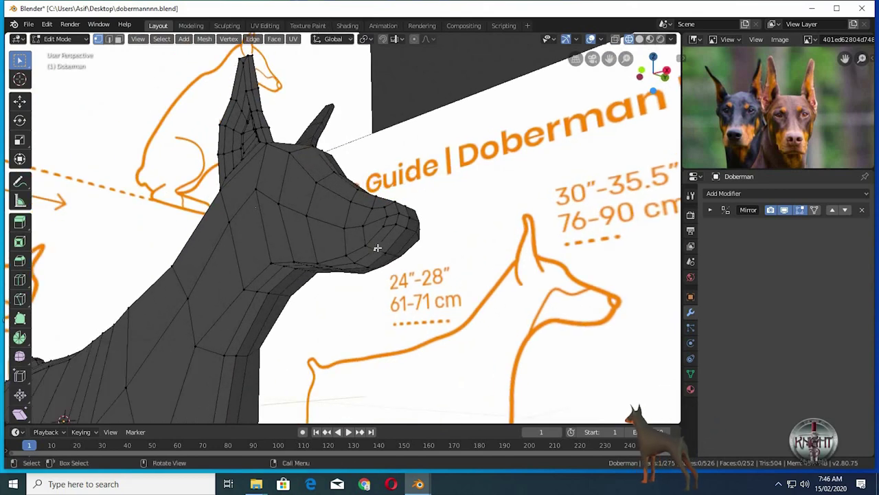
{"action": "mouse_move", "coordinate": [414, 244]}
{"action": "middle_mouse_down"}
{"action": "mouse_move", "coordinate": [362, 268]}
{"action": "mouse_move", "coordinate": [337, 259]}
{"action": "middle_mouse_up"}
{"action": "key", "text": "Tab"}
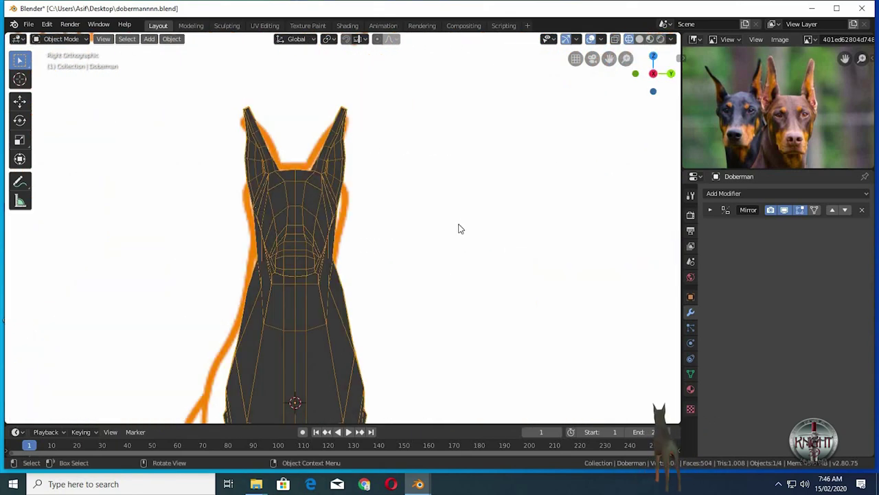
{"action": "mouse_move", "coordinate": [460, 228]}
{"action": "middle_mouse_down"}
{"action": "mouse_move", "coordinate": [526, 233]}
{"action": "mouse_move", "coordinate": [524, 246]}
{"action": "mouse_move", "coordinate": [419, 255]}
{"action": "middle_mouse_up"}
{"action": "key", "text": "Tab"}
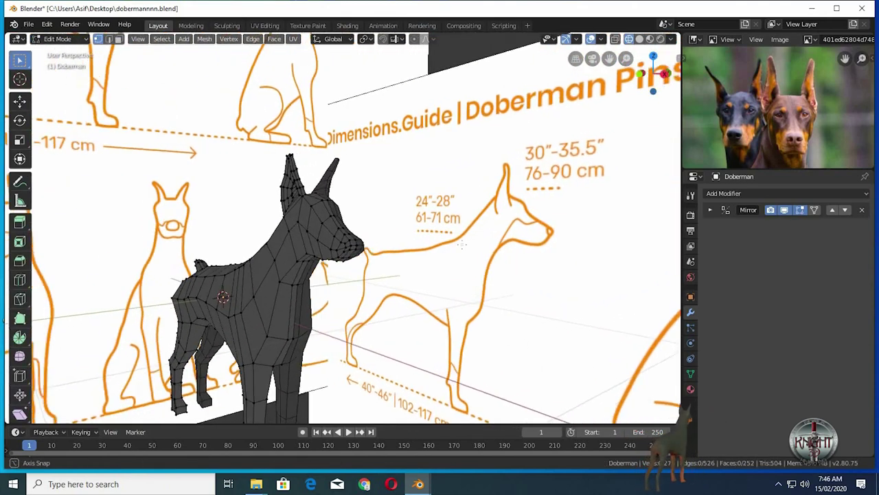
Step: Add a muzzle edge to the selection, slide the muzzle edges, and nudge a short muzzle edge
{"action": "scroll", "coordinate": [416, 257], "scroll_direction": "up", "scroll_amount": 2}
{"action": "scroll", "coordinate": [414, 257], "scroll_direction": "up", "scroll_amount": 2}
{"action": "scroll", "coordinate": [364, 268], "scroll_direction": "up", "scroll_amount": 1}
{"action": "scroll", "coordinate": [363, 268], "scroll_direction": "up", "scroll_amount": 1}
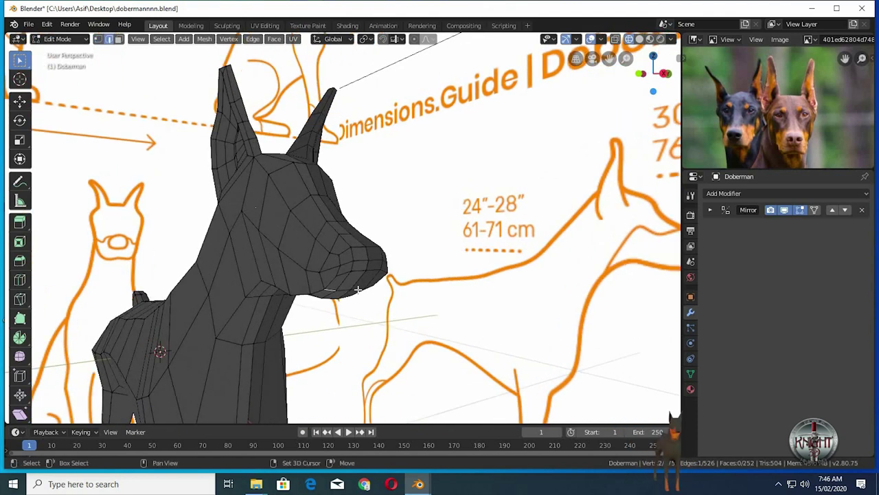
{"action": "middle_click_drag", "start_coordinate": [387, 288], "coordinate": [361, 266]}
{"action": "left_click", "coordinate": [361, 266], "text": "shift"}
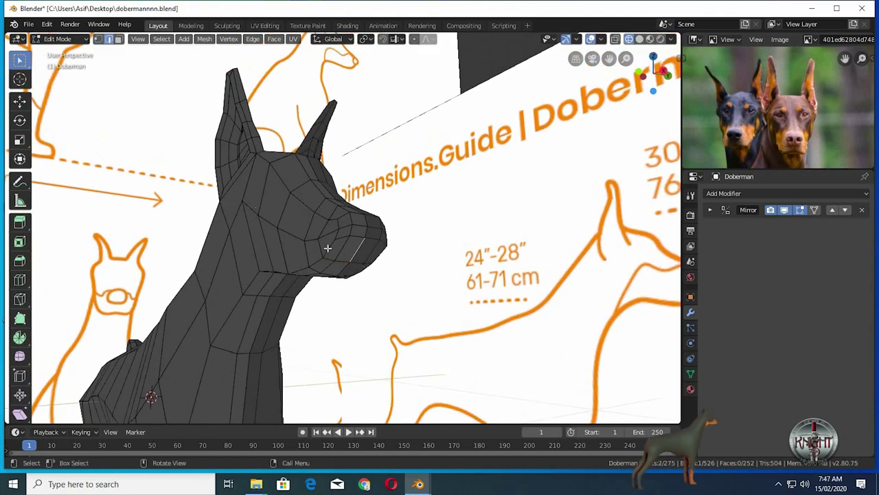
{"action": "middle_click_drag", "start_coordinate": [394, 273], "coordinate": [437, 290]}
{"action": "key", "text": "g"}
{"action": "key", "text": "g"}
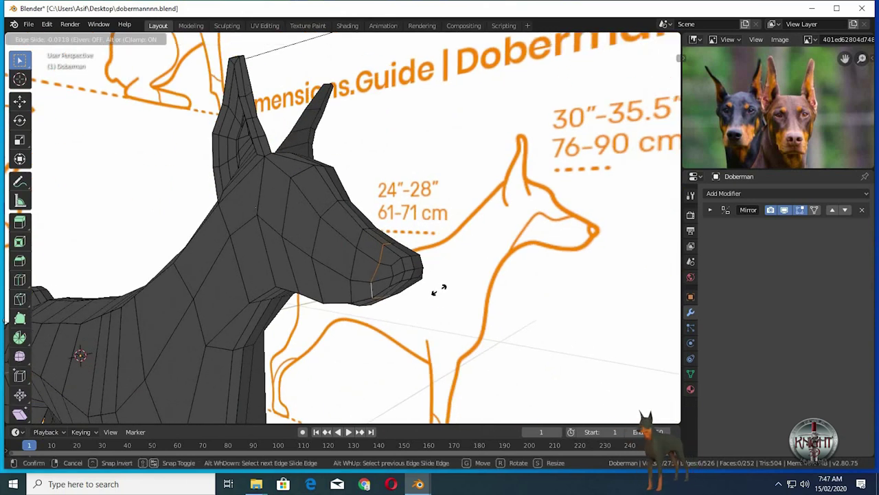
{"action": "left_click", "coordinate": [442, 290]}
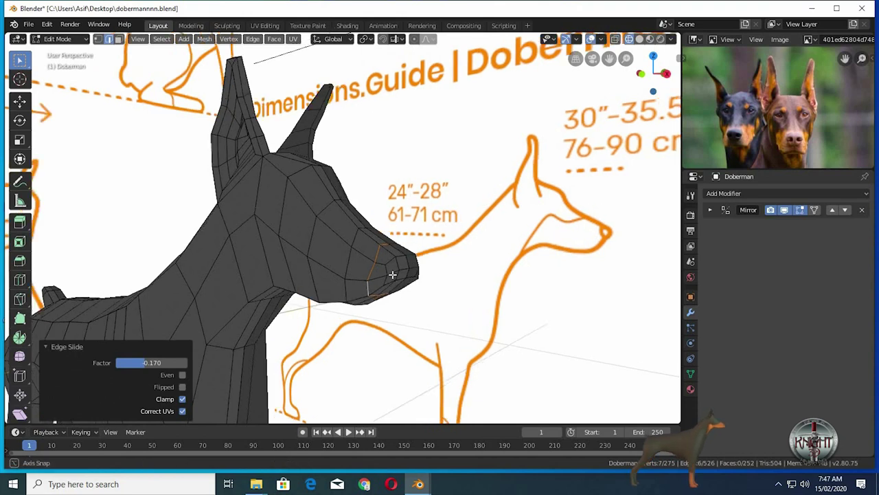
{"action": "mouse_move", "coordinate": [442, 290]}
{"action": "middle_mouse_down"}
{"action": "mouse_move", "coordinate": [398, 253]}
{"action": "mouse_move", "coordinate": [392, 222]}
{"action": "middle_mouse_up"}
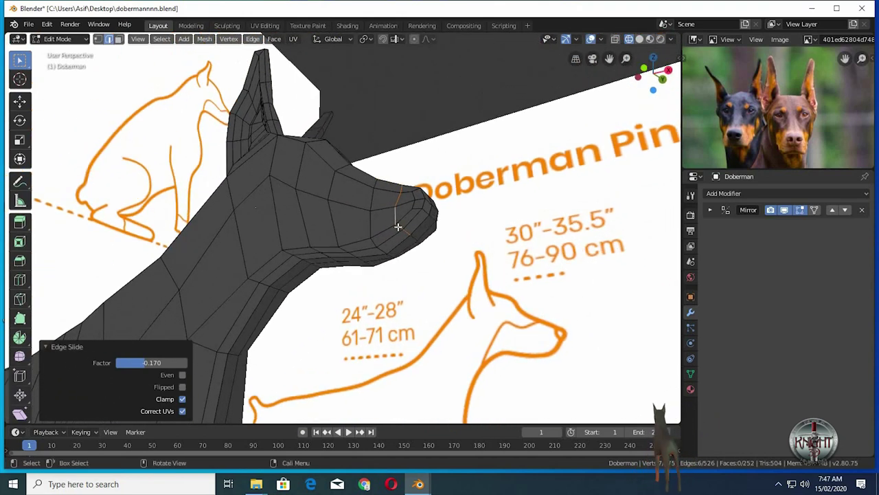
{"action": "left_click", "coordinate": [411, 237]}
{"action": "middle_click_drag", "start_coordinate": [377, 255], "coordinate": [362, 254]}
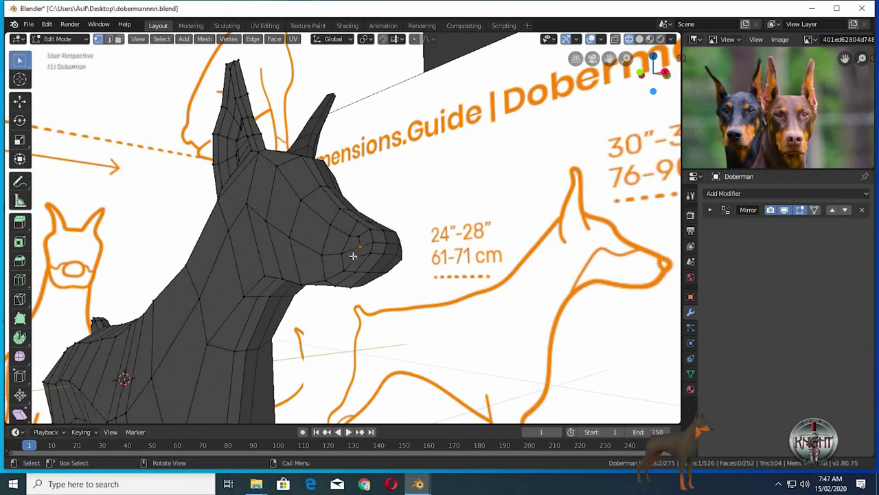
{"action": "key", "text": "g"}
{"action": "left_click", "coordinate": [390, 261]}
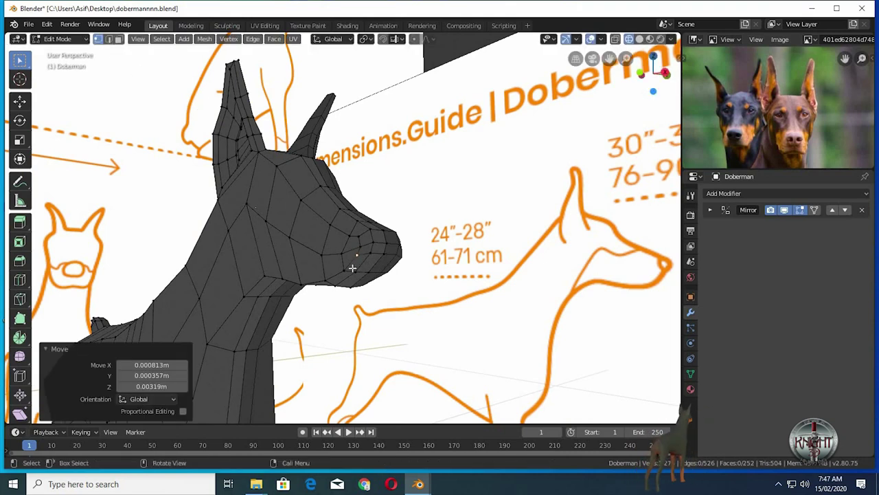
Step: Make a series of small vertex adjustments on the face from the front view
{"action": "mouse_move", "coordinate": [353, 268]}
{"action": "middle_mouse_down"}
{"action": "mouse_move", "coordinate": [304, 265]}
{"action": "mouse_move", "coordinate": [271, 250]}
{"action": "middle_mouse_up"}
{"action": "key", "text": "g"}
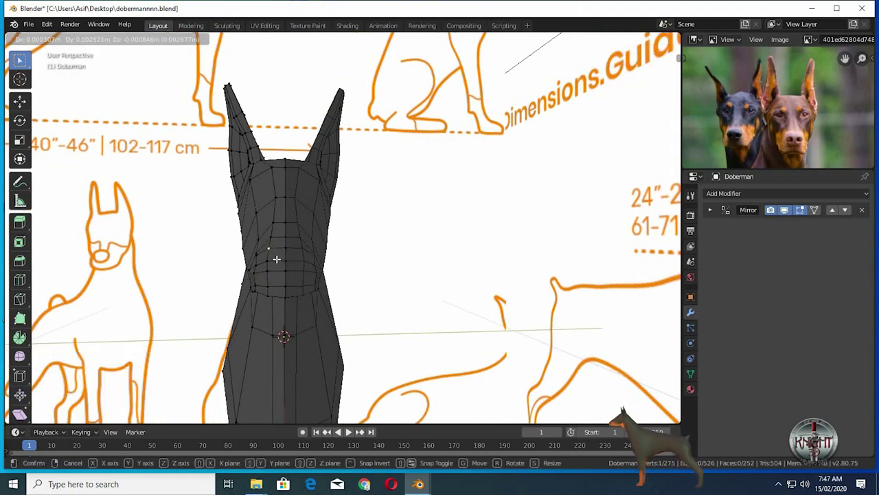
{"action": "left_click", "coordinate": [269, 259]}
{"action": "key", "text": "g"}
{"action": "left_click", "coordinate": [270, 264]}
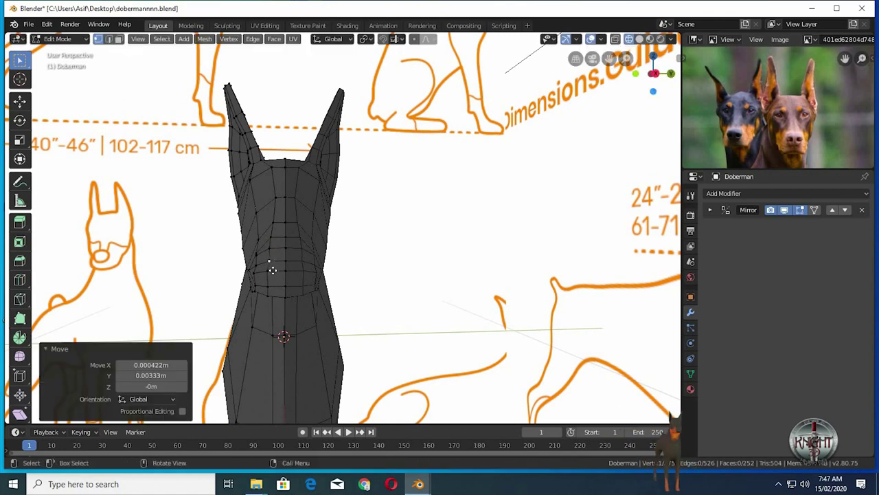
{"action": "key", "text": "g"}
{"action": "left_click", "coordinate": [270, 259]}
{"action": "key", "text": "g"}
{"action": "left_click", "coordinate": [257, 261]}
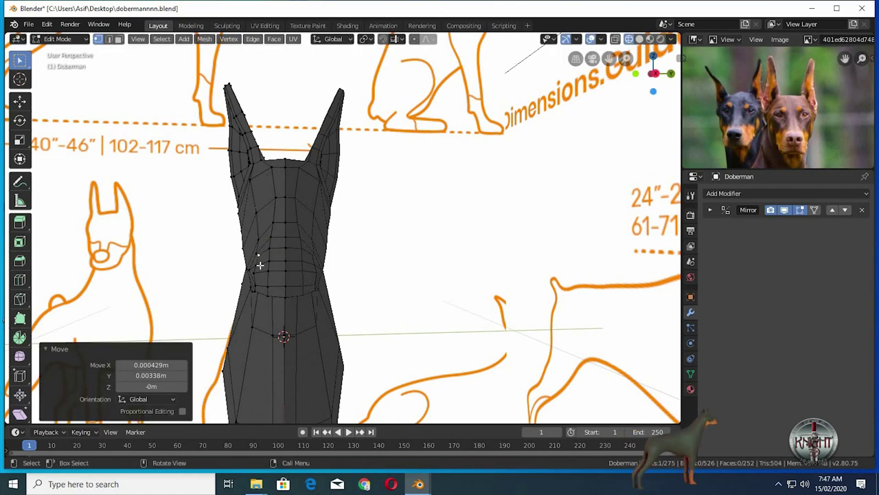
{"action": "key", "text": "g"}
{"action": "left_click", "coordinate": [258, 273]}
{"action": "key", "text": "g"}
{"action": "left_click", "coordinate": [258, 272]}
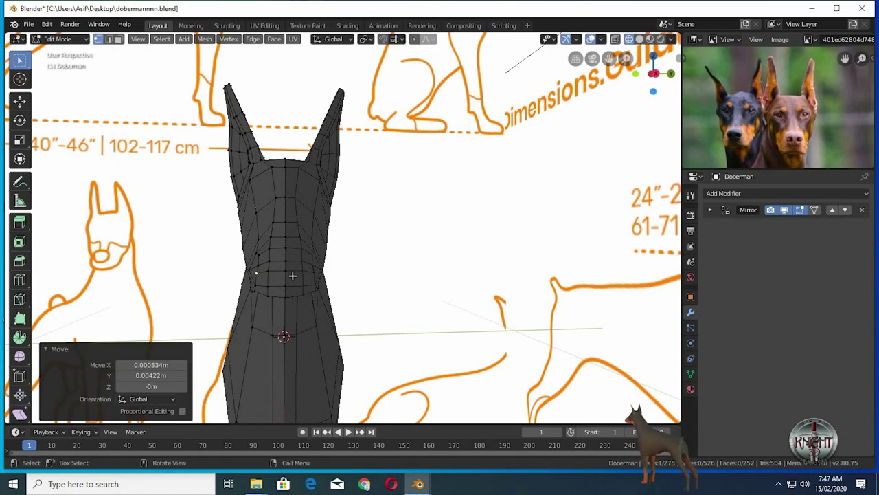
Step: Move several more head vertices while checking from three-quarter and side views
{"action": "middle_click_drag", "start_coordinate": [291, 274], "coordinate": [261, 272]}
{"action": "key", "text": "g"}
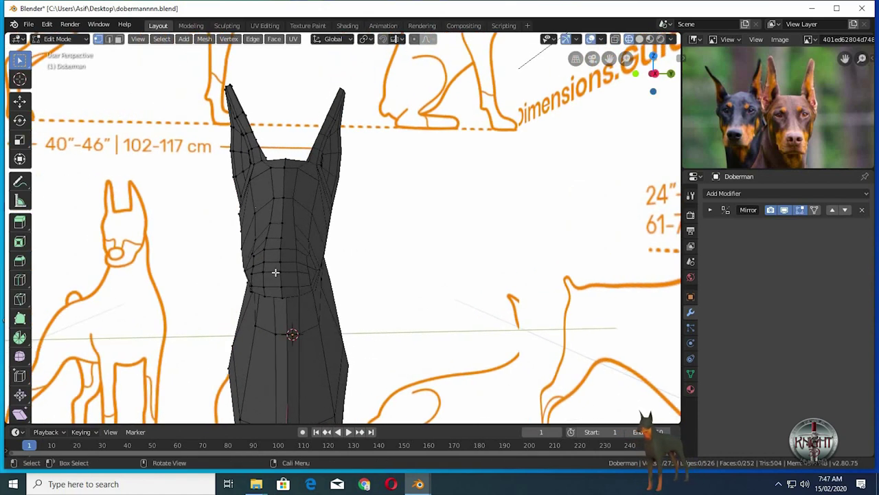
{"action": "left_click", "coordinate": [316, 268]}
{"action": "middle_click_drag", "start_coordinate": [316, 268], "coordinate": [369, 286]}
{"action": "key", "text": "g"}
{"action": "left_click", "coordinate": [399, 245]}
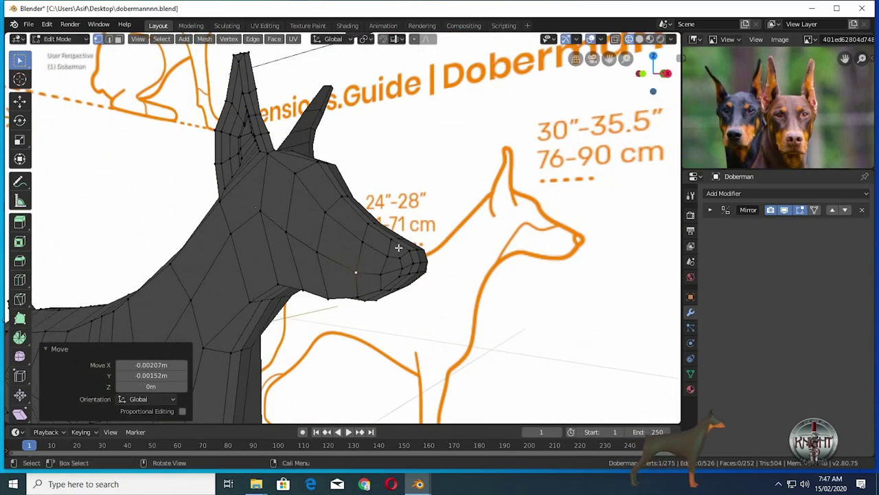
{"action": "mouse_move", "coordinate": [398, 245]}
{"action": "middle_mouse_down"}
{"action": "mouse_move", "coordinate": [399, 202]}
{"action": "mouse_move", "coordinate": [419, 269]}
{"action": "mouse_move", "coordinate": [408, 297]}
{"action": "mouse_move", "coordinate": [354, 292]}
{"action": "middle_mouse_up"}
{"action": "key", "text": "g"}
{"action": "left_click", "coordinate": [410, 278]}
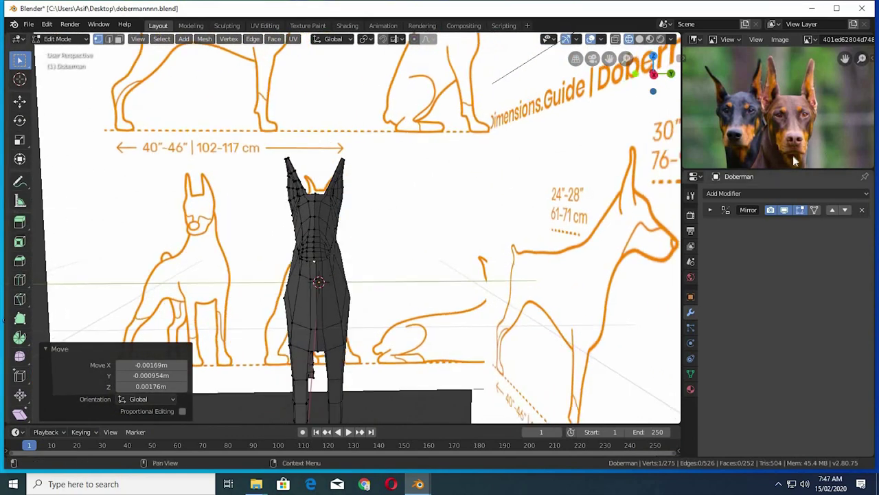
Step: Select an edge on the head and turn off the see-through X-ray display
{"action": "scroll", "coordinate": [413, 261], "scroll_direction": "up", "scroll_amount": 3}
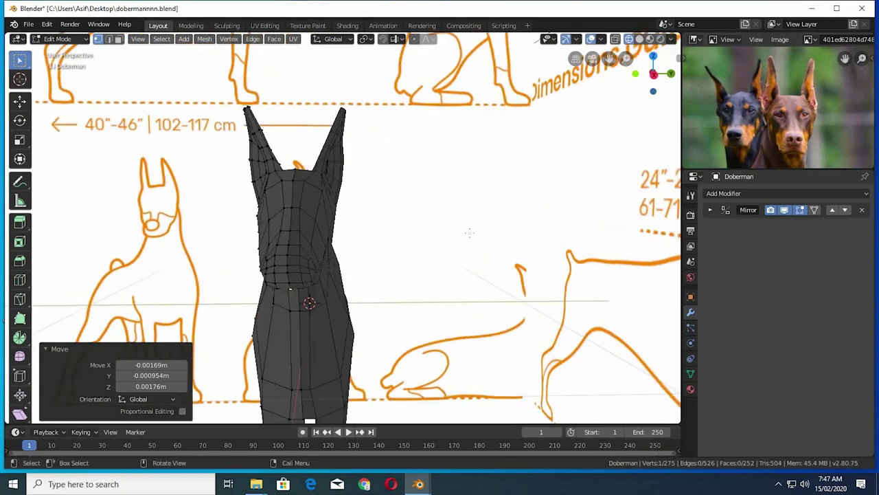
{"action": "mouse_move", "coordinate": [412, 261]}
{"action": "middle_mouse_down"}
{"action": "mouse_move", "coordinate": [438, 252]}
{"action": "mouse_move", "coordinate": [305, 261]}
{"action": "middle_mouse_up"}
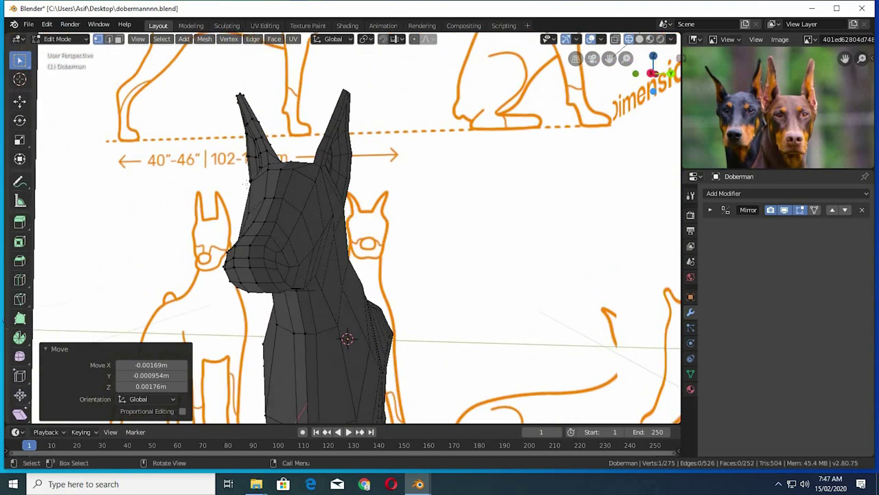
{"action": "left_click", "coordinate": [292, 265], "text": "shift"}
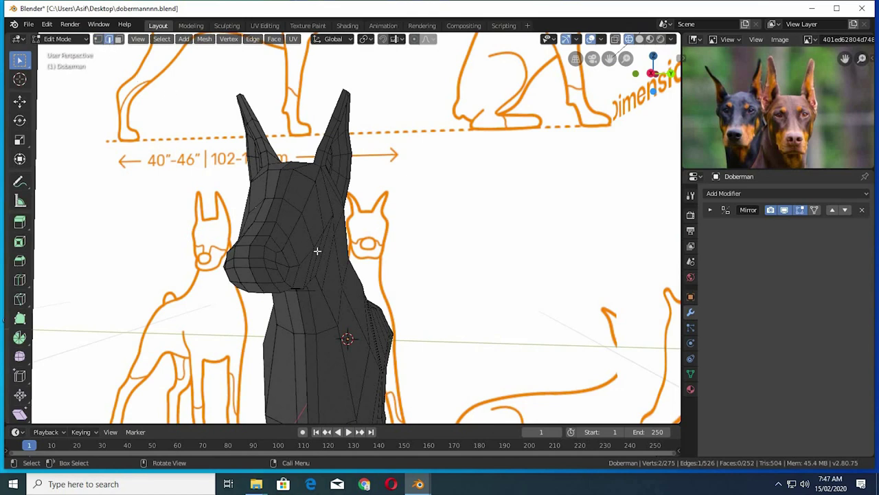
{"action": "middle_click_drag", "start_coordinate": [316, 251], "coordinate": [337, 251]}
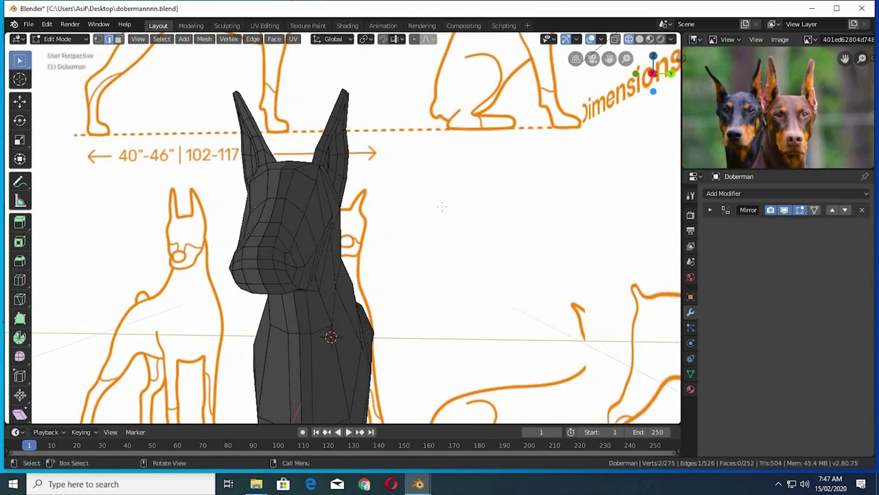
{"action": "left_click", "coordinate": [615, 39]}
Step: Return to solid shading, add a nose vertex, and move the selected vertices along Y
{"action": "key", "text": "z"}
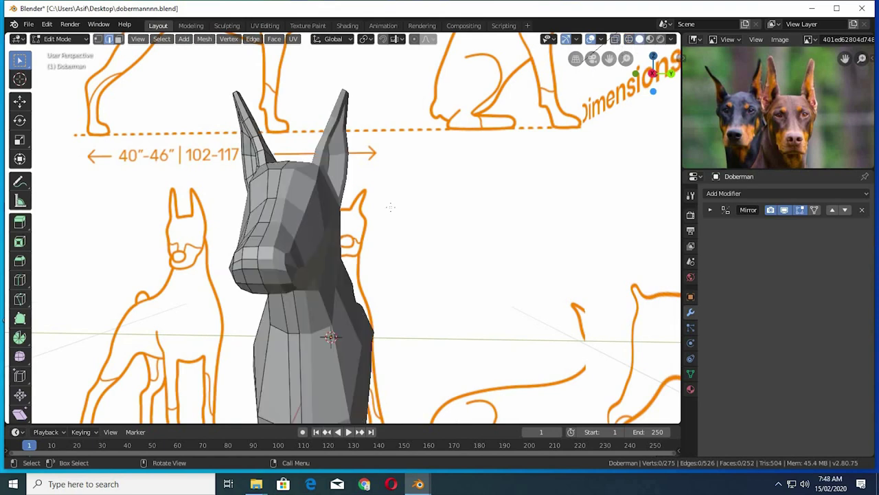
{"action": "middle_click_drag", "start_coordinate": [320, 262], "coordinate": [271, 239]}
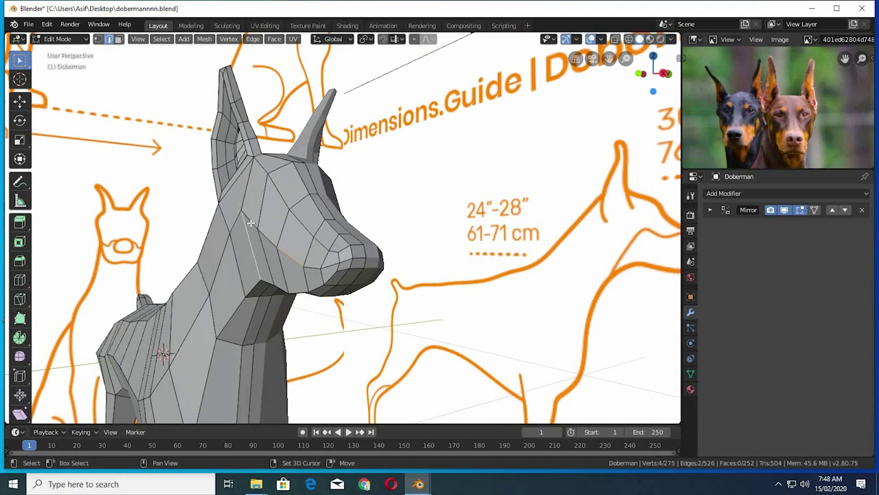
{"action": "left_click", "coordinate": [351, 269], "text": "shift"}
{"action": "middle_click_drag", "start_coordinate": [350, 269], "coordinate": [332, 269]}
{"action": "key", "text": "g"}
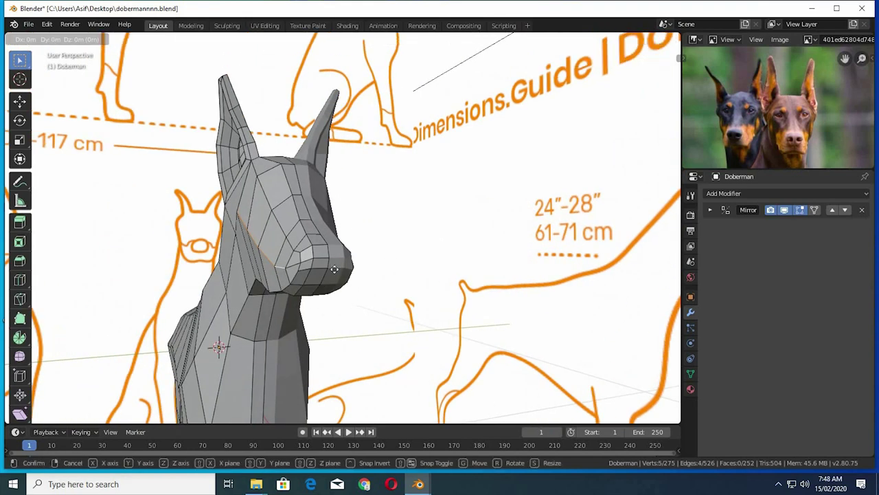
{"action": "key", "text": "y"}
{"action": "left_click", "coordinate": [335, 269]}
Step: Switch to vertex select mode and tweak individual muzzle vertices
{"action": "mouse_move", "coordinate": [335, 269]}
{"action": "middle_mouse_down"}
{"action": "mouse_move", "coordinate": [270, 190]}
{"action": "mouse_move", "coordinate": [130, 70]}
{"action": "middle_mouse_up"}
{"action": "left_click", "coordinate": [98, 39]}
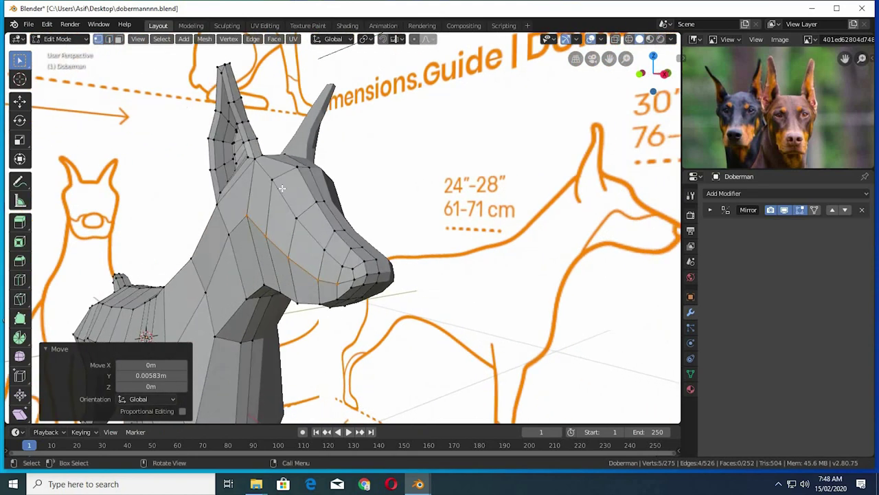
{"action": "left_click", "coordinate": [297, 225]}
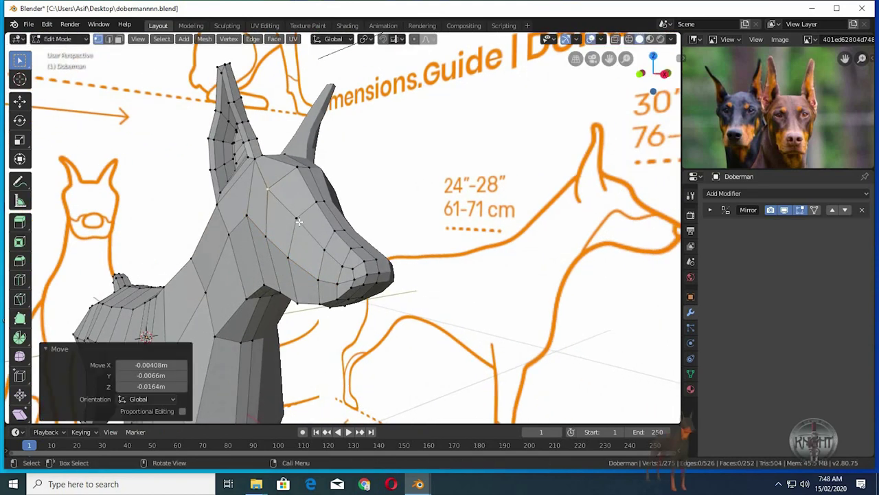
{"action": "key", "text": "g"}
{"action": "left_click", "coordinate": [299, 227]}
{"action": "key", "text": "g"}
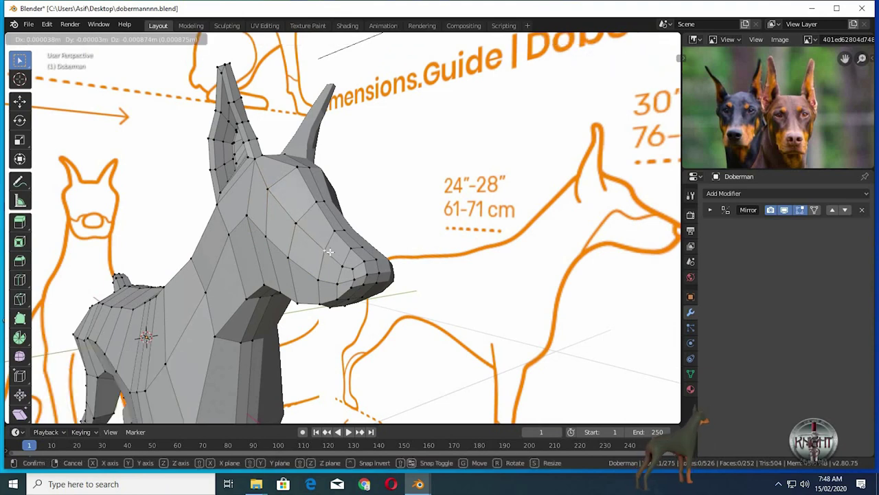
{"action": "left_click", "coordinate": [299, 227]}
{"action": "mouse_move", "coordinate": [299, 227]}
{"action": "middle_mouse_down"}
{"action": "mouse_move", "coordinate": [349, 252]}
{"action": "mouse_move", "coordinate": [284, 276]}
{"action": "mouse_move", "coordinate": [361, 268]}
{"action": "middle_mouse_up"}
{"action": "key", "text": "g"}
{"action": "left_click", "coordinate": [284, 270]}
{"action": "key", "text": "g"}
{"action": "left_click", "coordinate": [334, 267]}
Step: Reposition the jaw vertices and lift a neck vertex about 0.011 m, then return to Object Mode
{"action": "key", "text": "g"}
{"action": "left_click", "coordinate": [395, 268]}
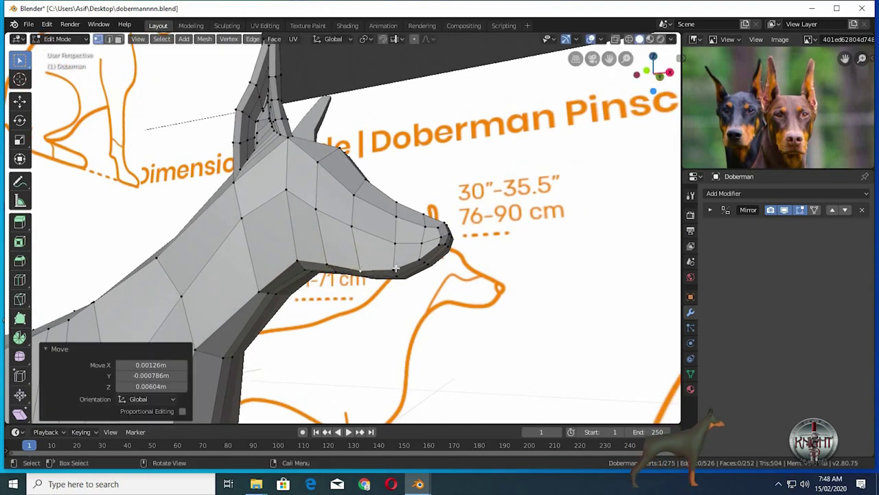
{"action": "key", "text": "g"}
{"action": "left_click", "coordinate": [394, 268]}
{"action": "mouse_move", "coordinate": [395, 268]}
{"action": "middle_mouse_down"}
{"action": "mouse_move", "coordinate": [352, 265]}
{"action": "mouse_move", "coordinate": [357, 287]}
{"action": "mouse_move", "coordinate": [350, 282]}
{"action": "middle_mouse_up"}
{"action": "key", "text": "g"}
{"action": "left_click", "coordinate": [356, 287]}
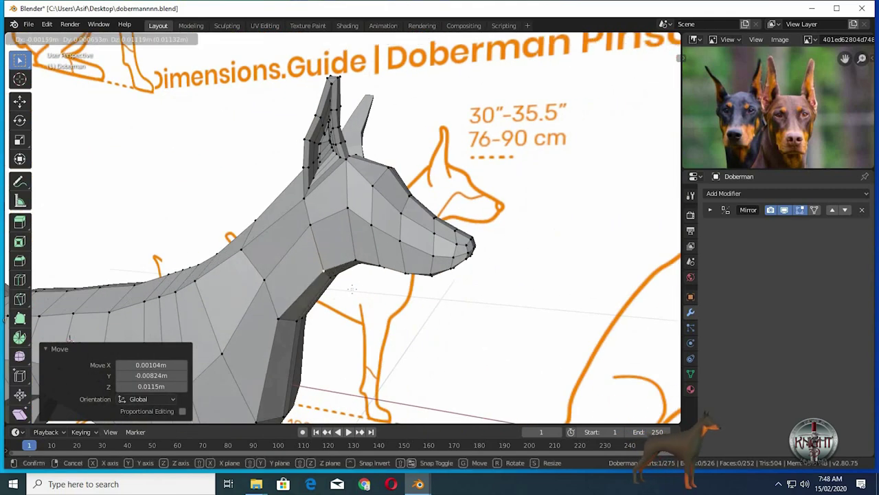
{"action": "scroll", "coordinate": [351, 282], "scroll_direction": "down", "scroll_amount": 3}
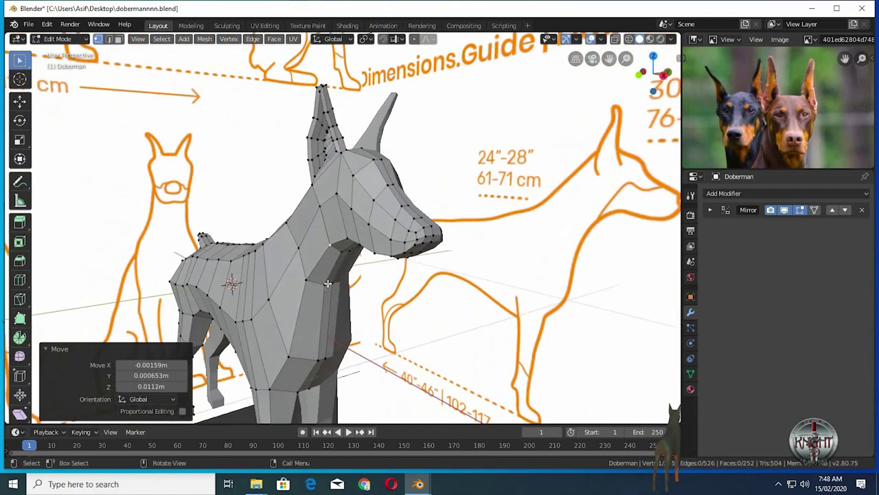
{"action": "mouse_move", "coordinate": [350, 282]}
{"action": "middle_mouse_down"}
{"action": "mouse_move", "coordinate": [241, 286]}
{"action": "mouse_move", "coordinate": [398, 297]}
{"action": "middle_mouse_up"}
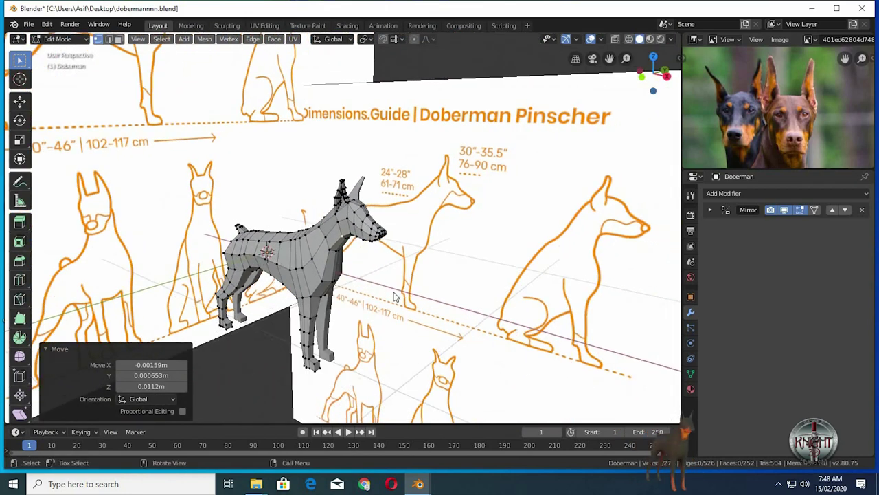
{"action": "key", "text": "Tab"}
{"action": "middle_click_drag", "start_coordinate": [422, 267], "coordinate": [380, 282]}
Step: Add a Subdivision Surface modifier (viewport 1, render 2) to the Doberman
{"action": "scroll", "coordinate": [376, 283], "scroll_direction": "up", "scroll_amount": 2}
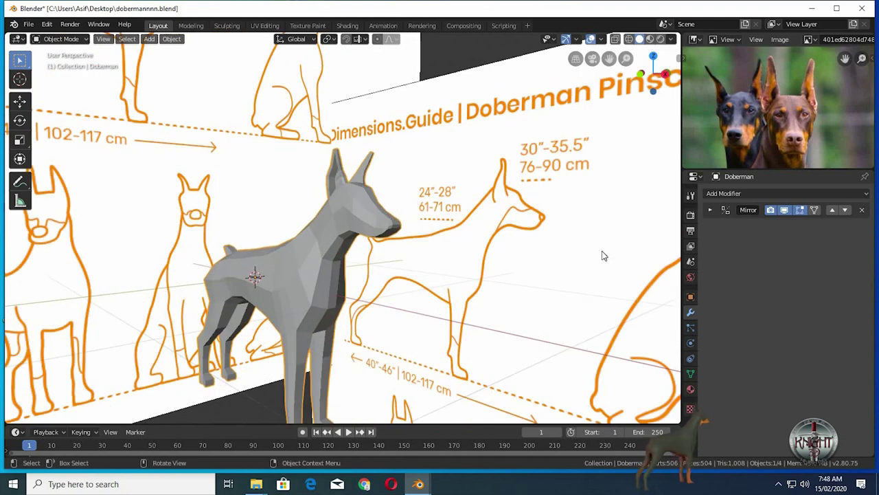
{"action": "left_click", "coordinate": [723, 195]}
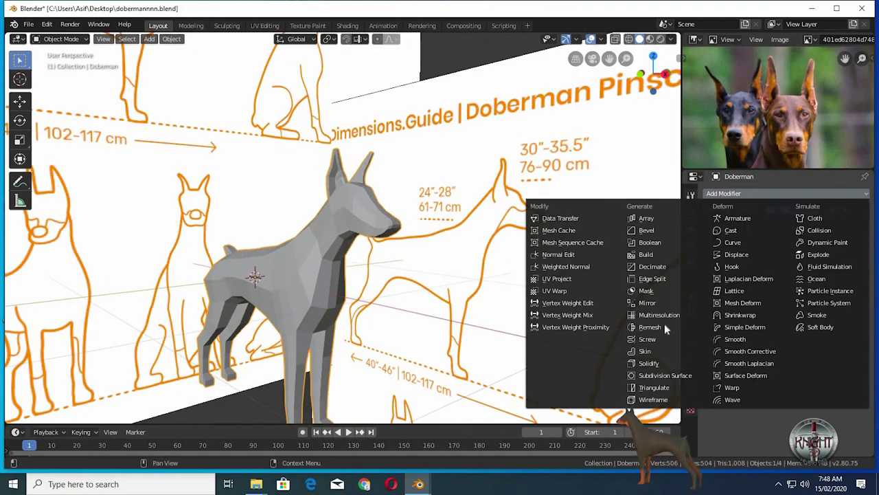
{"action": "left_click", "coordinate": [672, 376]}
{"action": "middle_click_drag", "start_coordinate": [529, 297], "coordinate": [455, 290]}
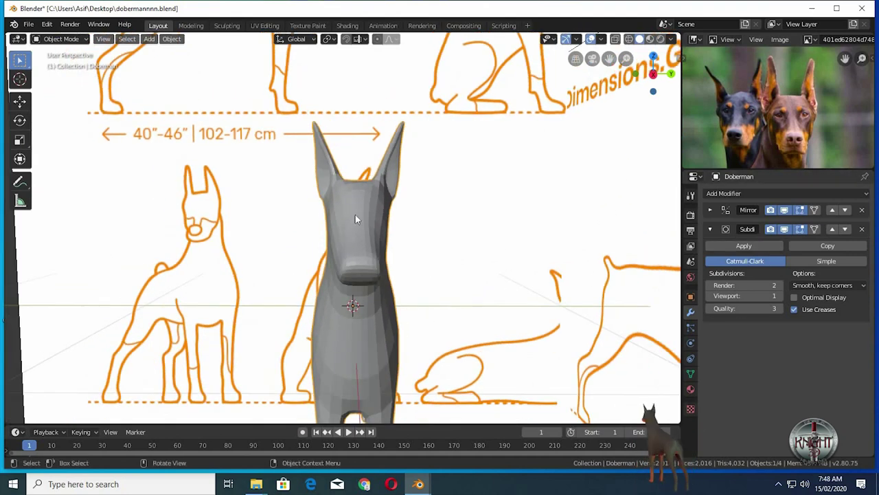
Step: Shade the Doberman smooth, then select the reference image and open the photo panel's editor types
{"action": "right_click", "coordinate": [318, 214]}
{"action": "left_click", "coordinate": [320, 214]}
{"action": "left_click", "coordinate": [489, 268]}
{"action": "middle_click_drag", "start_coordinate": [489, 268], "coordinate": [502, 306]}
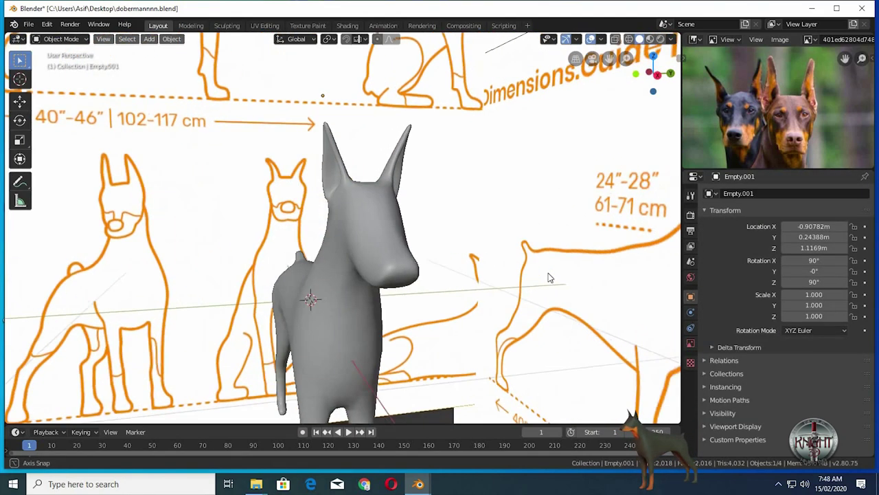
{"action": "scroll", "coordinate": [502, 306], "scroll_direction": "down", "scroll_amount": 3}
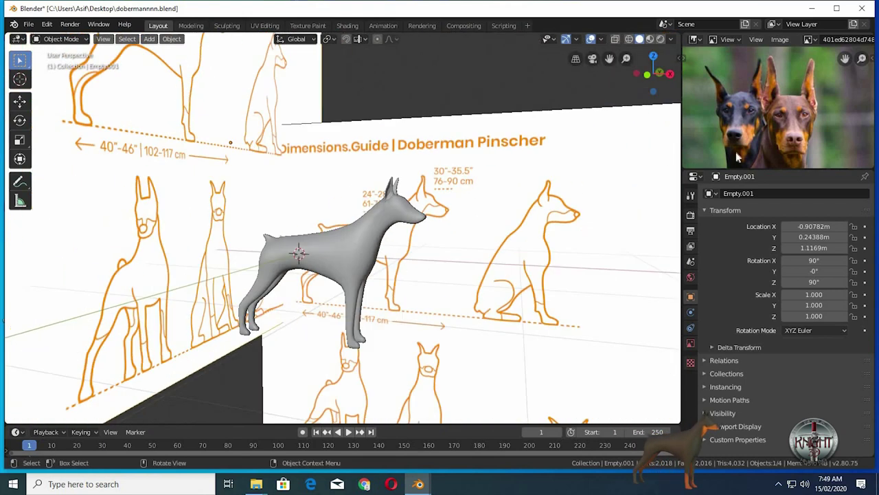
{"action": "left_click", "coordinate": [693, 39]}
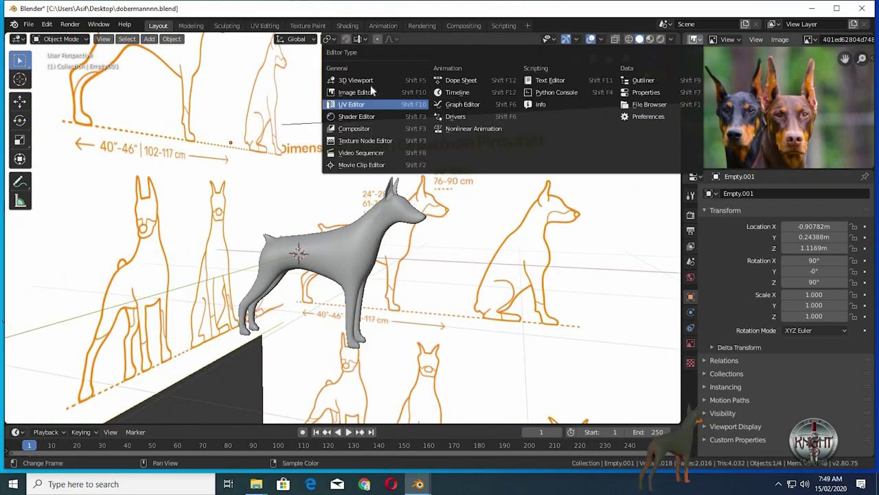
Step: Switch the panel to the Outliner and hide the Empty and Empty.001 reference images
{"action": "left_click", "coordinate": [632, 83]}
{"action": "left_click", "coordinate": [865, 107]}
{"action": "left_click", "coordinate": [864, 97]}
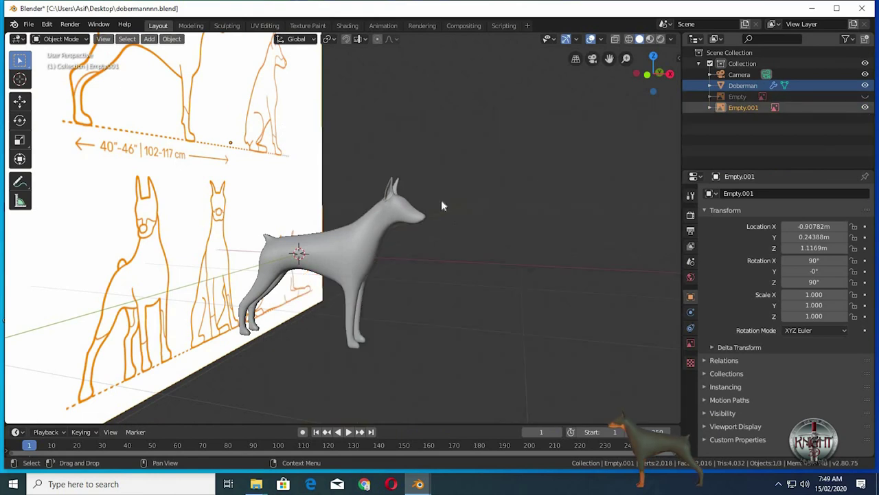
{"action": "mouse_move", "coordinate": [401, 265]}
{"action": "middle_mouse_down"}
{"action": "mouse_move", "coordinate": [274, 265]}
{"action": "mouse_move", "coordinate": [430, 261]}
{"action": "mouse_move", "coordinate": [421, 269]}
{"action": "middle_mouse_up"}
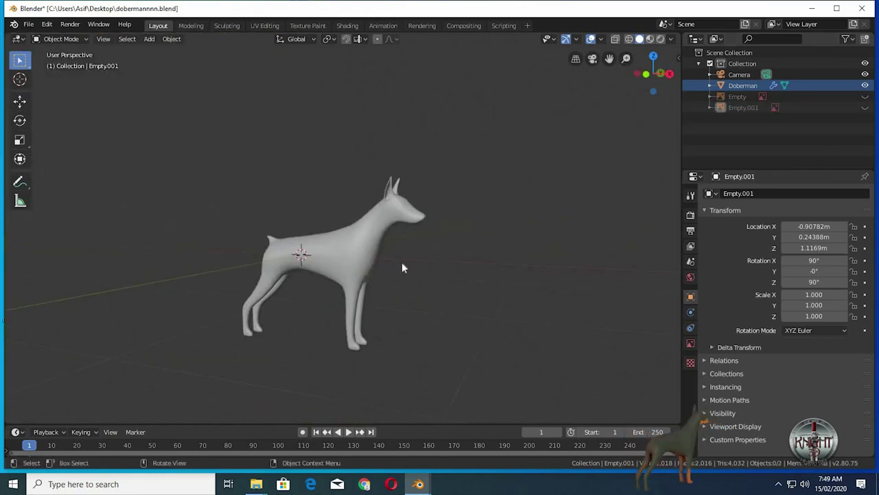
{"action": "scroll", "coordinate": [401, 267], "scroll_direction": "up", "scroll_amount": 2}
{"action": "scroll", "coordinate": [399, 267], "scroll_direction": "up", "scroll_amount": 2}
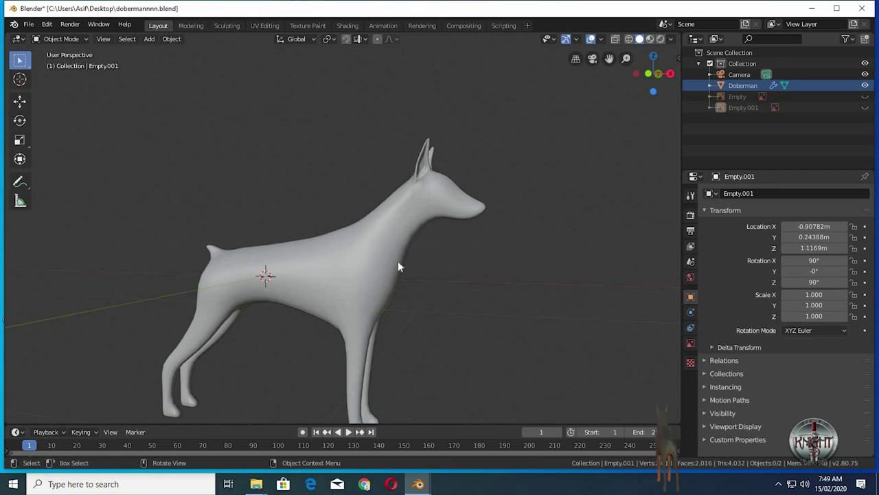
Step: Save the file as dobermannnn.blend
{"action": "left_click", "coordinate": [29, 24]}
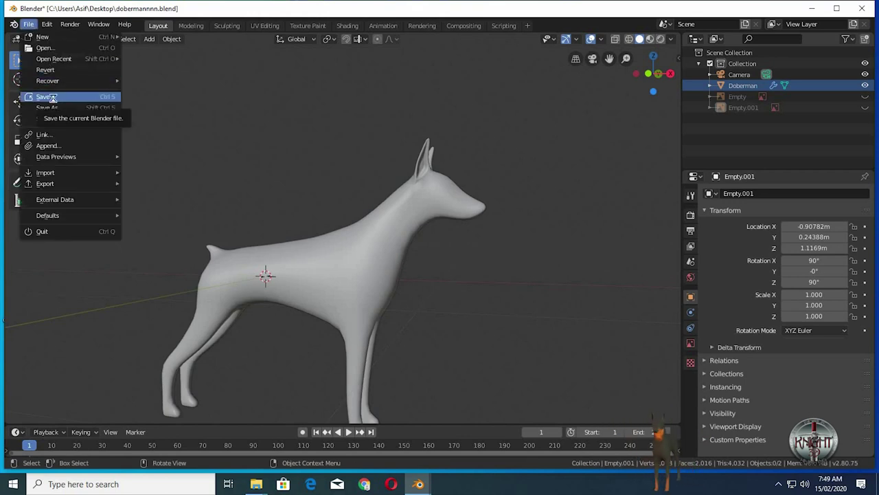
{"action": "left_click", "coordinate": [53, 98]}
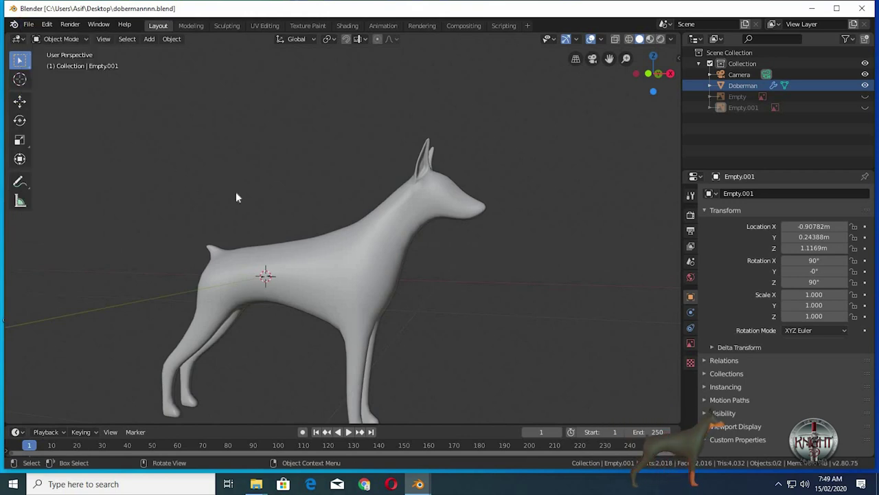
{"action": "middle_click_drag", "start_coordinate": [284, 174], "coordinate": [90, 180]}
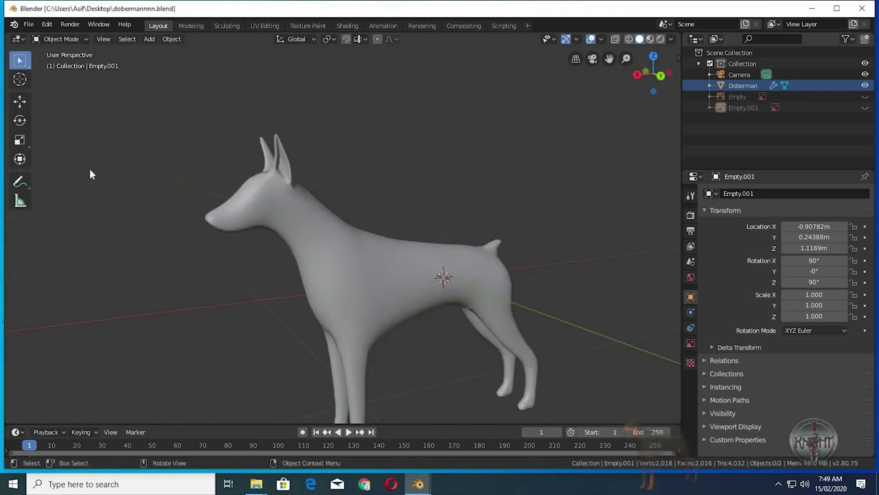